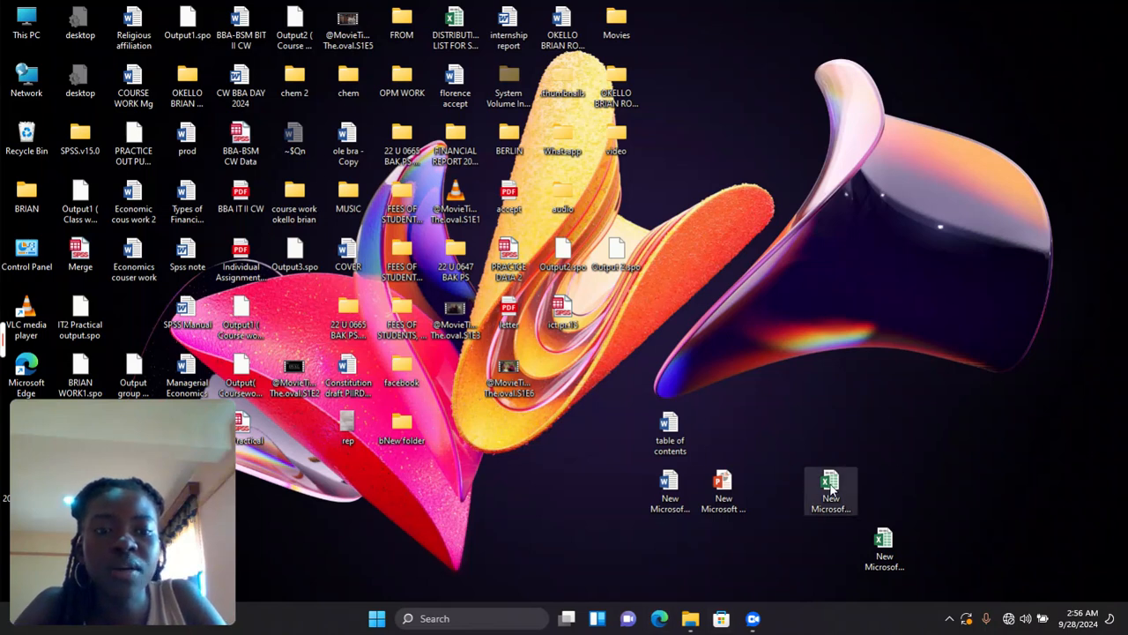
- Open the New Microsoft Excel Worksheet file from the desktop in Excel
double_click(877, 547)
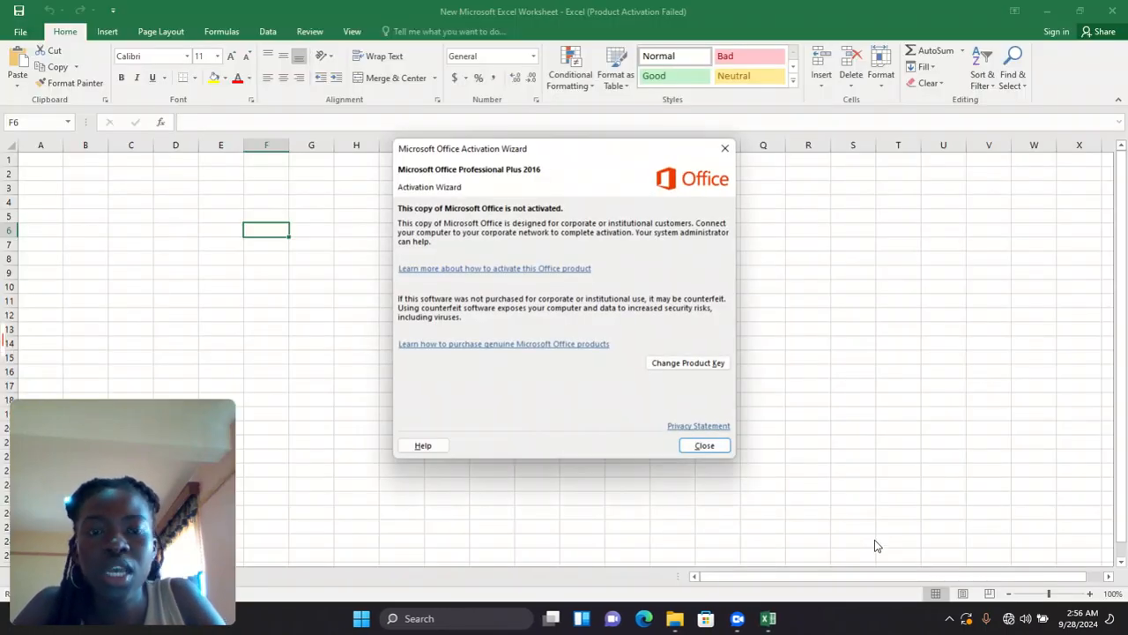
- Dismiss the activation notice and enter the headings NAMES in A1 and SUBJECTS in B1
click(723, 150)
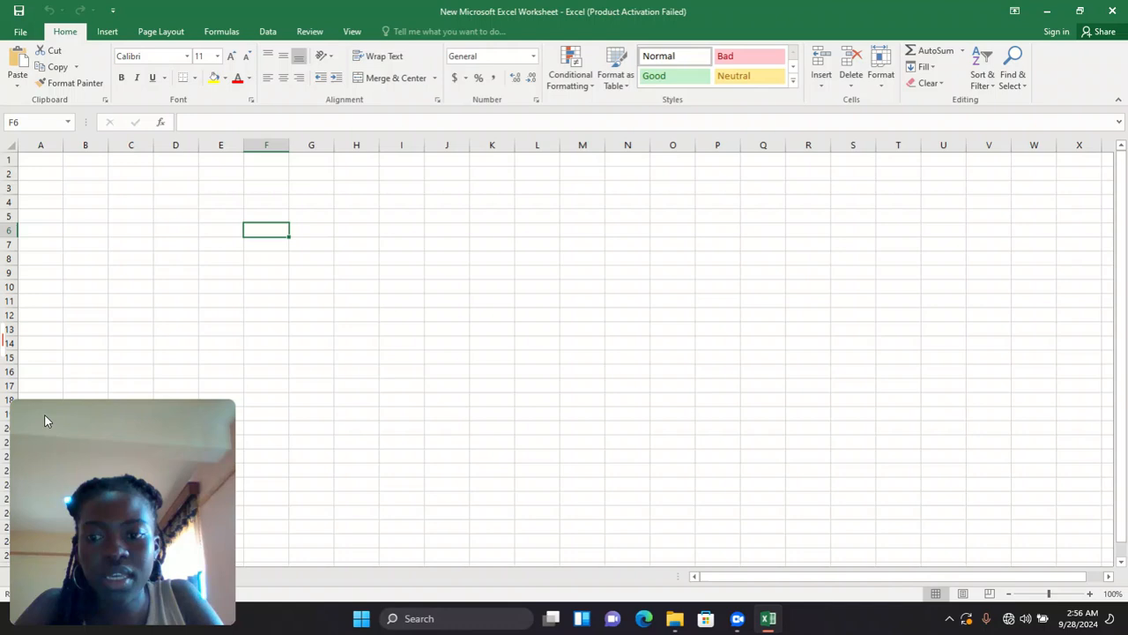
click(129, 622)
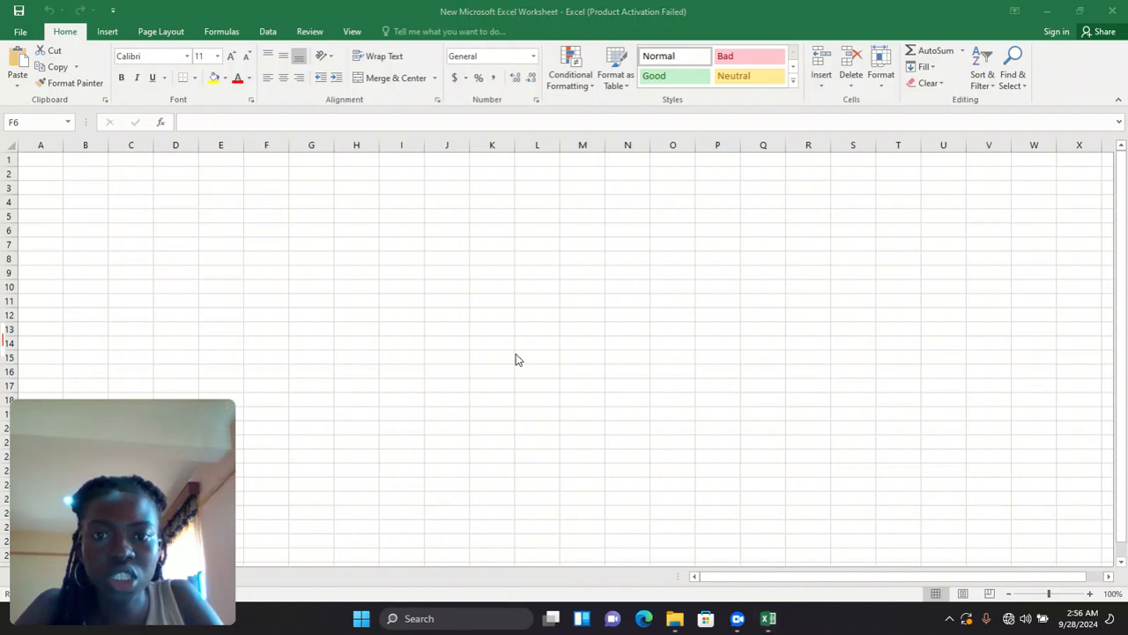
click(55, 151)
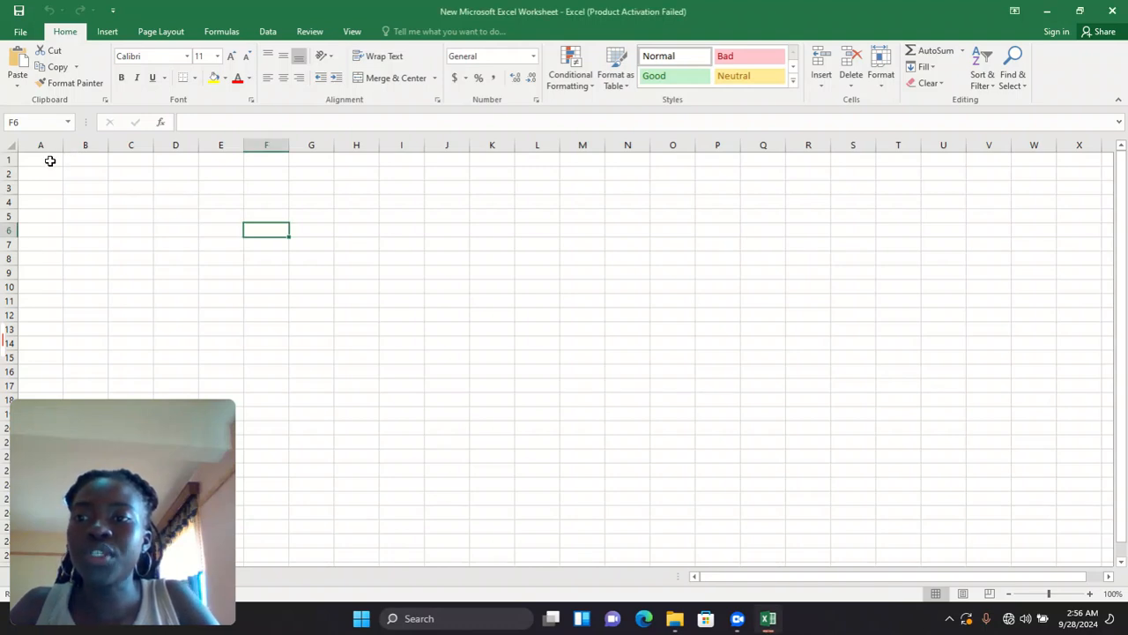
click(48, 160)
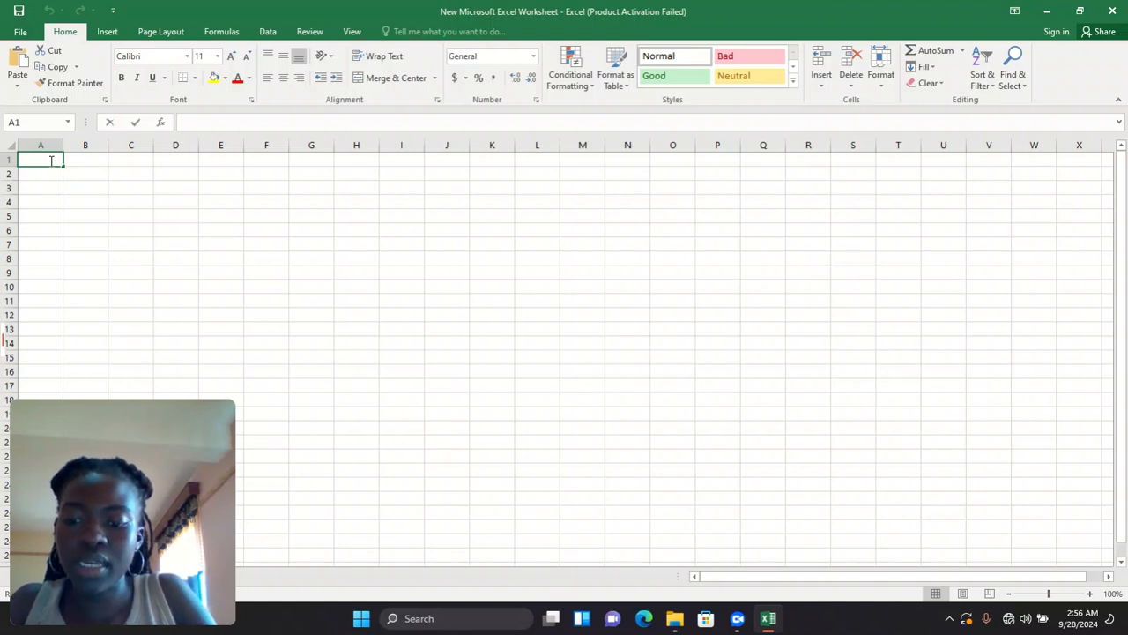
text(NAMES)
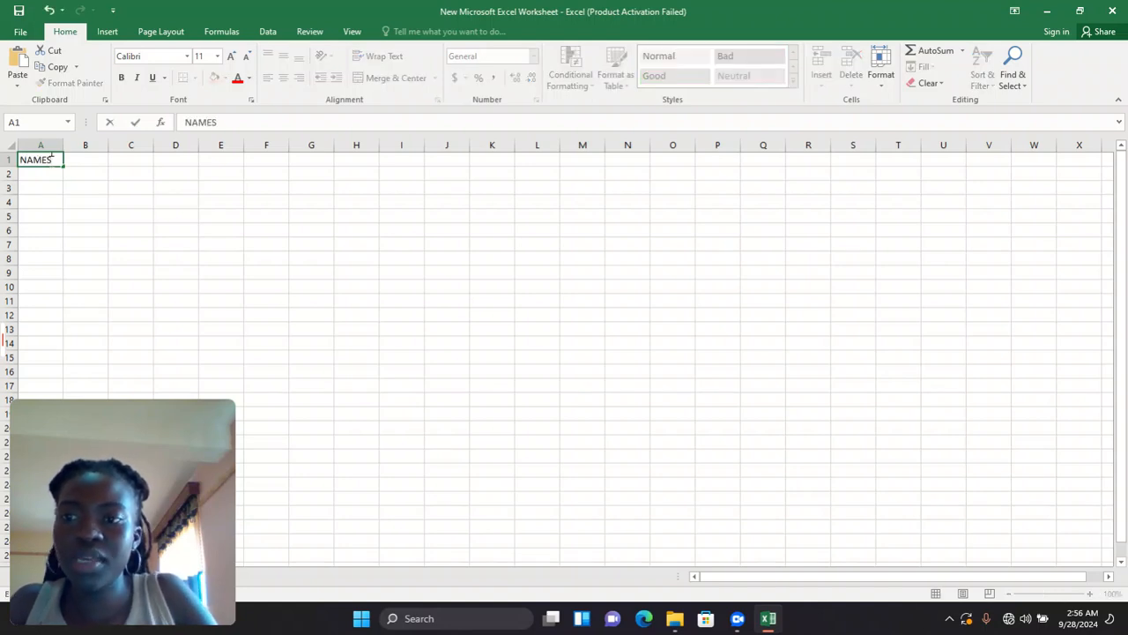
click(89, 155)
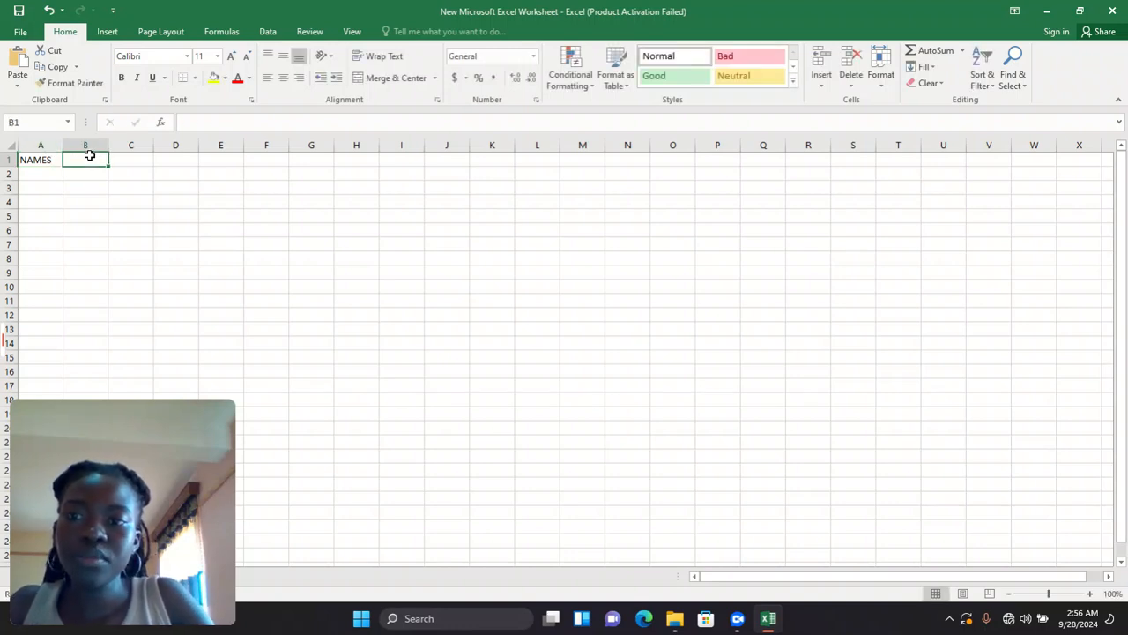
text(SU)
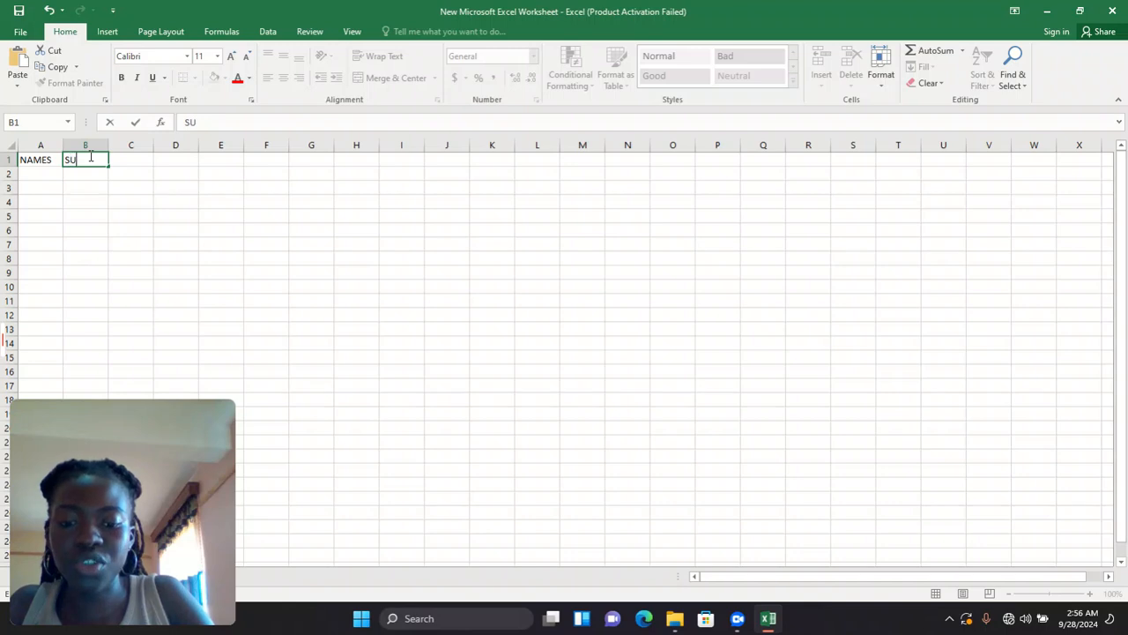
text(BJECTS)
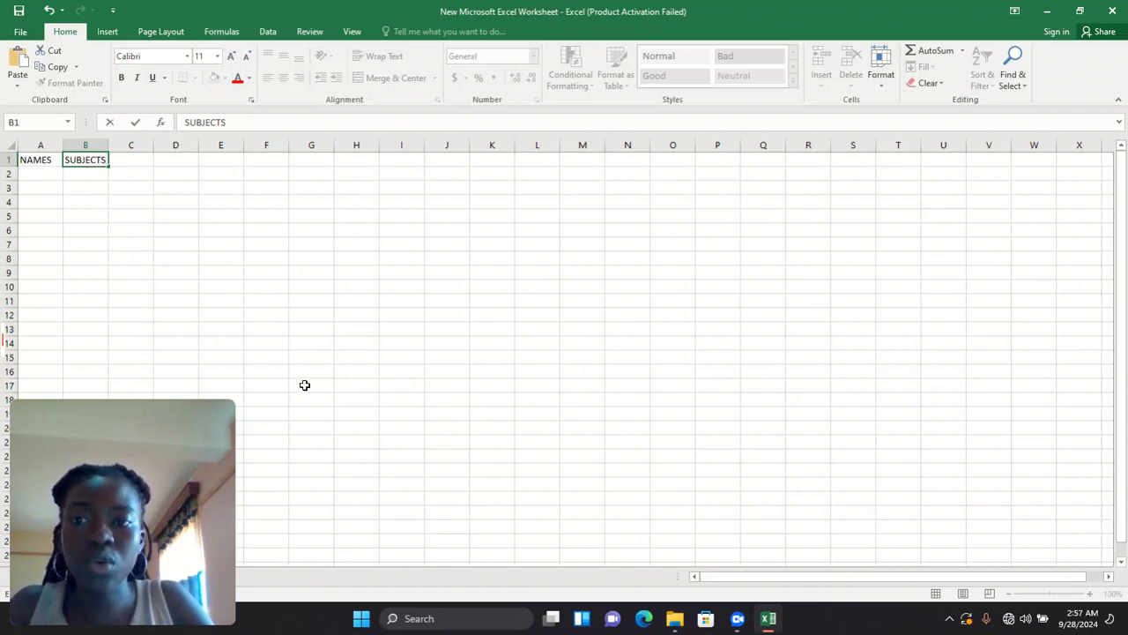
click(52, 173)
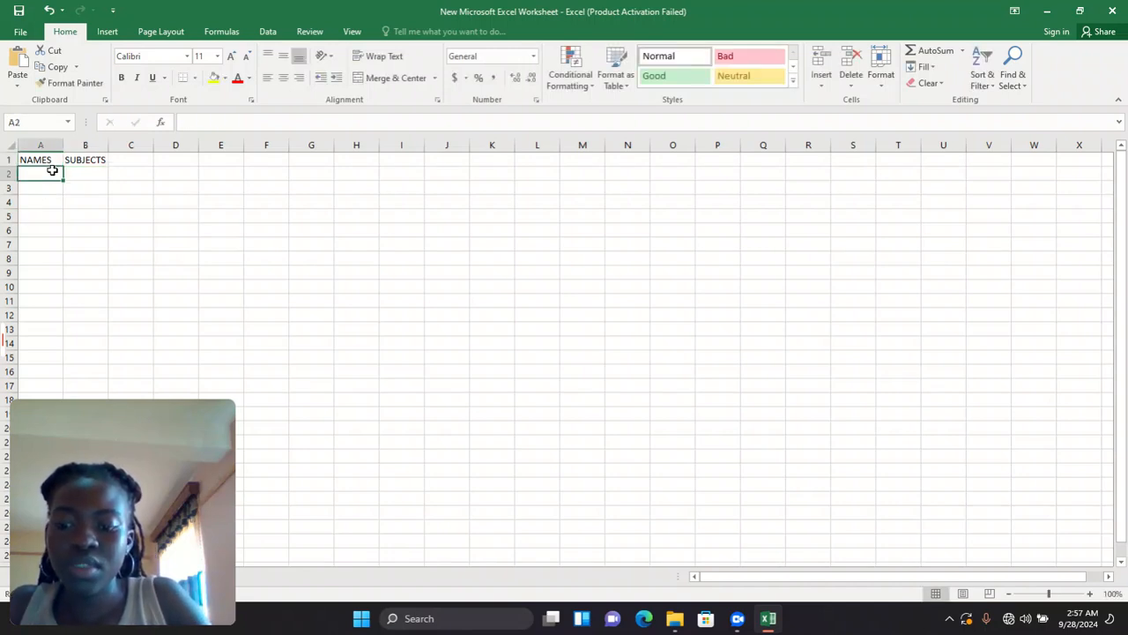
- Enter the pupil names irene, dan, richard and gloria in A2 to A5
text(irene)
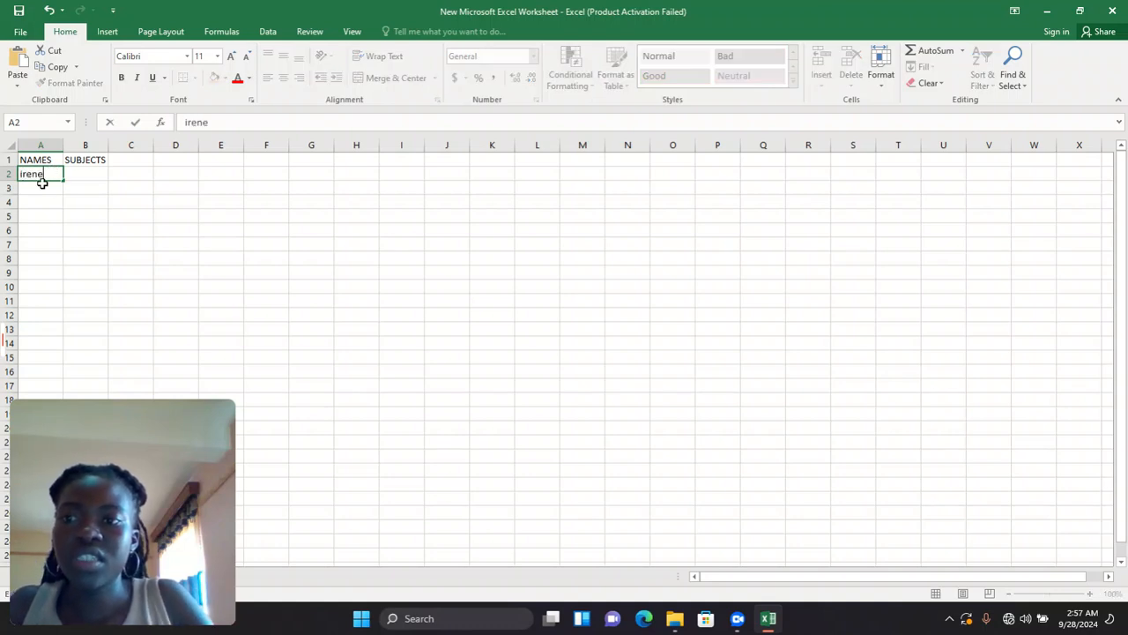
key(Return)
text(dan)
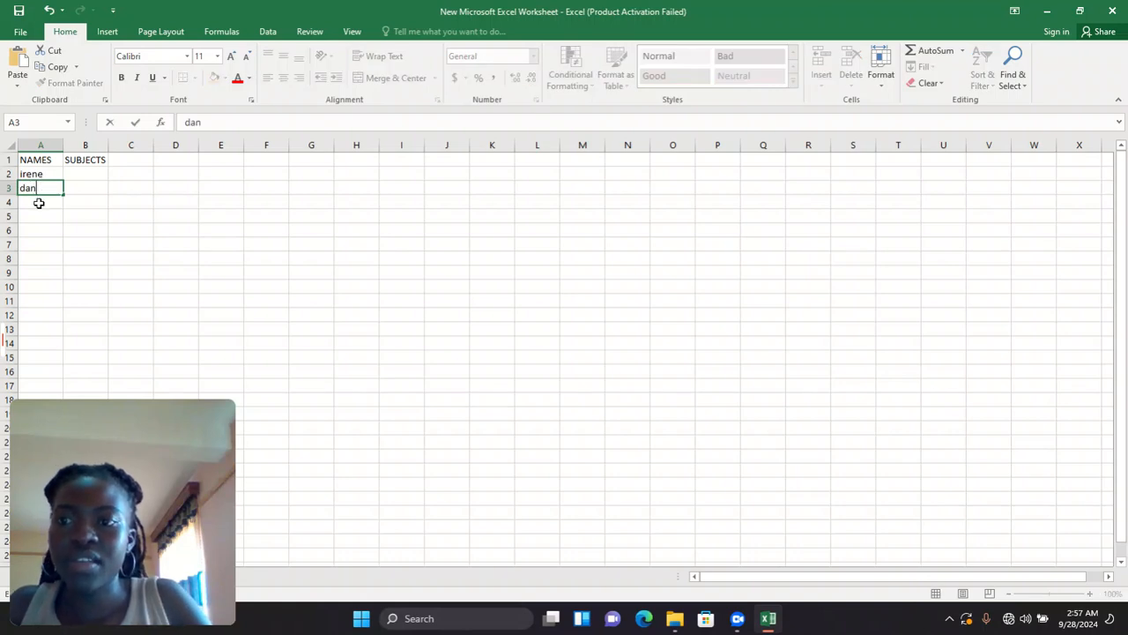
click(39, 203)
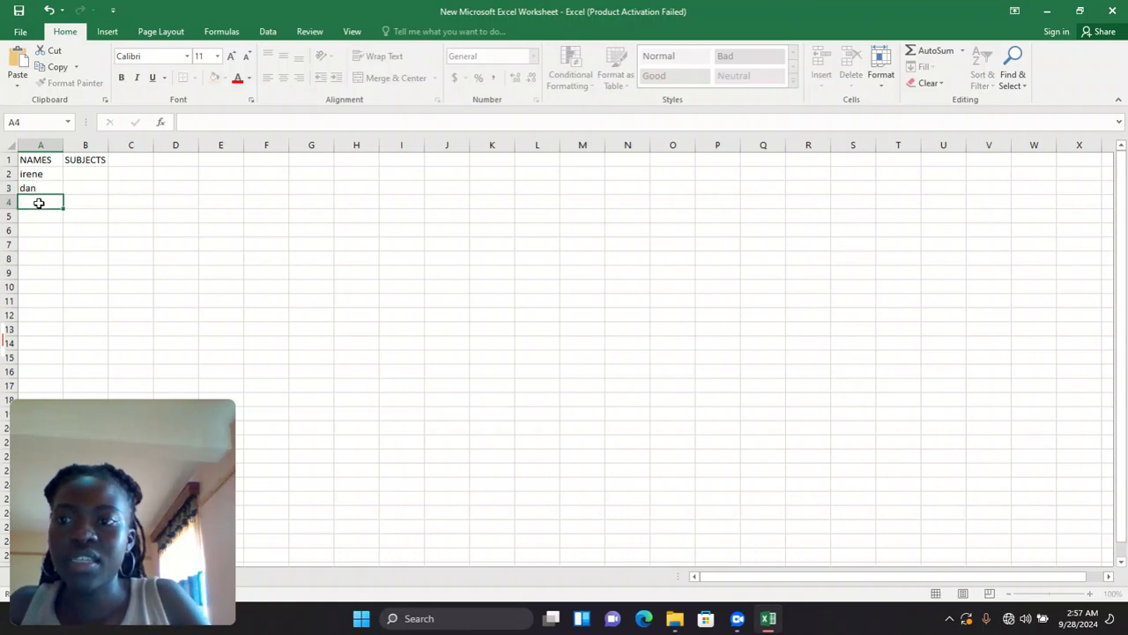
text(ri)
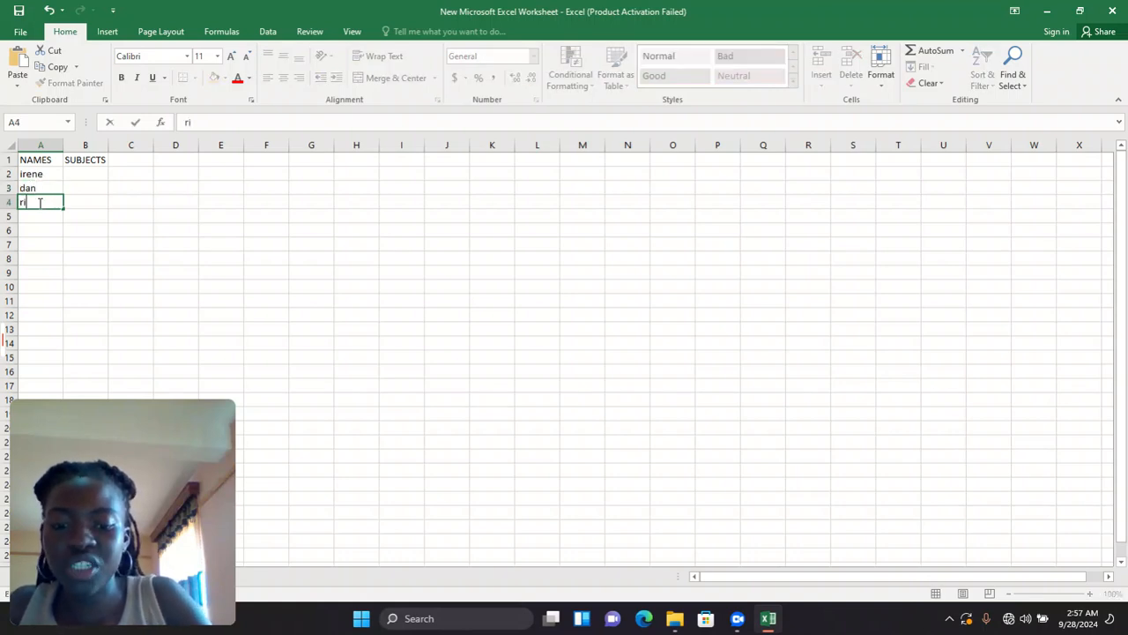
text(chard)
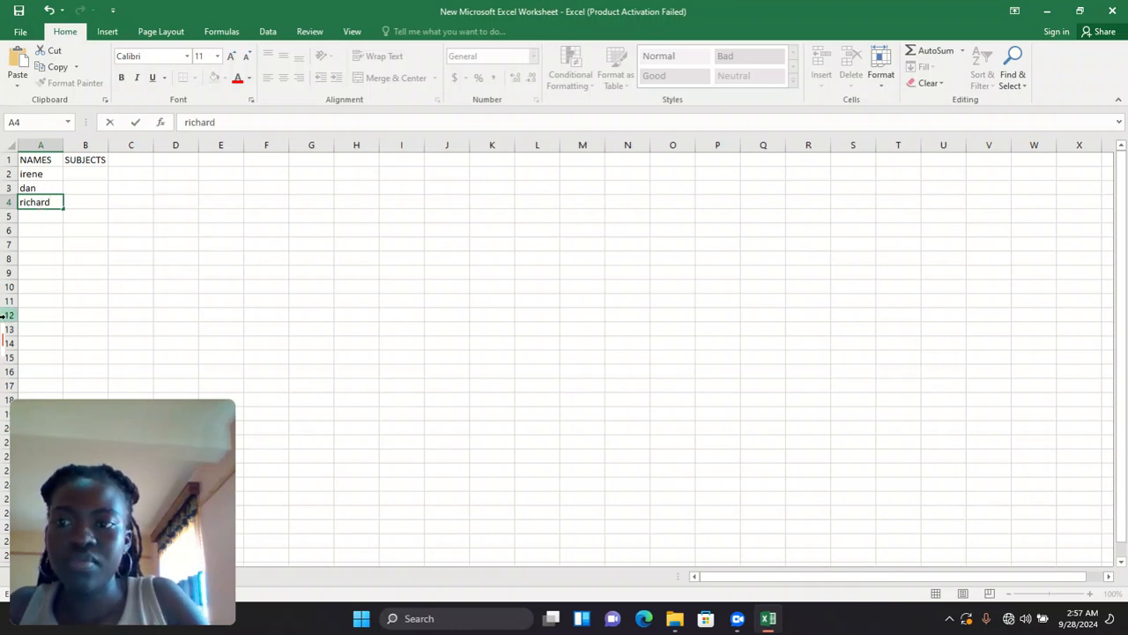
click(40, 220)
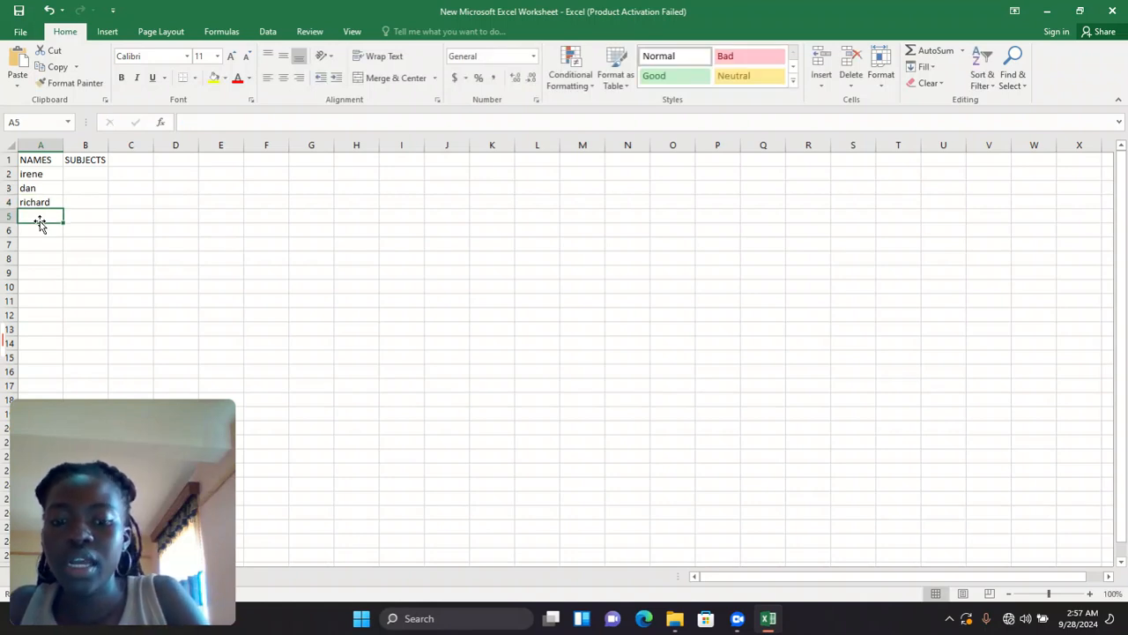
text(g)
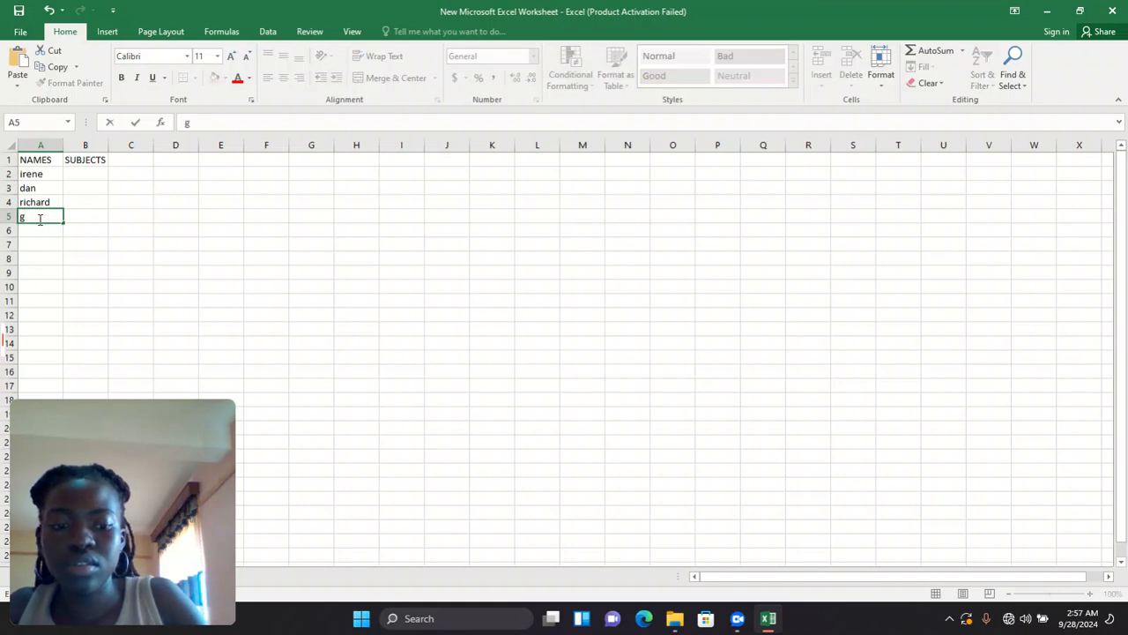
text(loria)
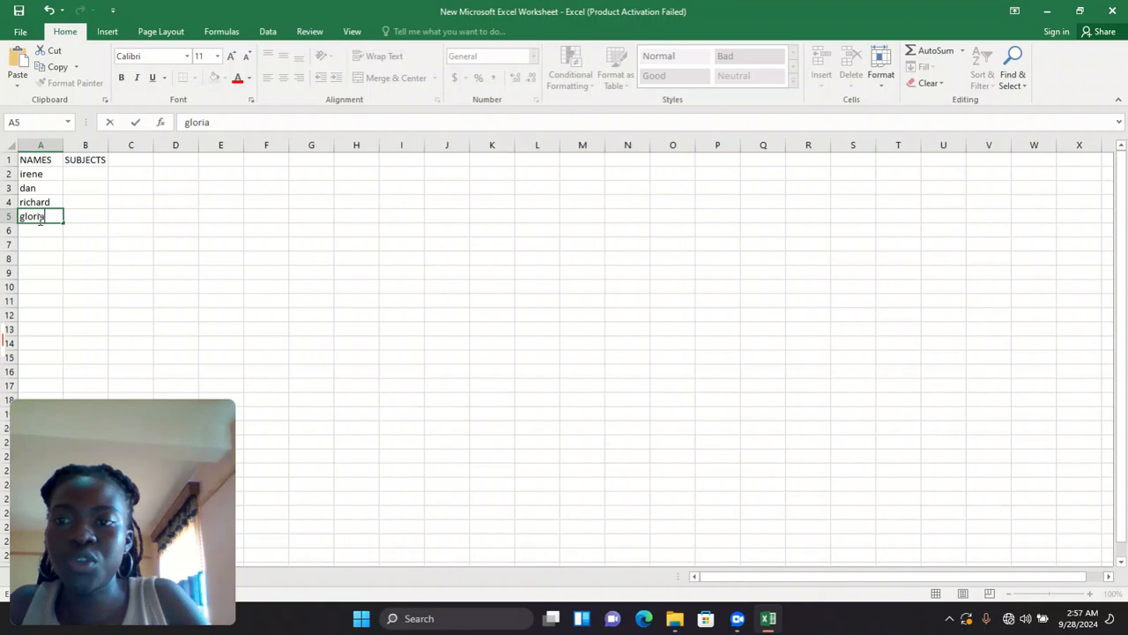
click(84, 176)
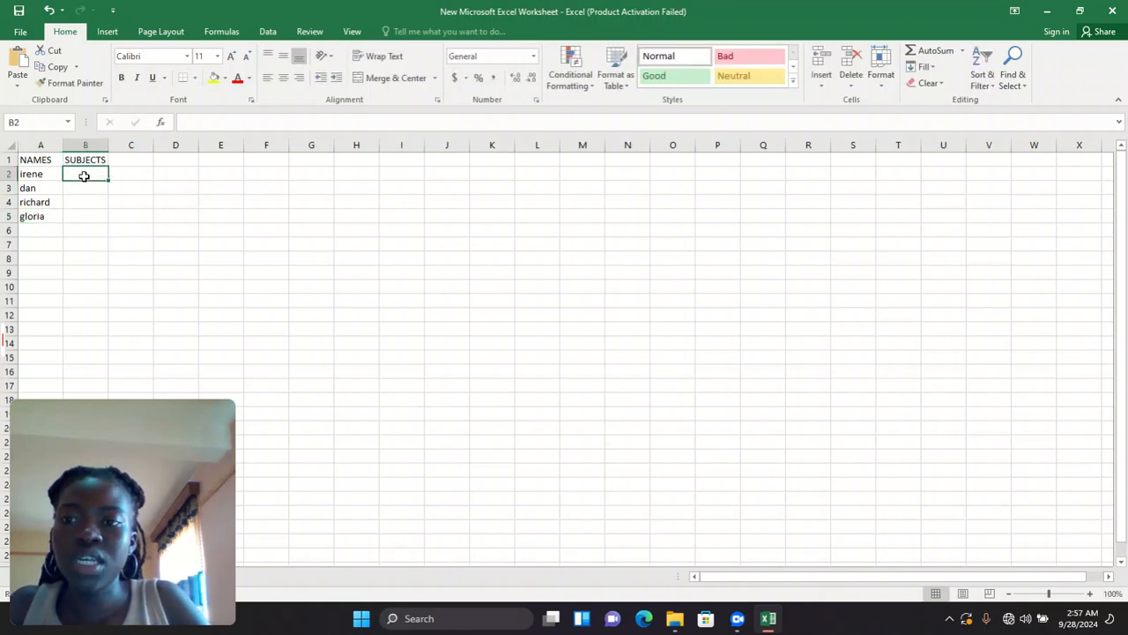
- Insert a blank row above row 1, shifting the headings down to row 2
right_click(11, 162)
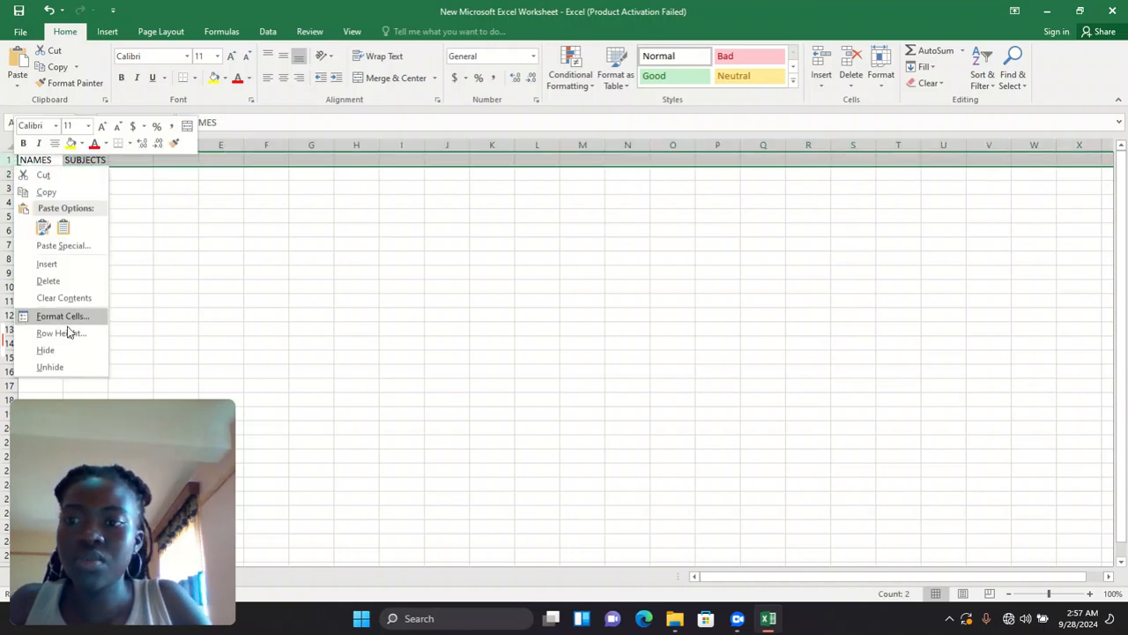
click(51, 265)
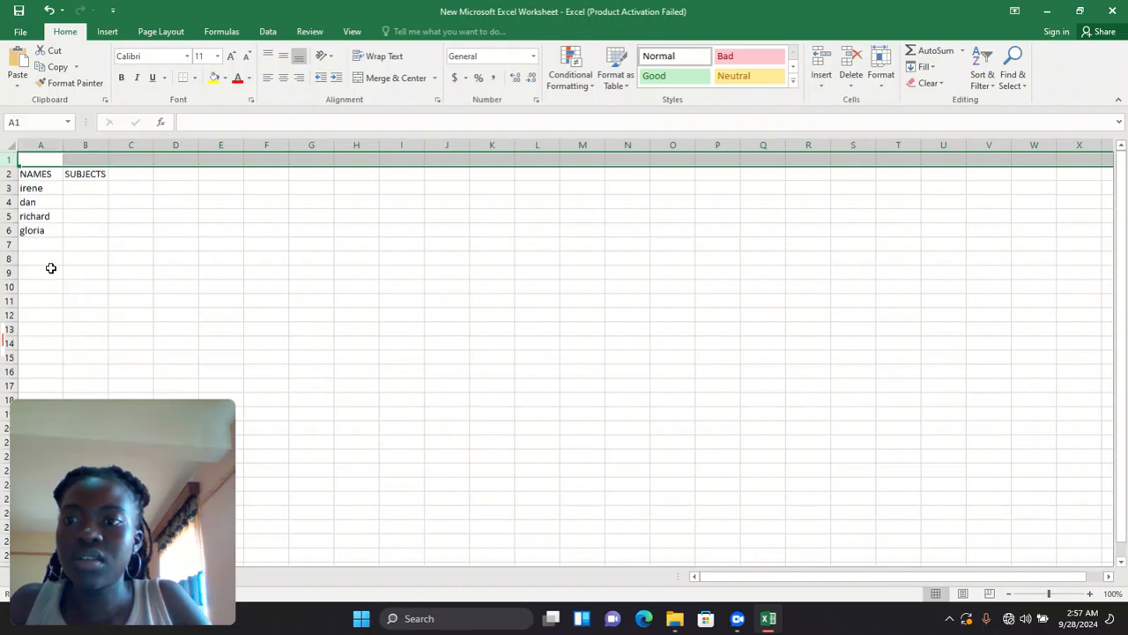
click(18, 188)
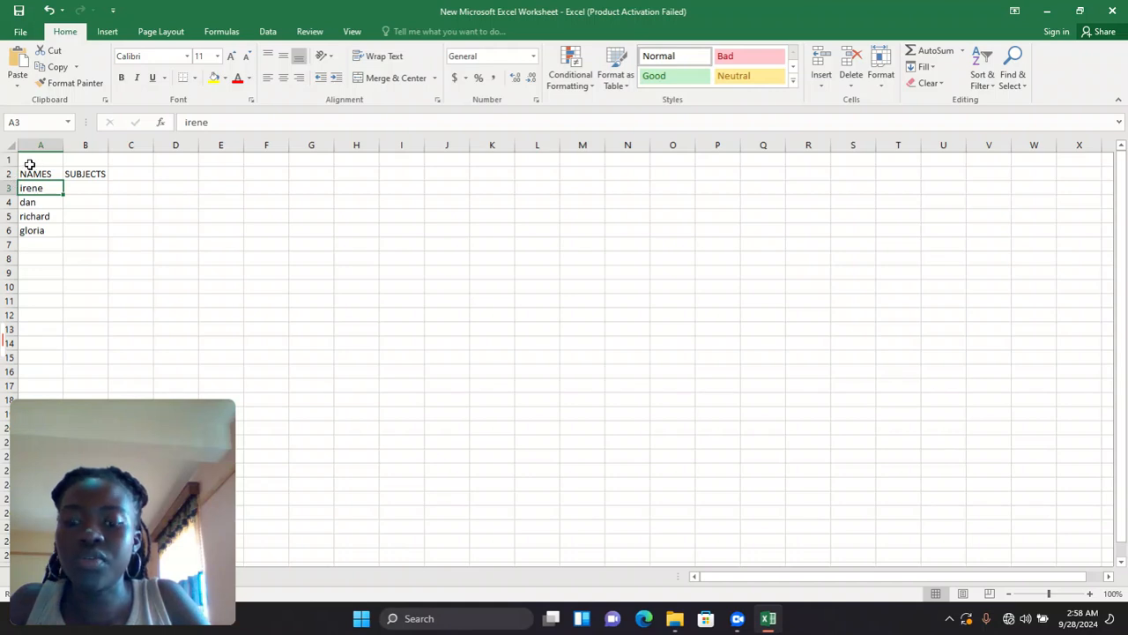
- Merge and centre the top-row cells from A1 across to AW1
drag(29, 165, 1077, 173)
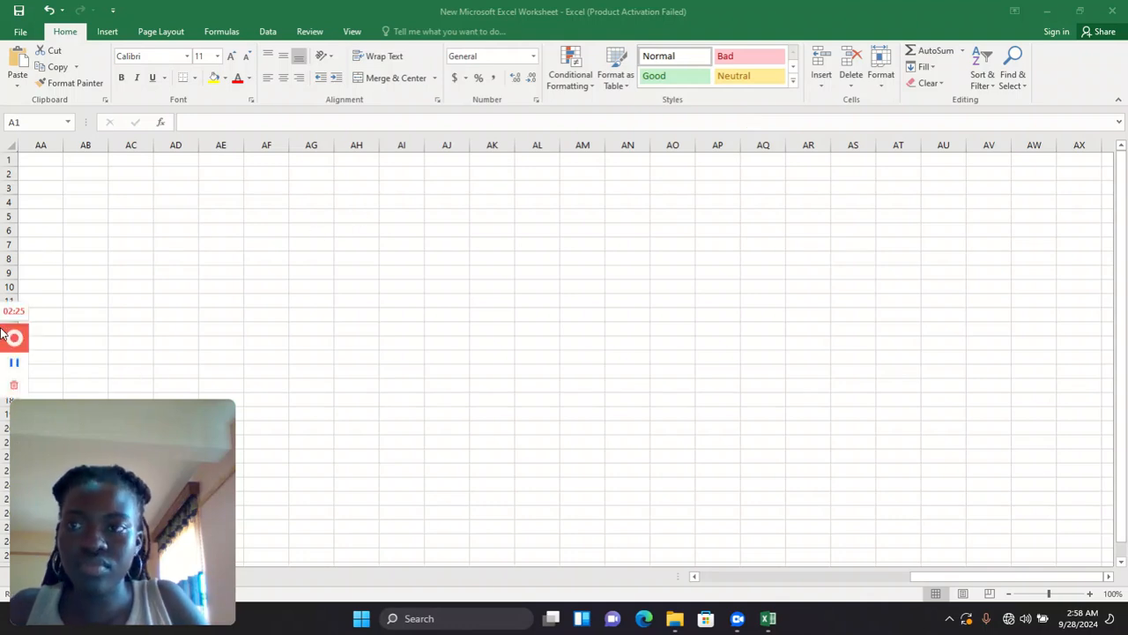
click(48, 11)
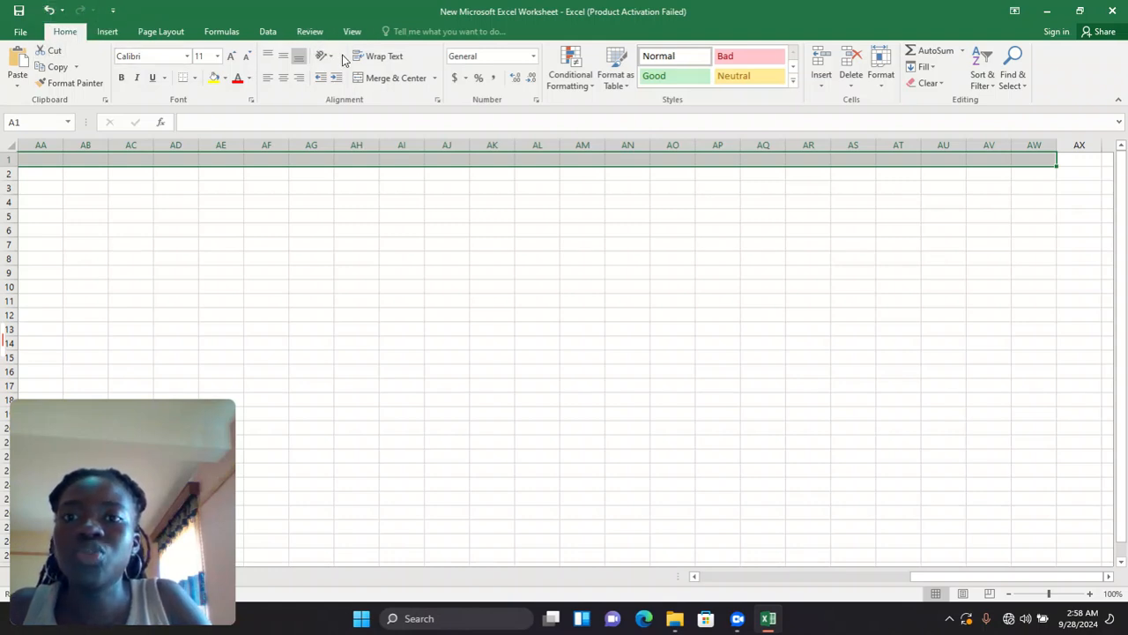
click(390, 74)
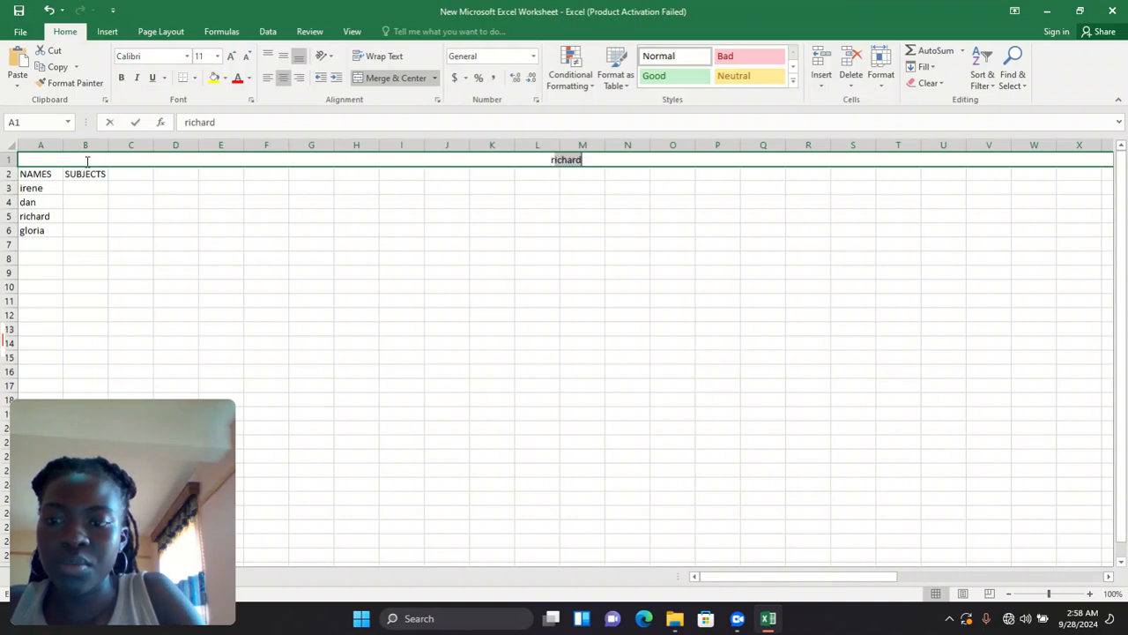
- Type the title 'report card for p7 pupils 2024 for mid term exams third term' into merged A1
text(re)
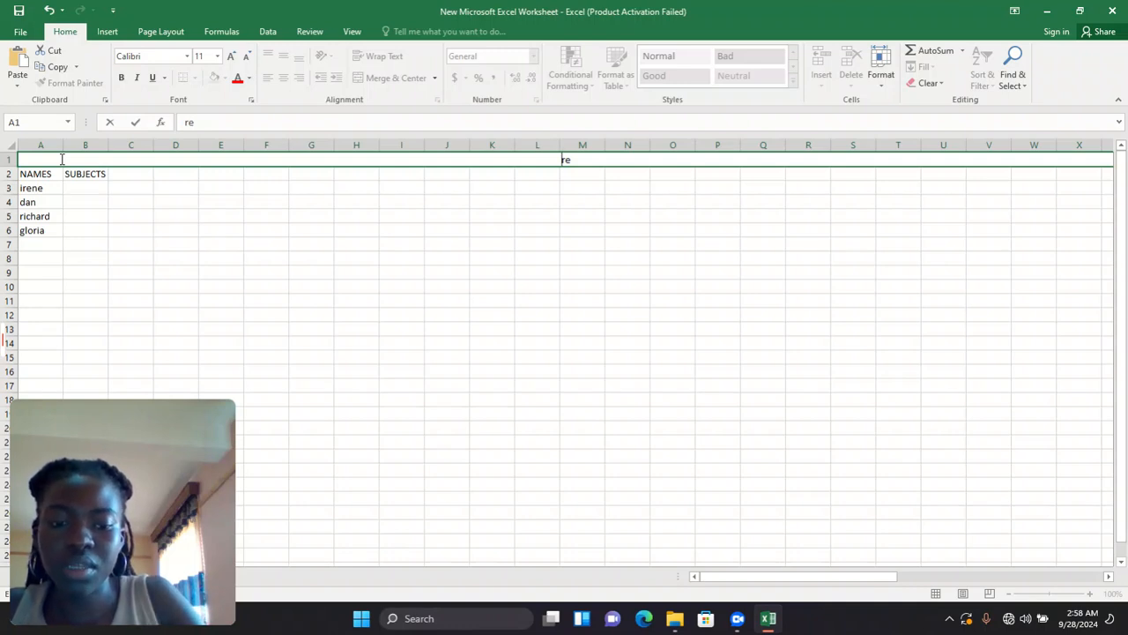
text(p)
key(BackSpace)
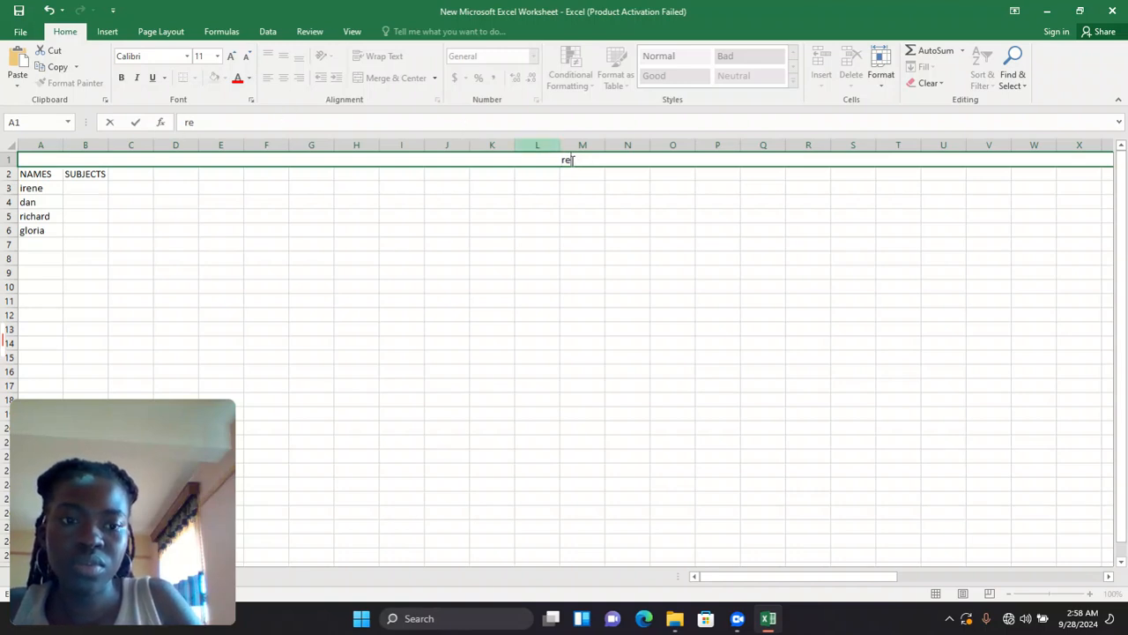
text(port)
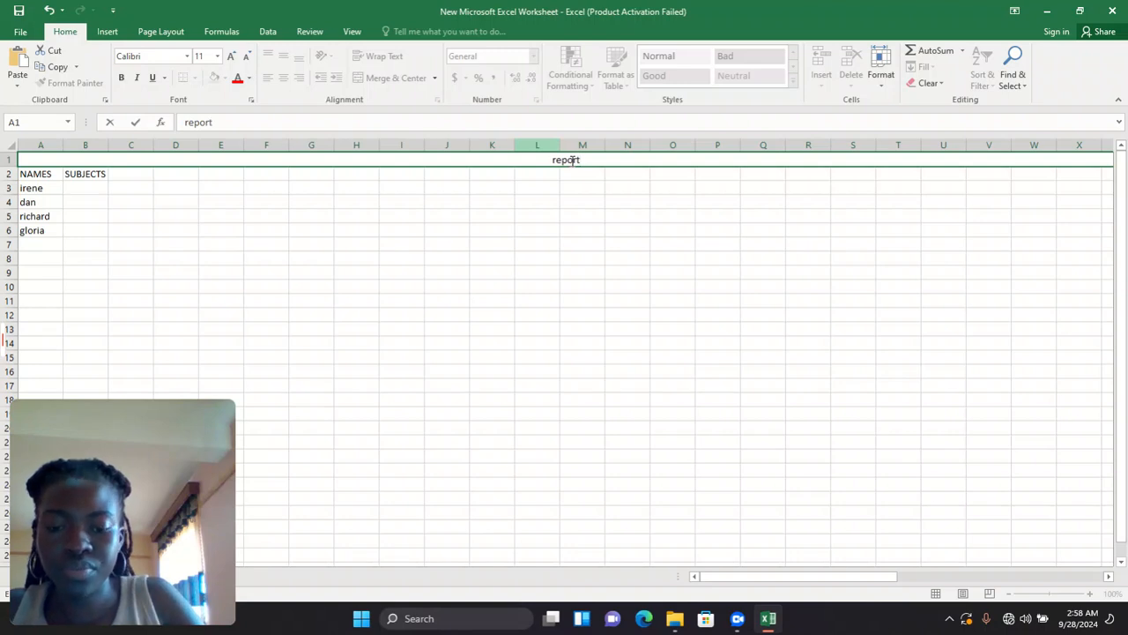
click(572, 159)
text(car)
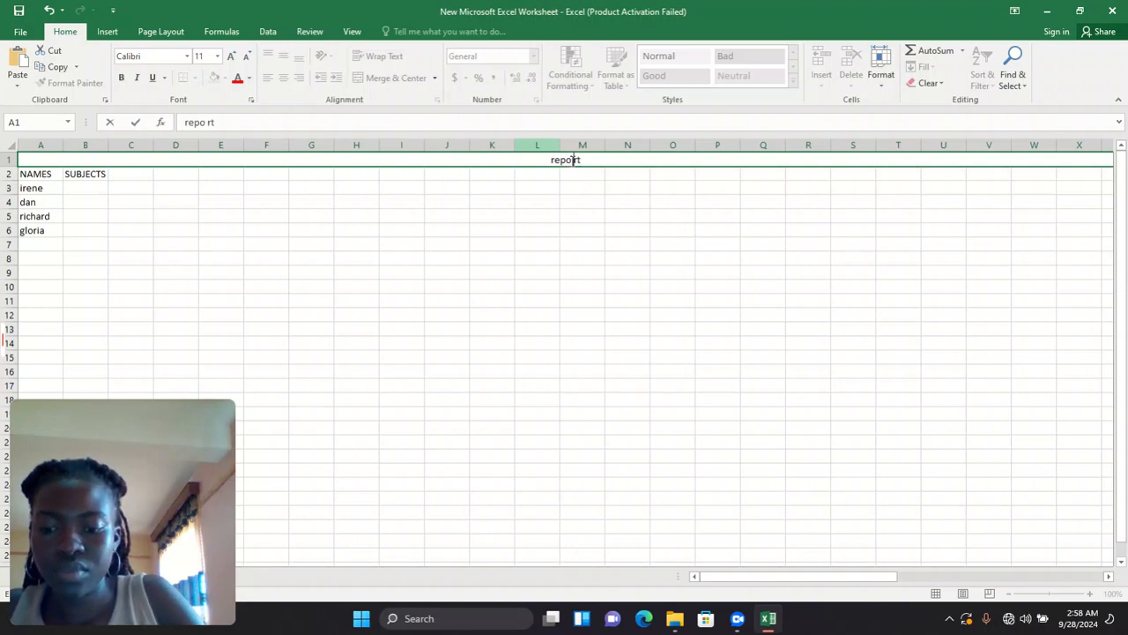
text(d)
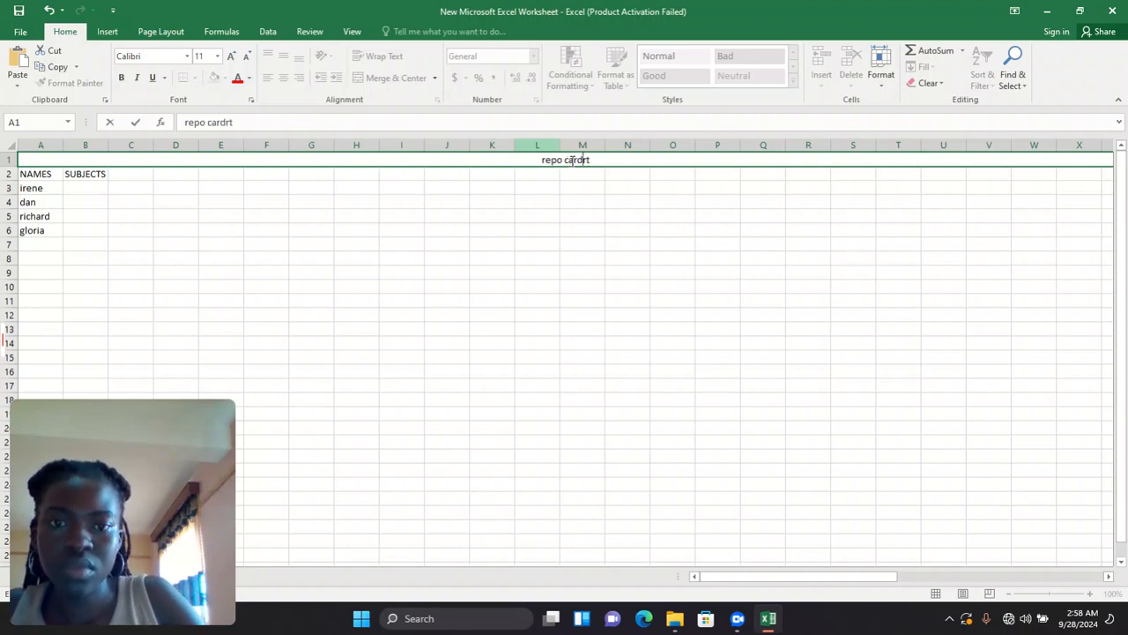
key(BackSpace)
key(BackSpace)
key(BackSpace)
key(BackSpace)
key(BackSpace)
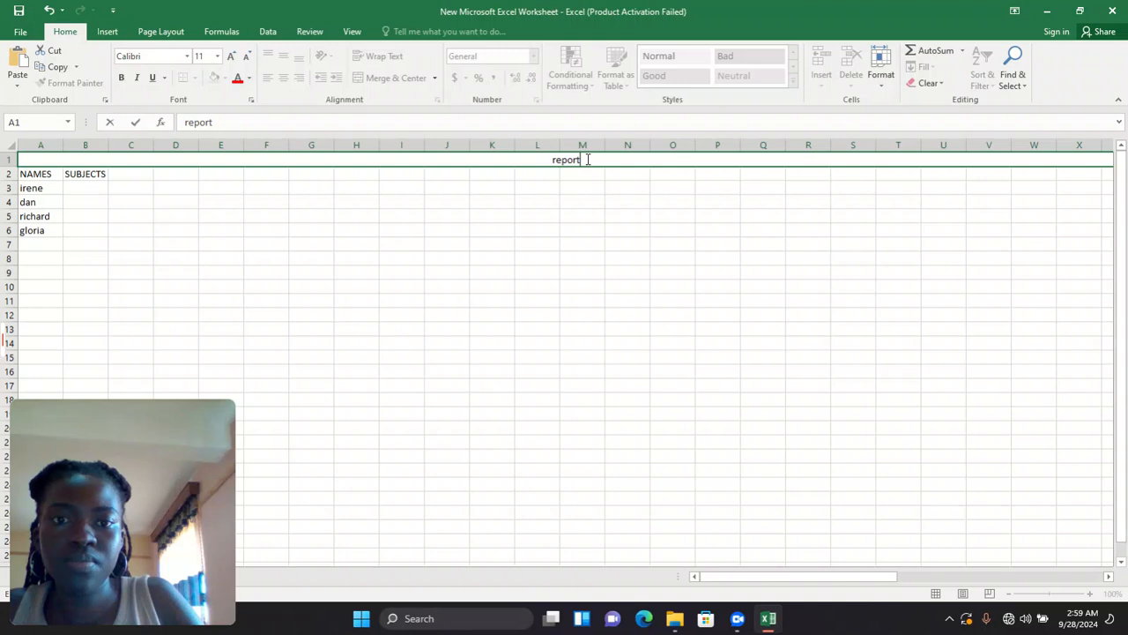
text(cat)
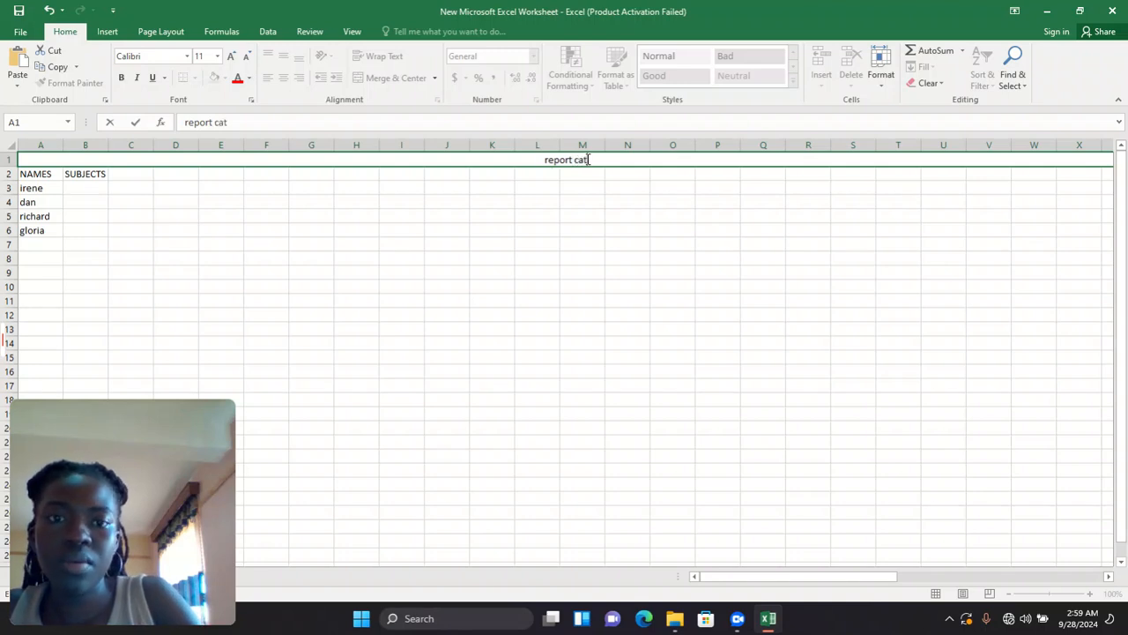
key(BackSpace)
text(rd)
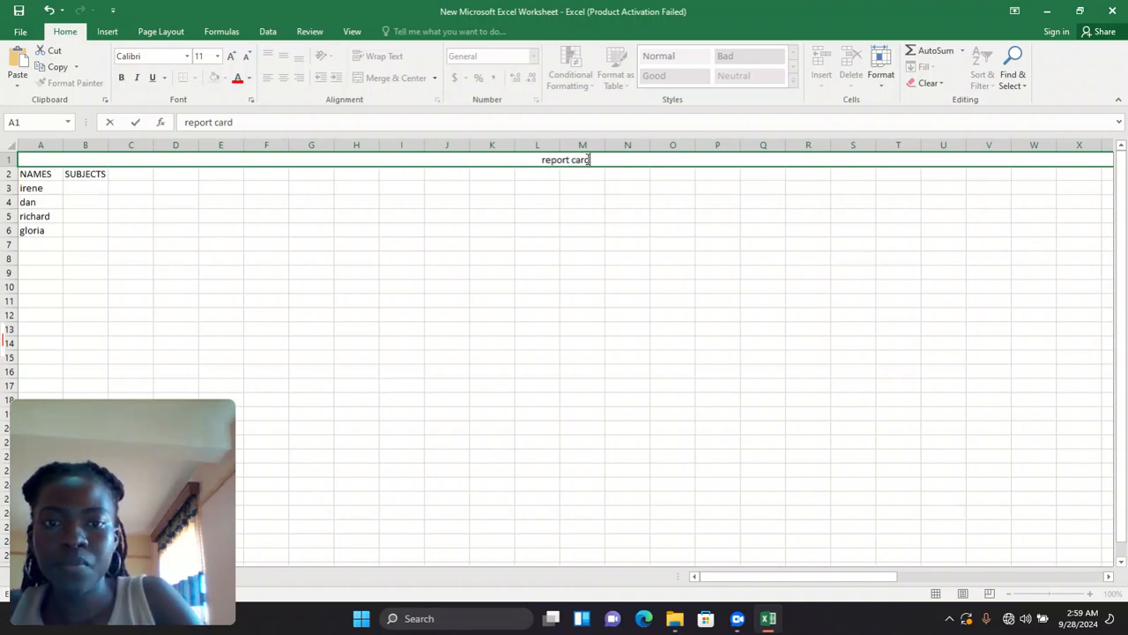
text( fo)
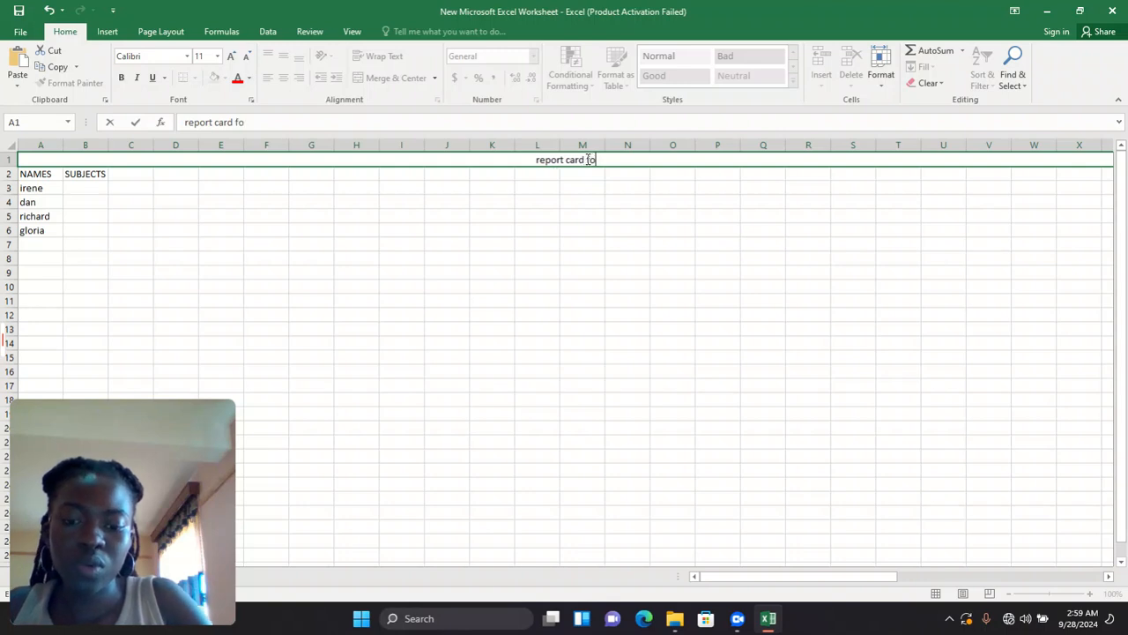
text(r p7)
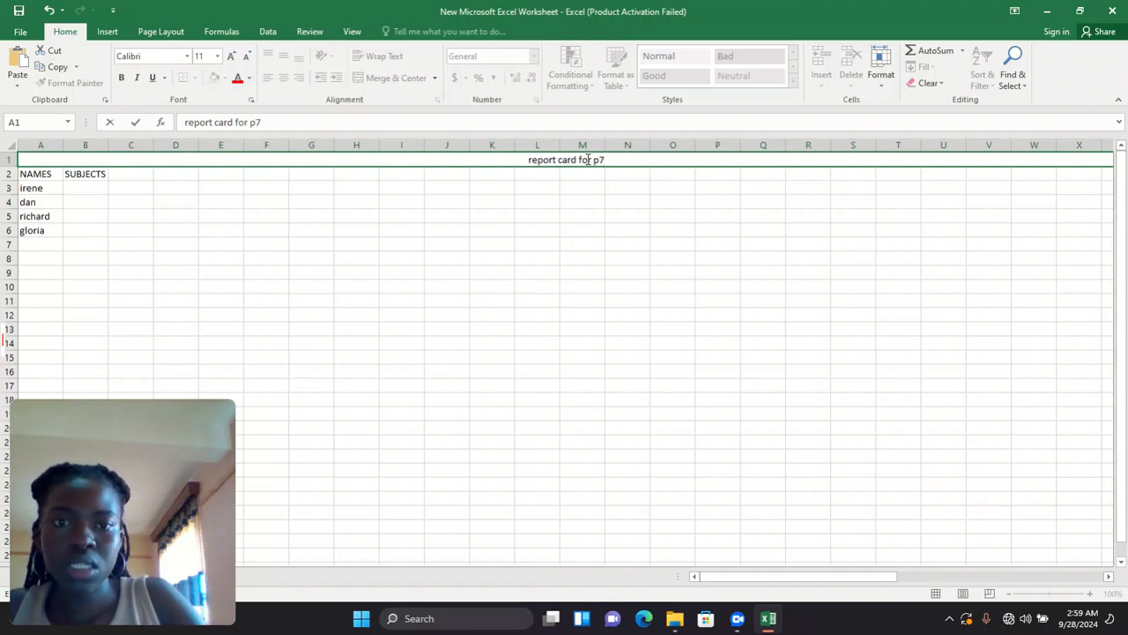
text( pup)
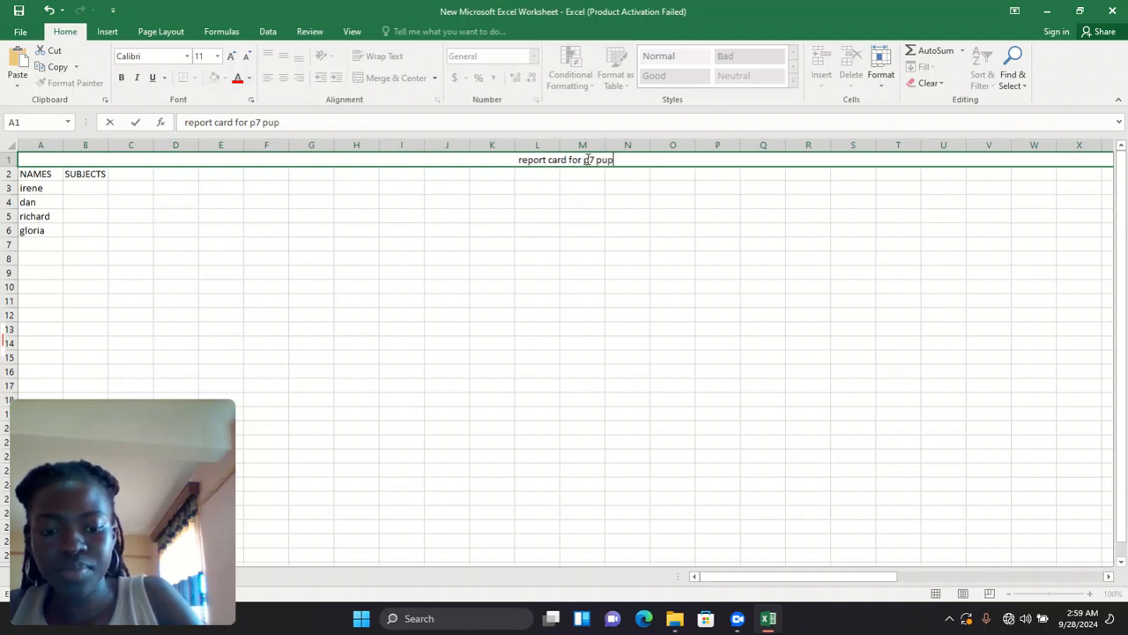
text(ils 2024)
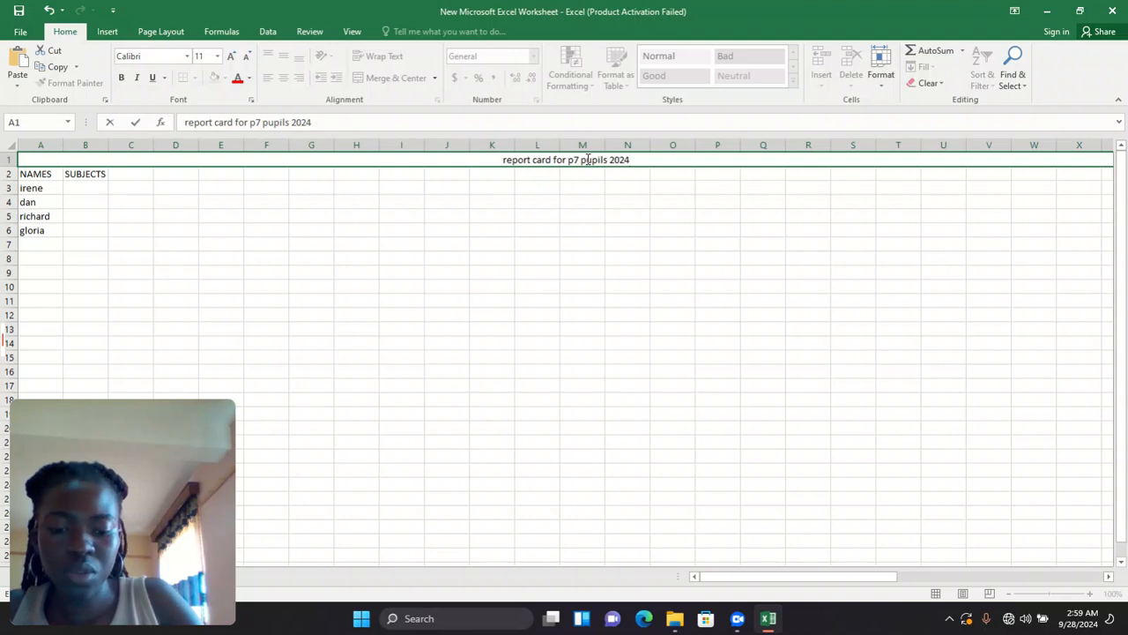
text(for mid term exams third term)
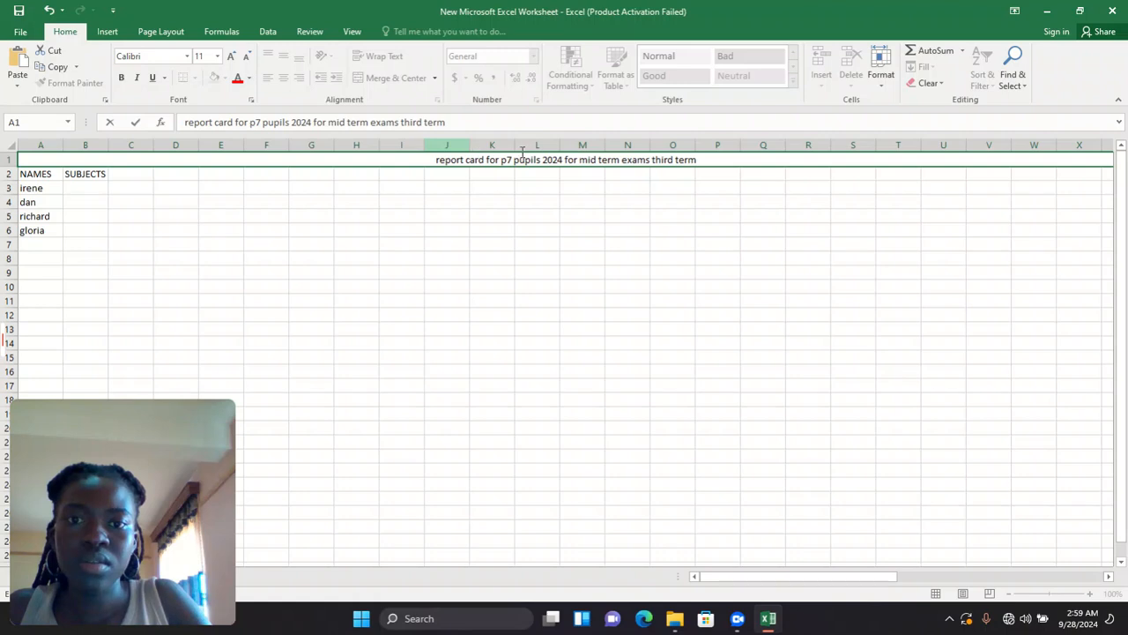
drag(487, 151, 730, 160)
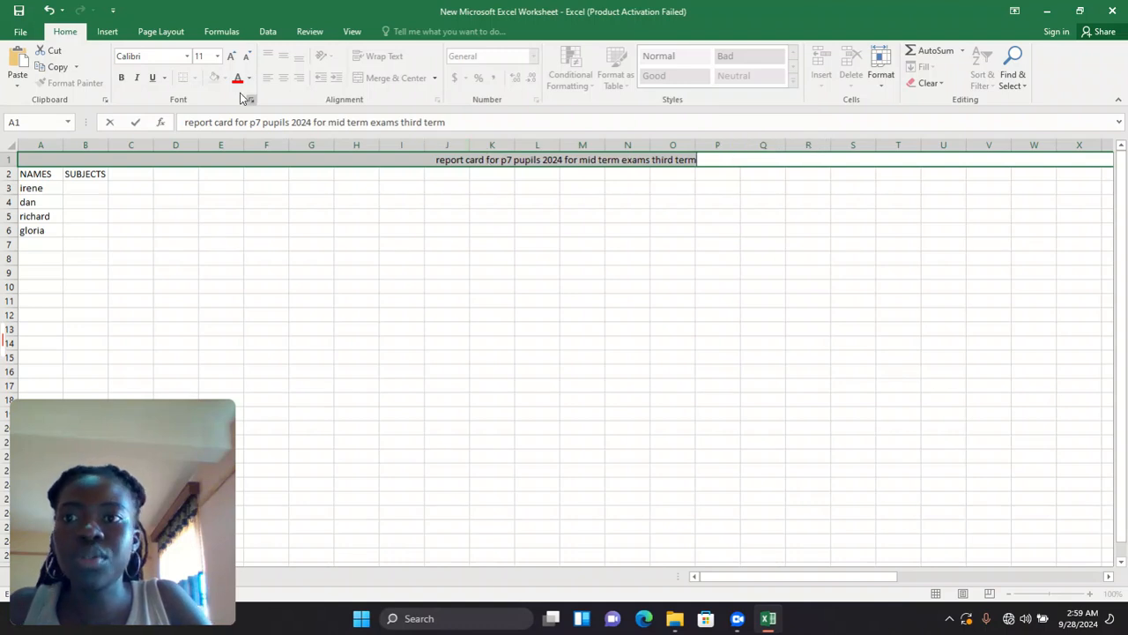
- Increase the title's font size twice to 14 and commit the cell
click(229, 58)
click(229, 58)
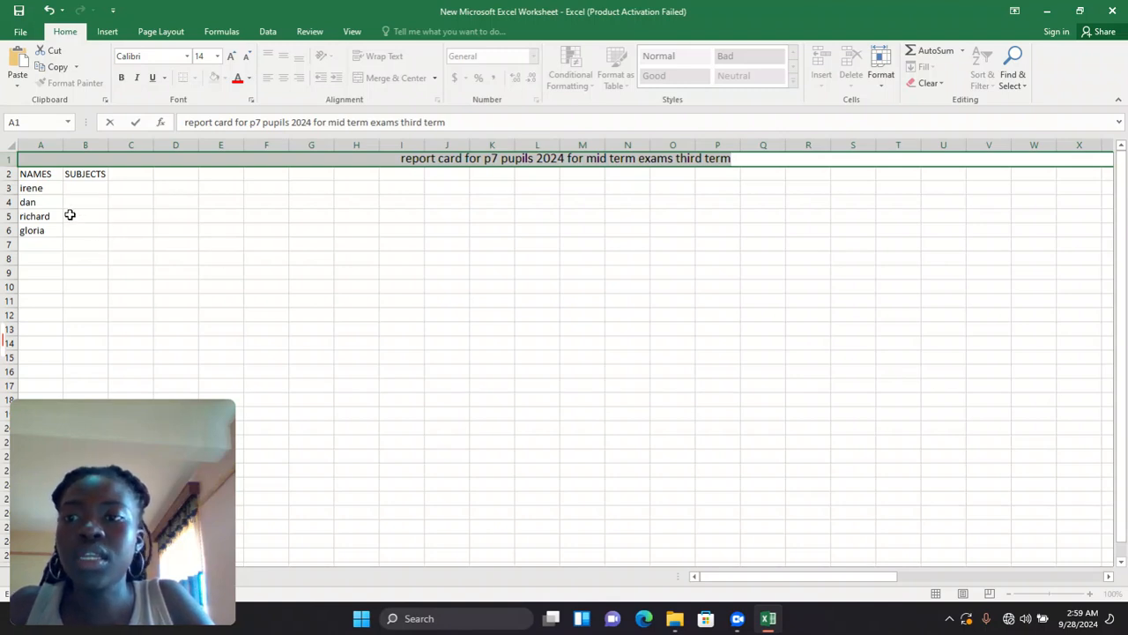
click(103, 235)
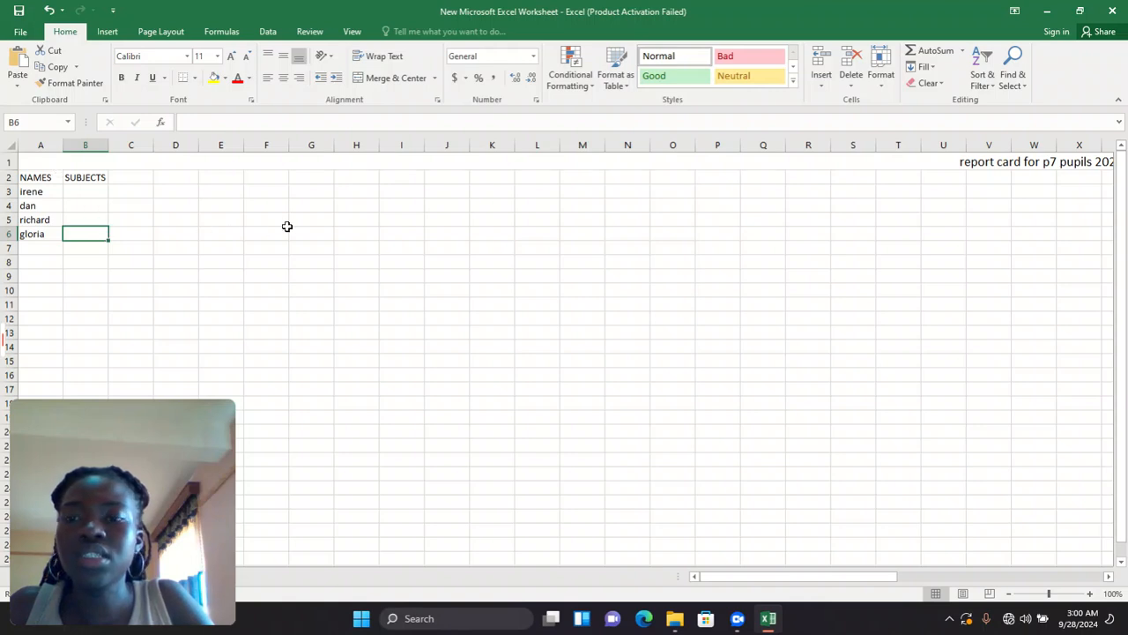
- Undo the long title and unmerge row 1 back into separate cells
click(49, 12)
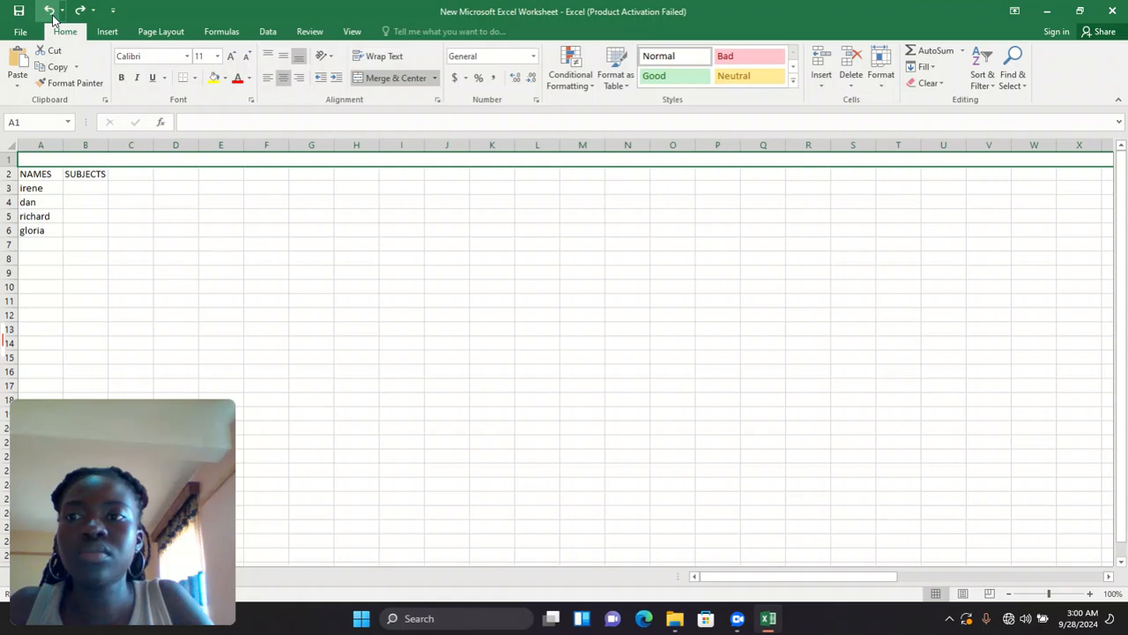
click(50, 12)
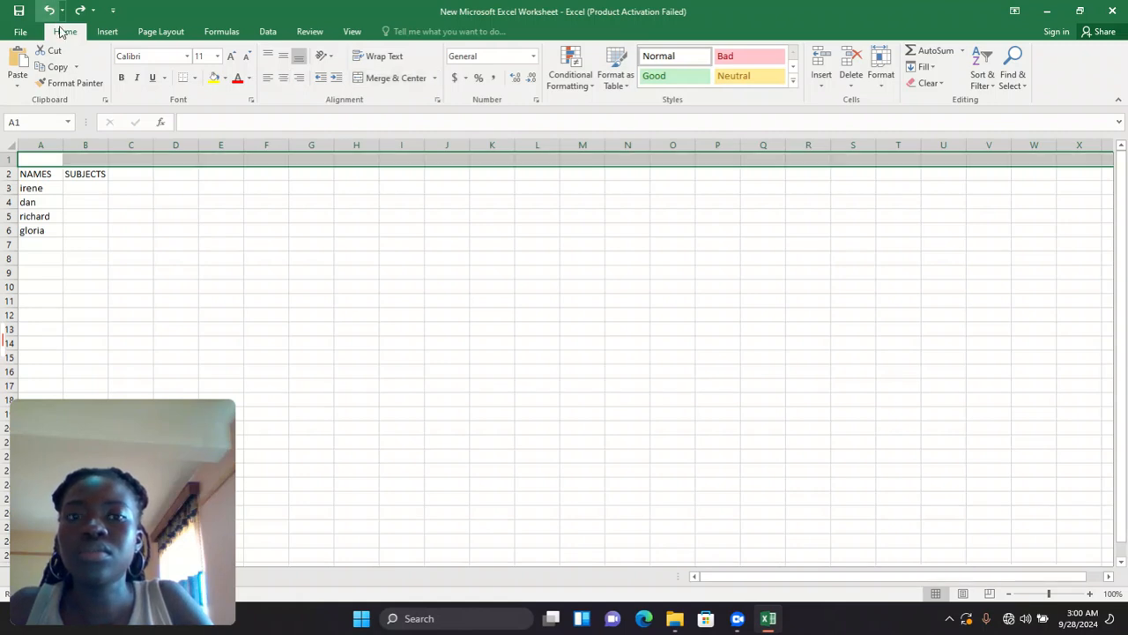
click(246, 161)
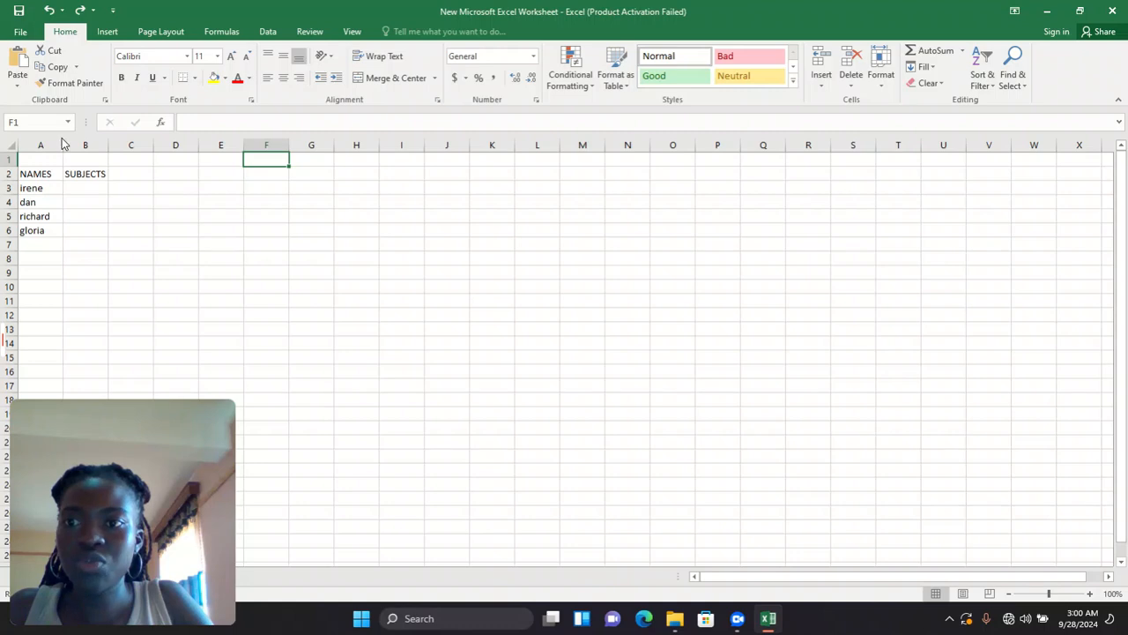
- Merge and centre B1:I1 and enter the heading 'p7 results'
drag(89, 156, 397, 77)
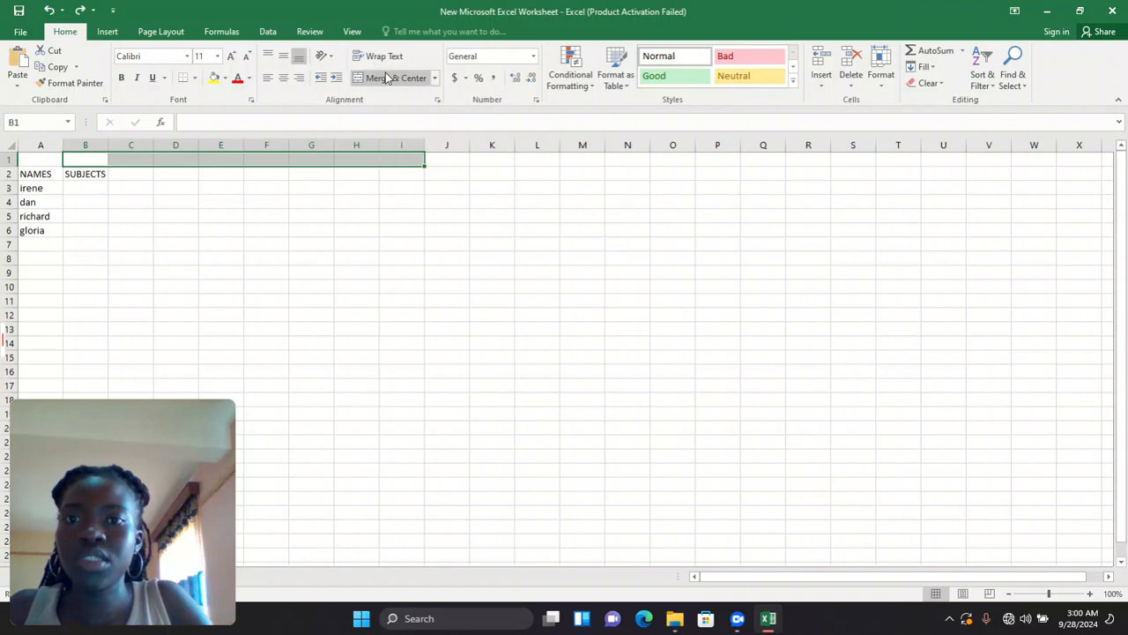
click(385, 77)
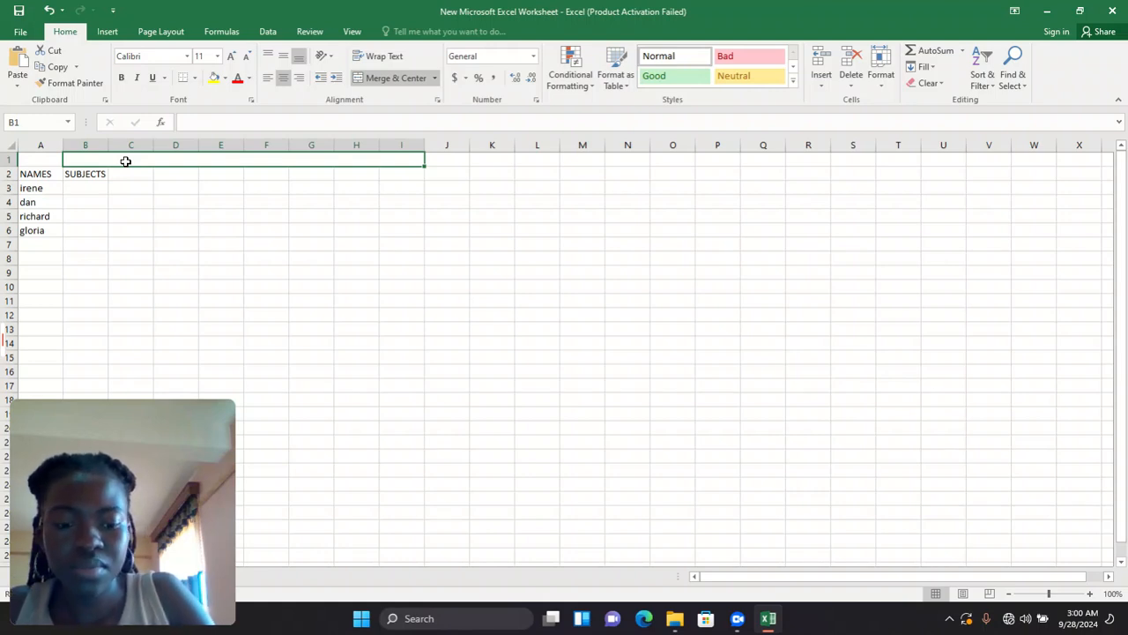
text(p)
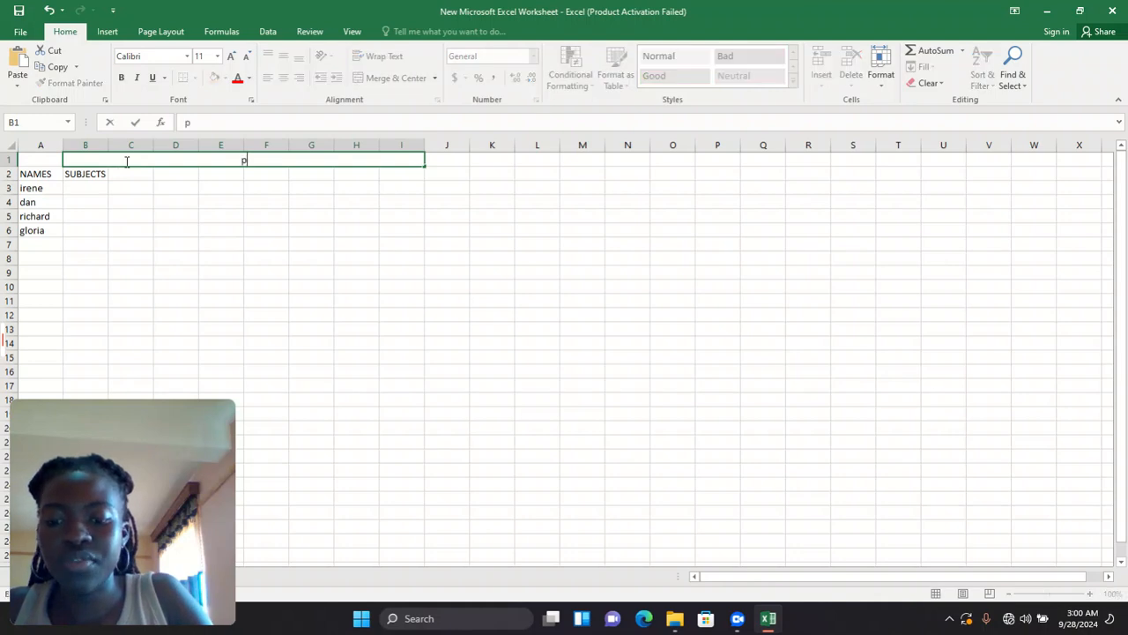
text(7 resu)
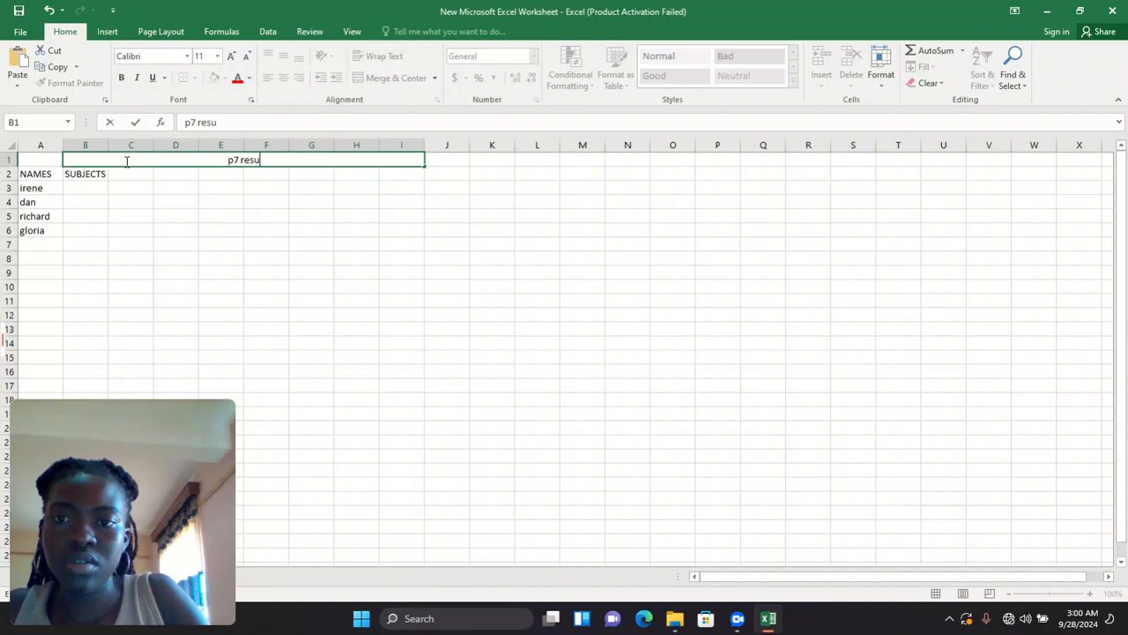
text(lts)
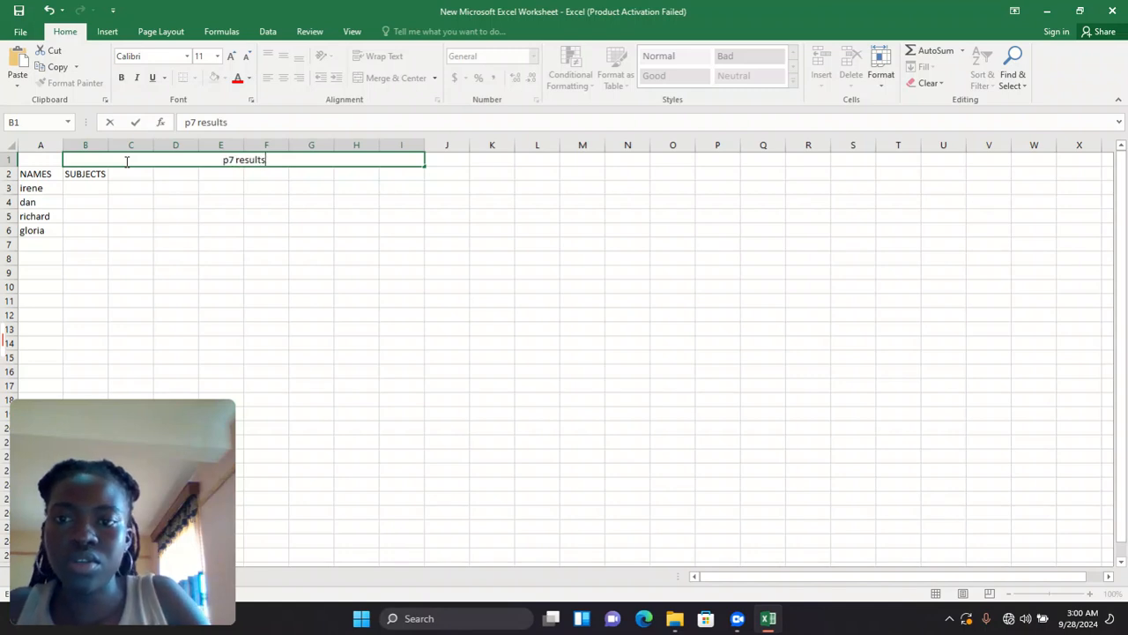
click(60, 202)
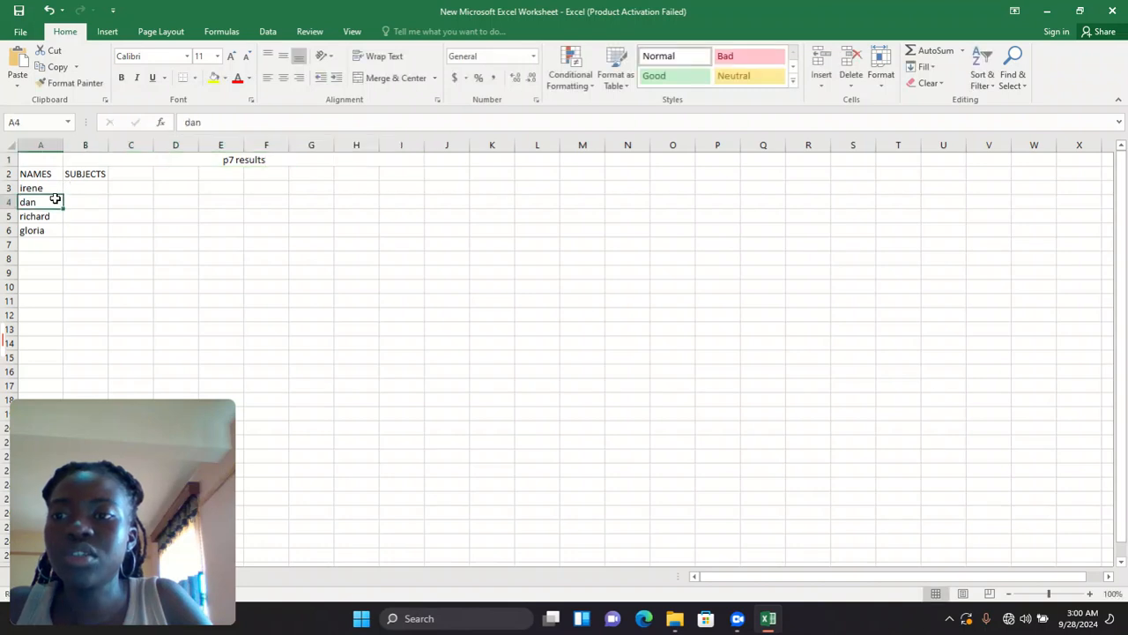
- Insert a blank row above irene so the pupil names move to rows 4–7
right_click(13, 187)
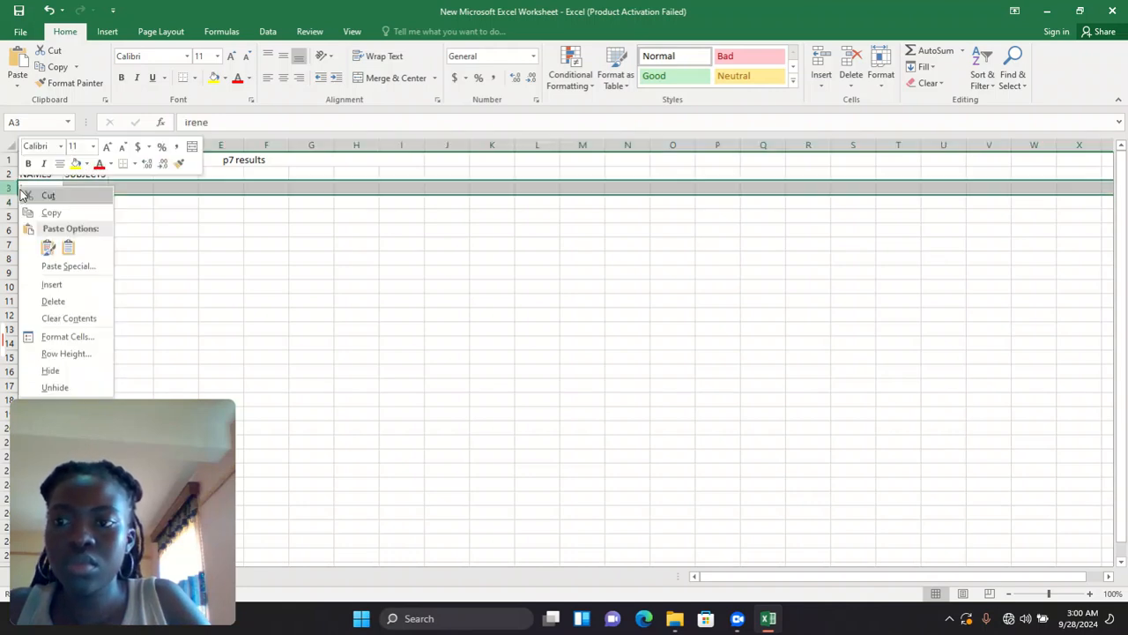
click(52, 284)
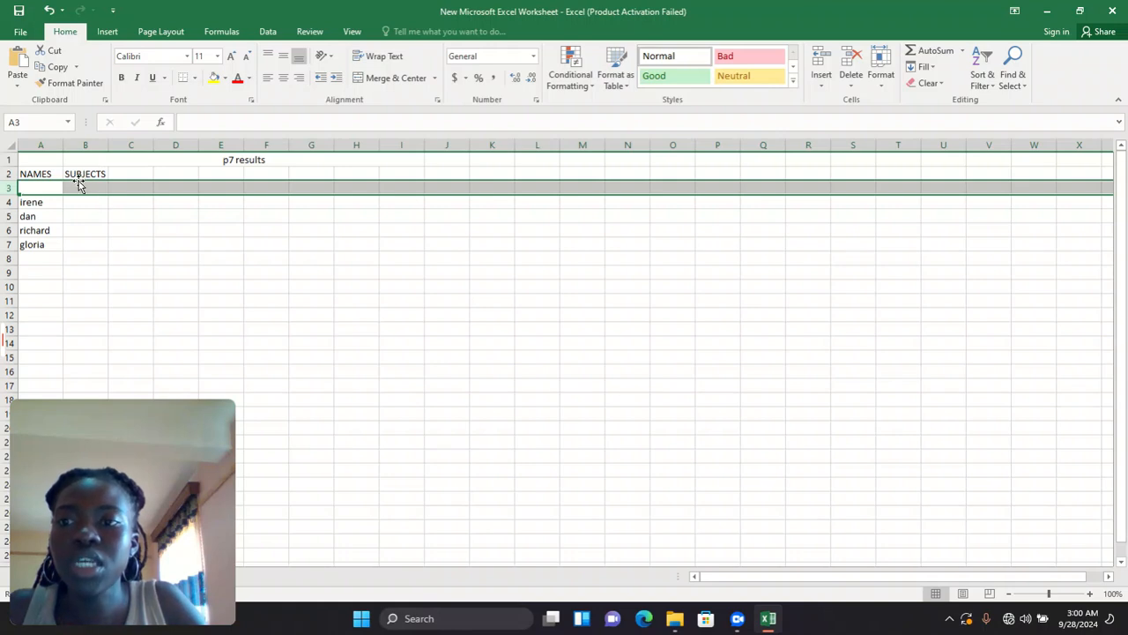
drag(94, 243, 196, 303)
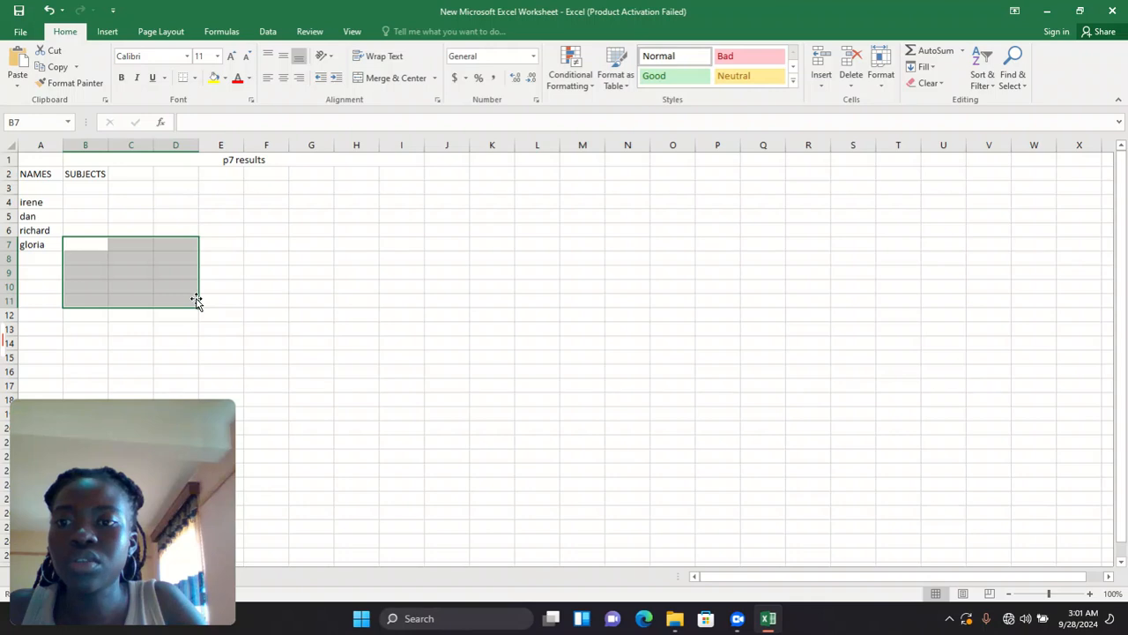
click(217, 311)
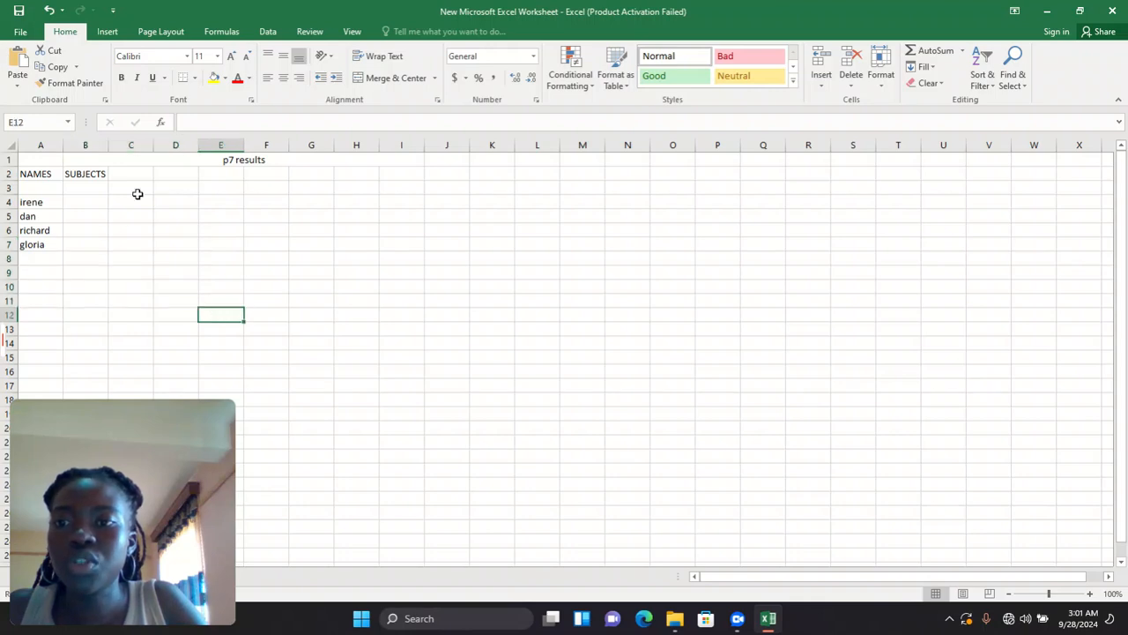
- Enter subject headings maths, sst, english, science and cre/ire in B3 to F3
click(90, 187)
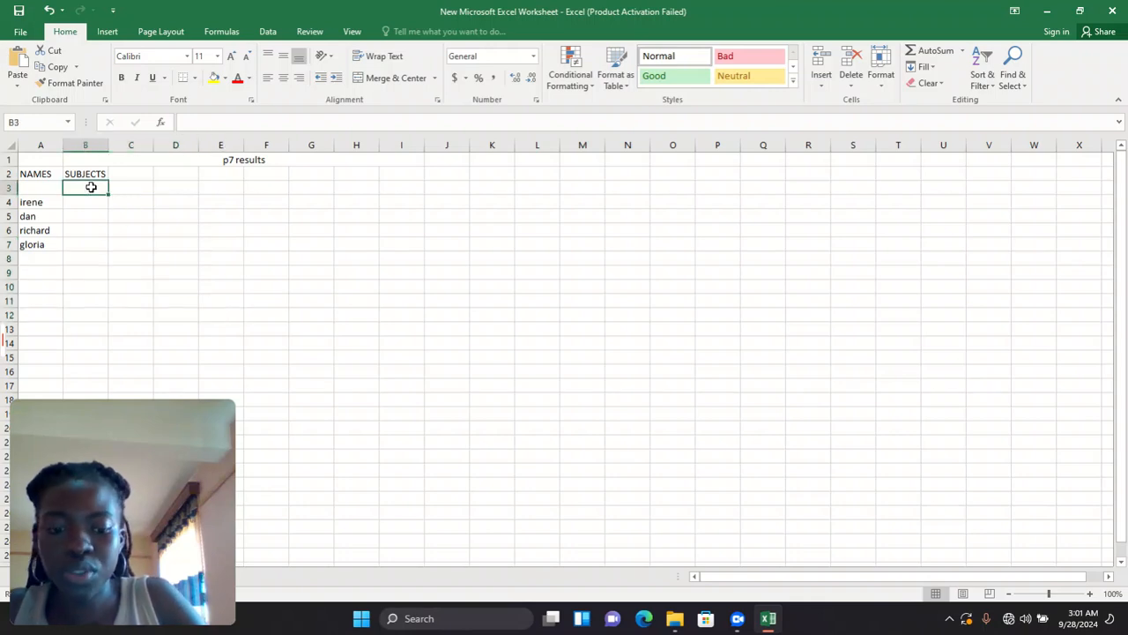
text(maths)
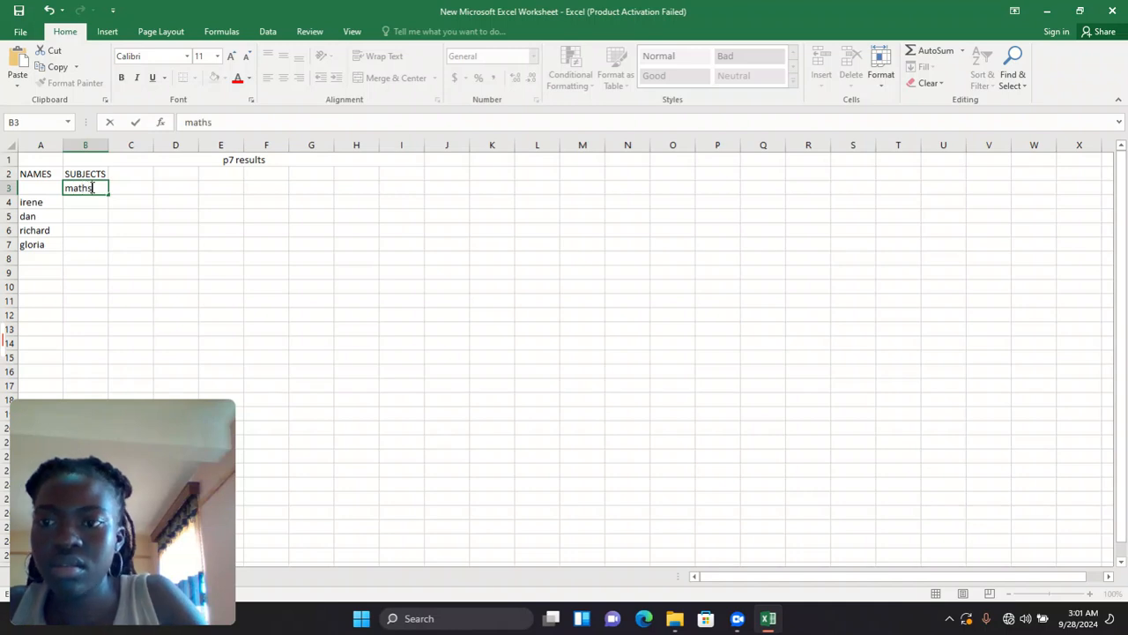
click(140, 188)
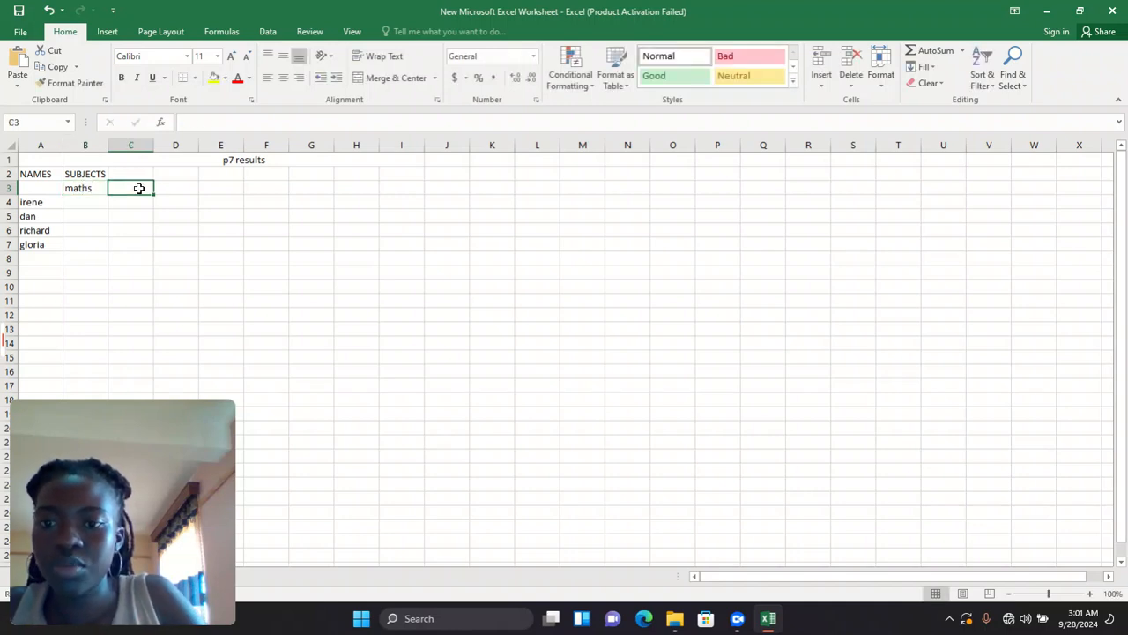
text(sst)
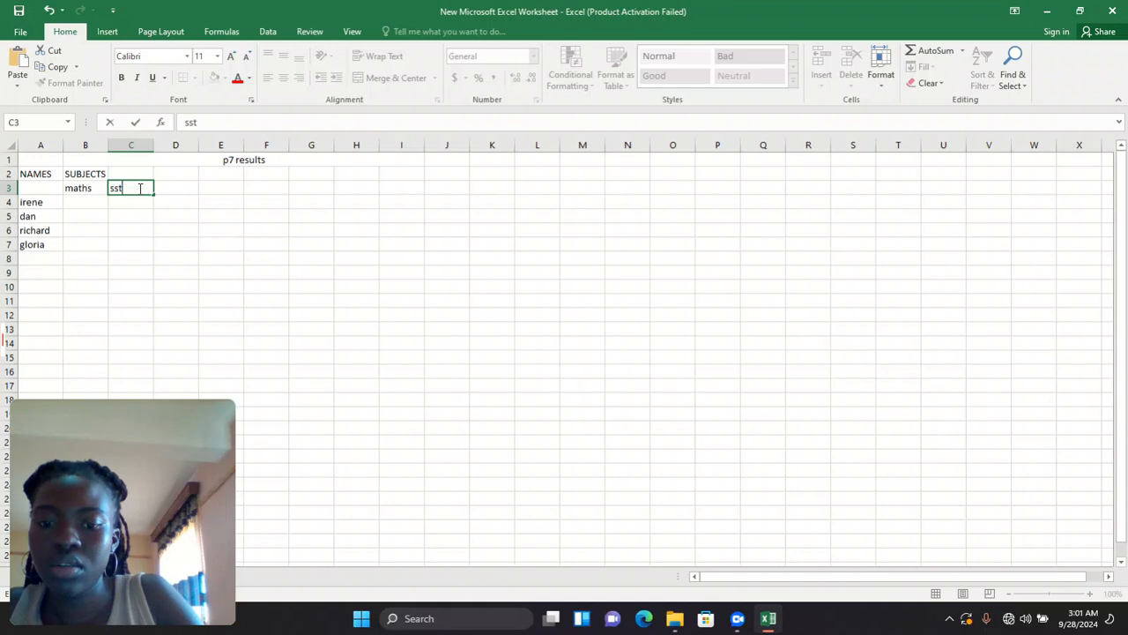
click(161, 187)
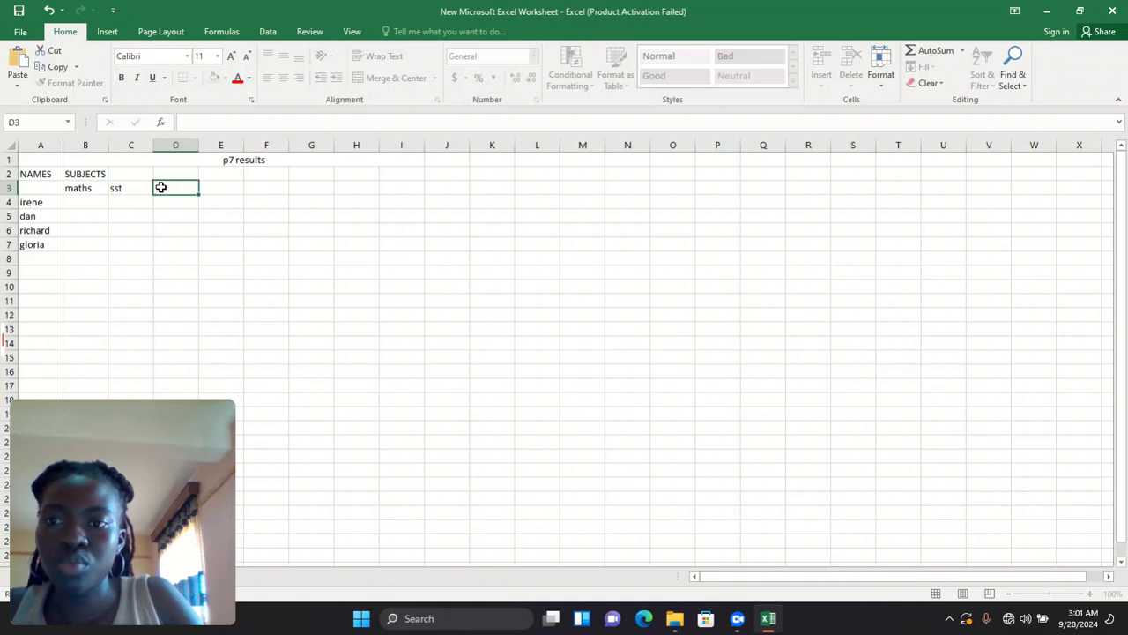
text(english)
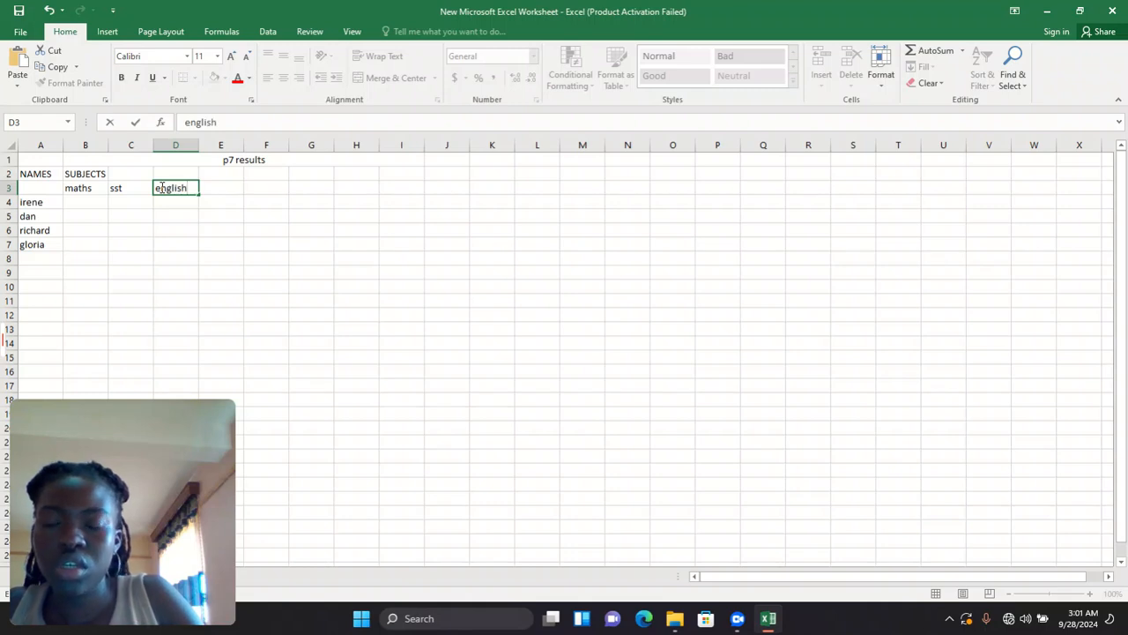
click(218, 186)
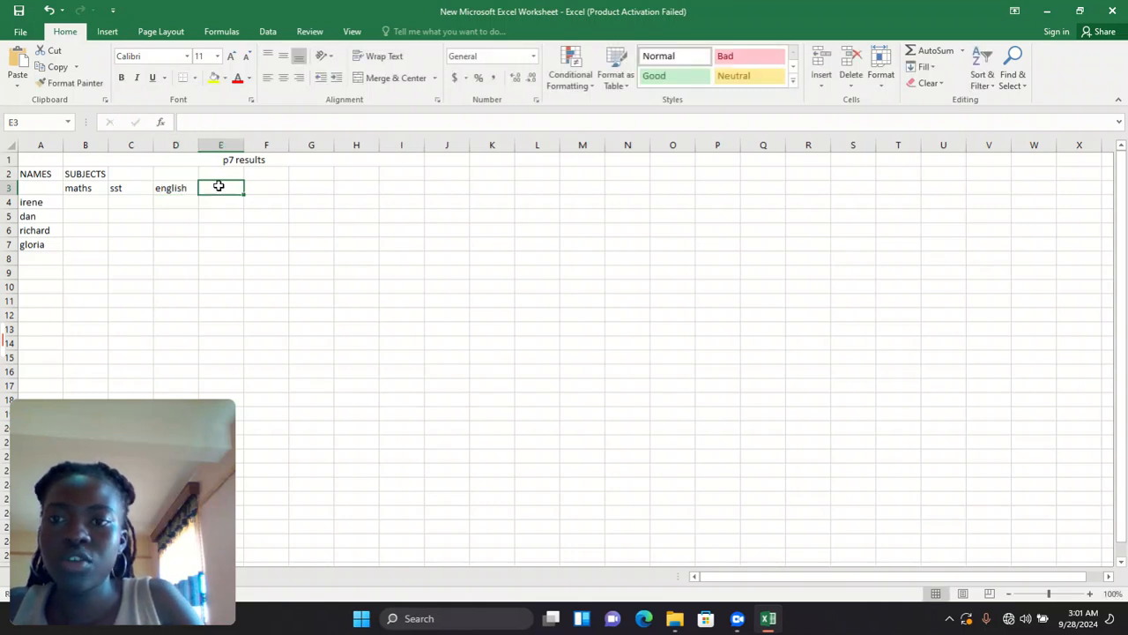
text(scienced)
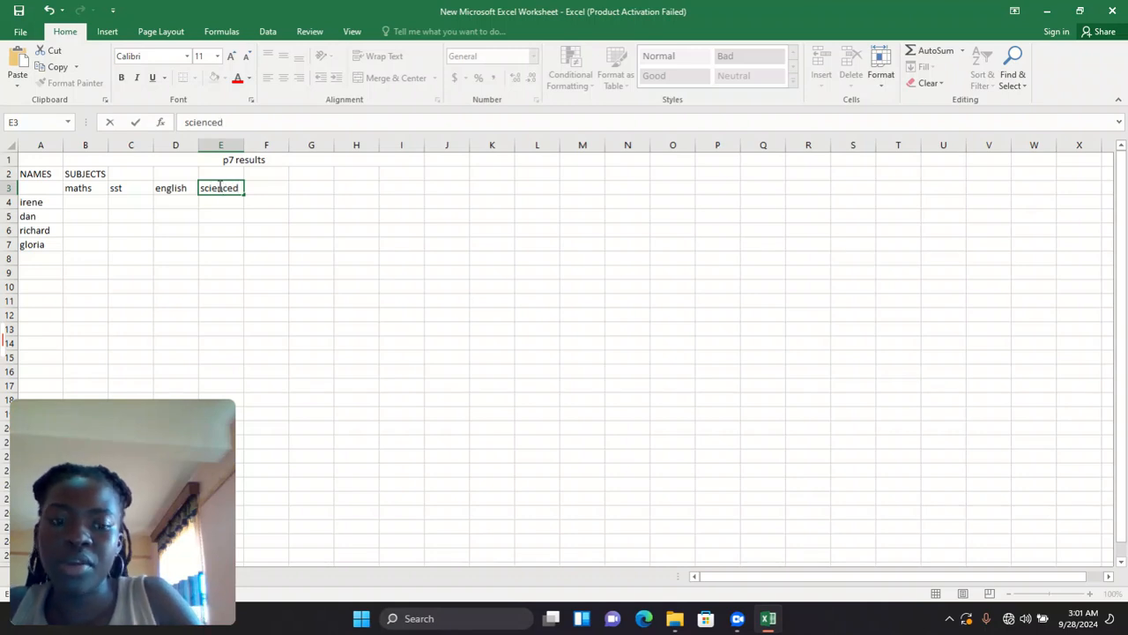
key(BackSpace)
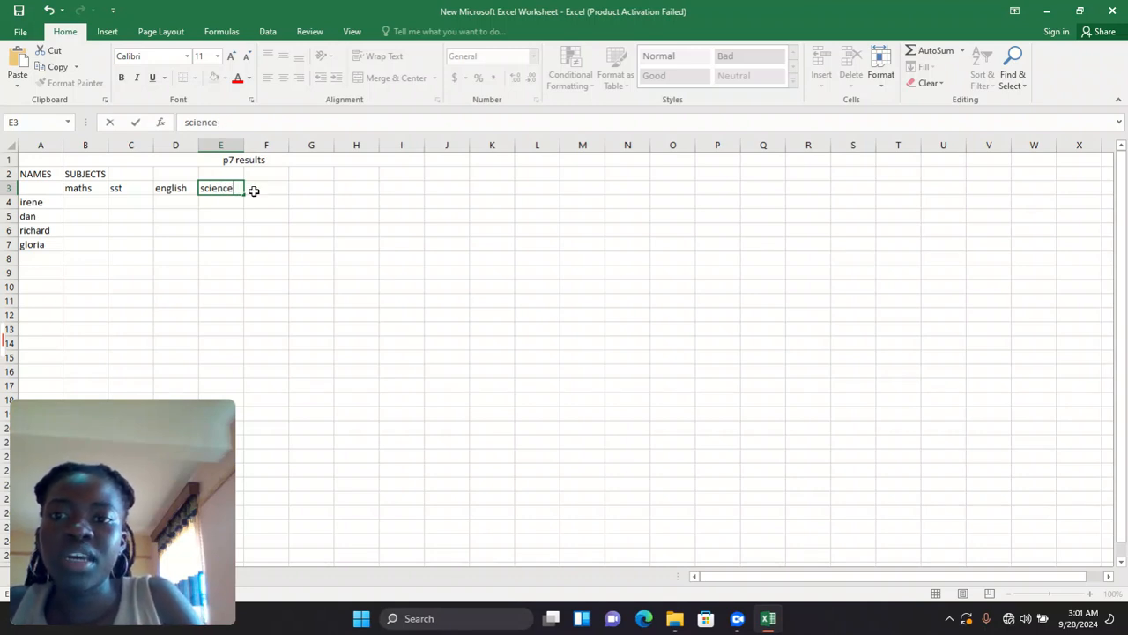
click(262, 188)
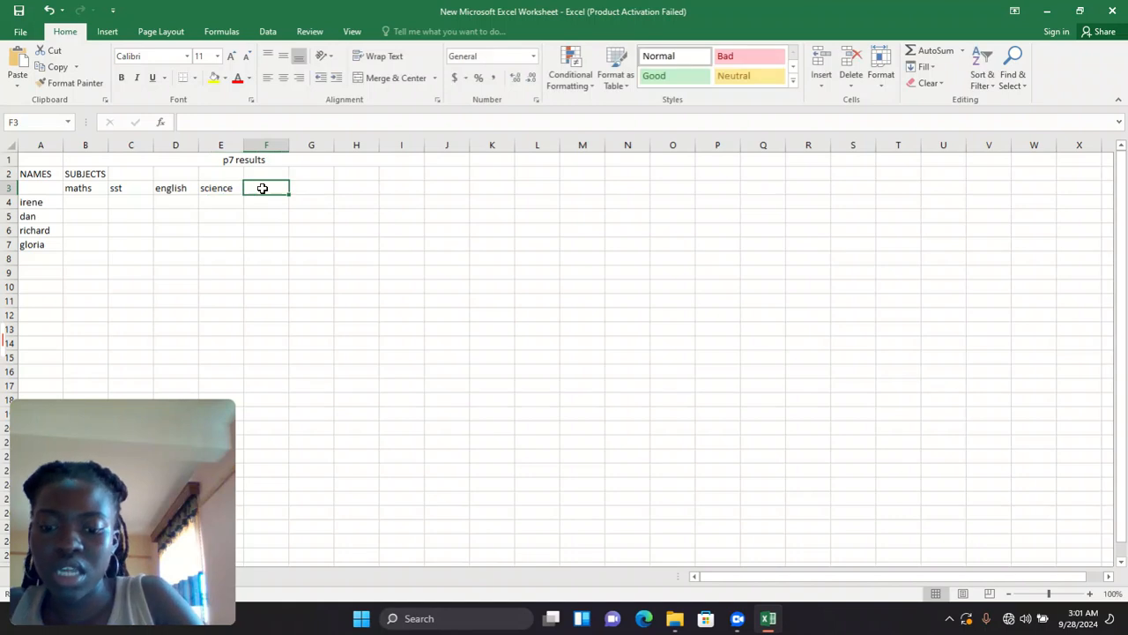
text(cre)
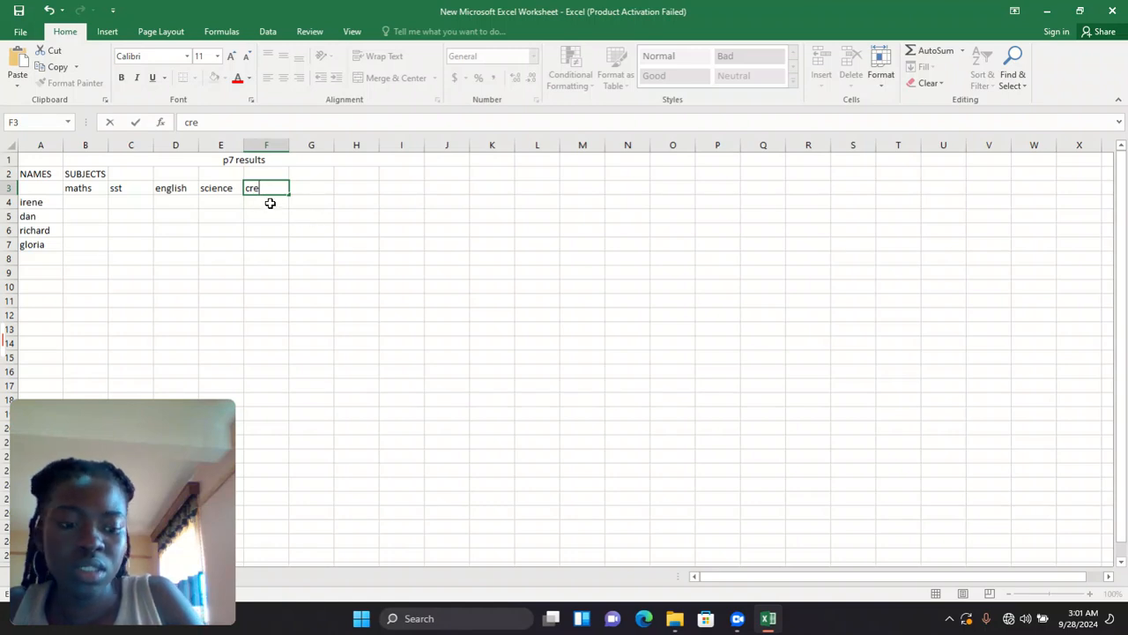
text(/ire)
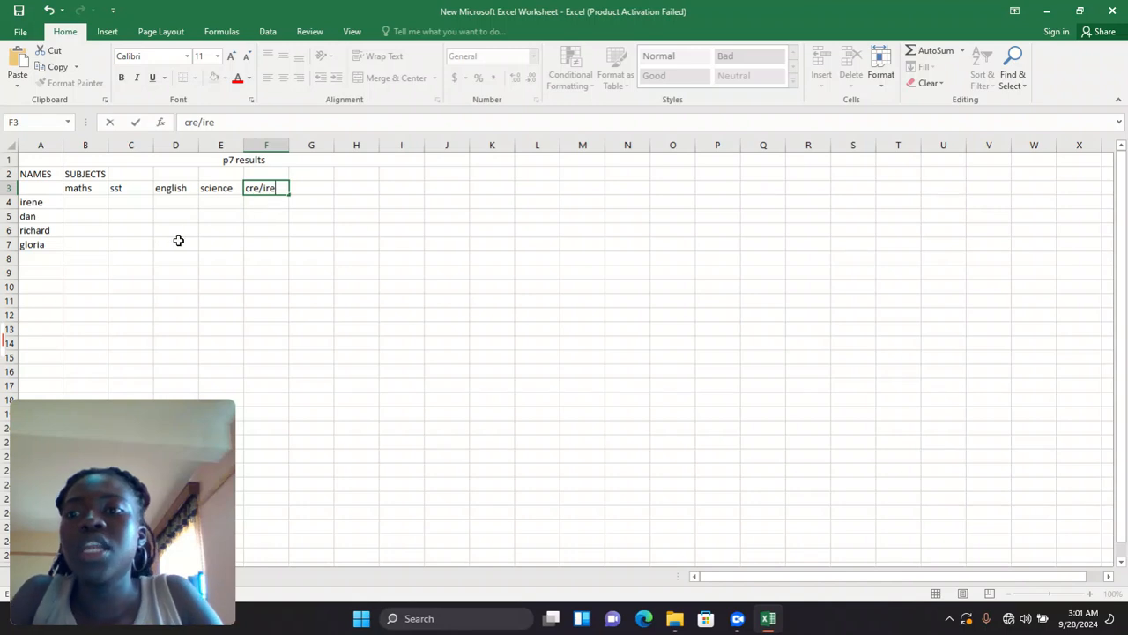
click(98, 203)
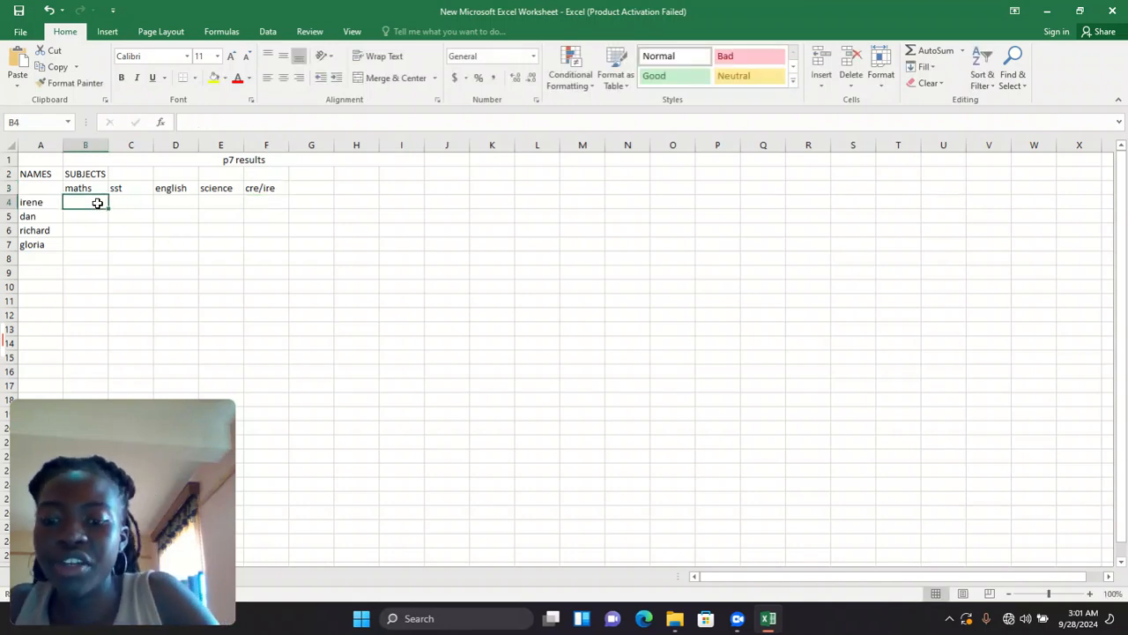
- Enter maths marks 60, 70, 85 and 49 in B4 to B7, fixing the mistyped B5 entry
text(60)
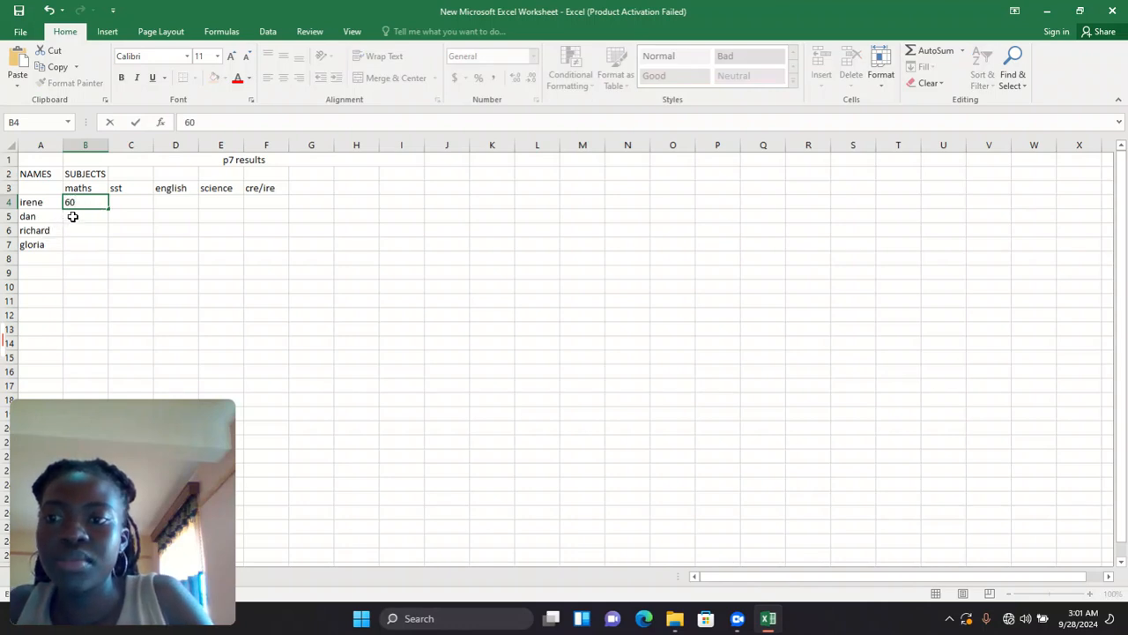
click(72, 216)
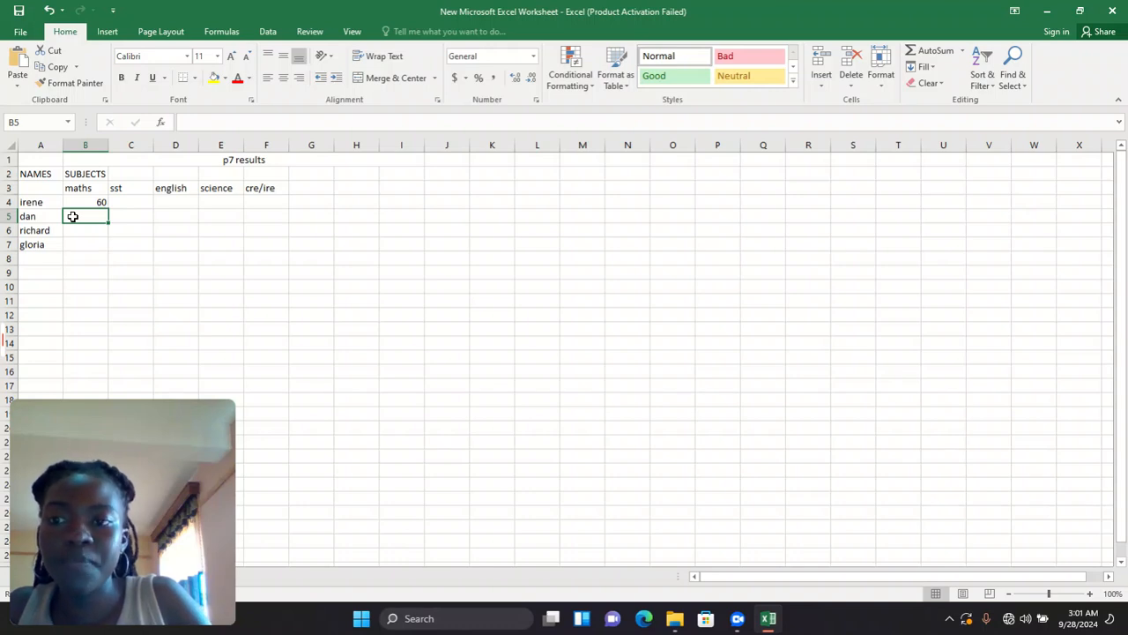
text(70)
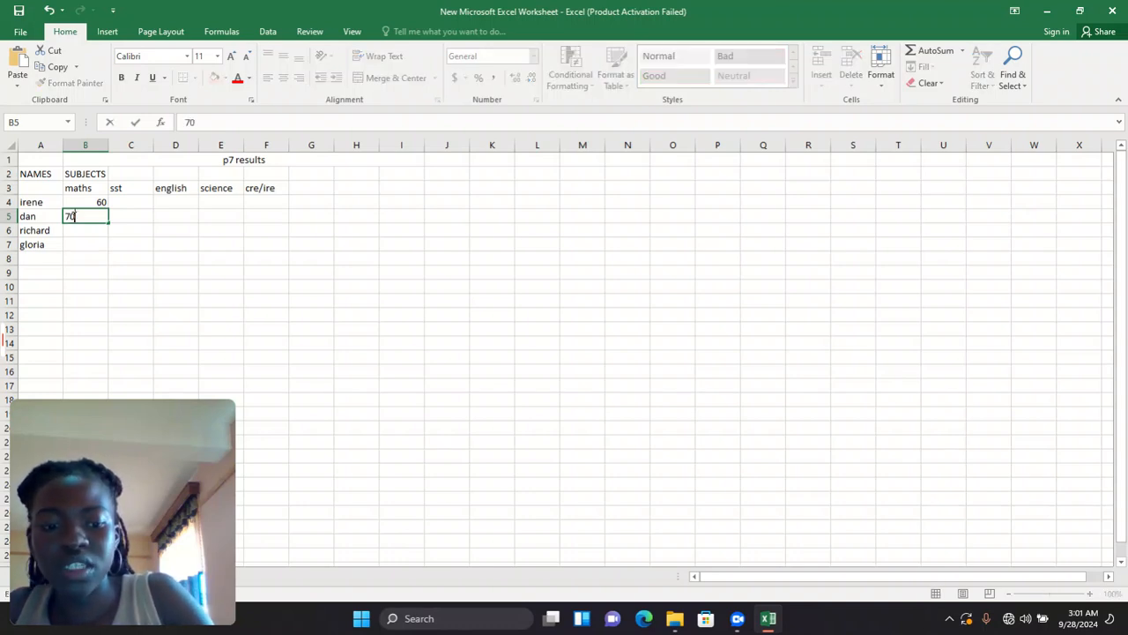
click(84, 221)
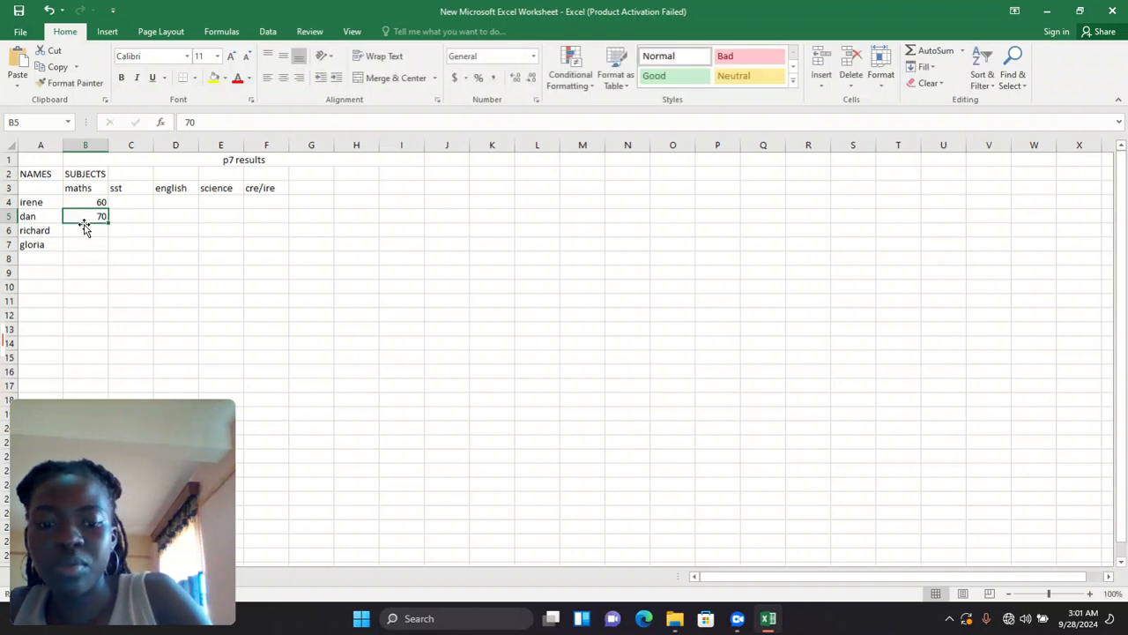
text(85)
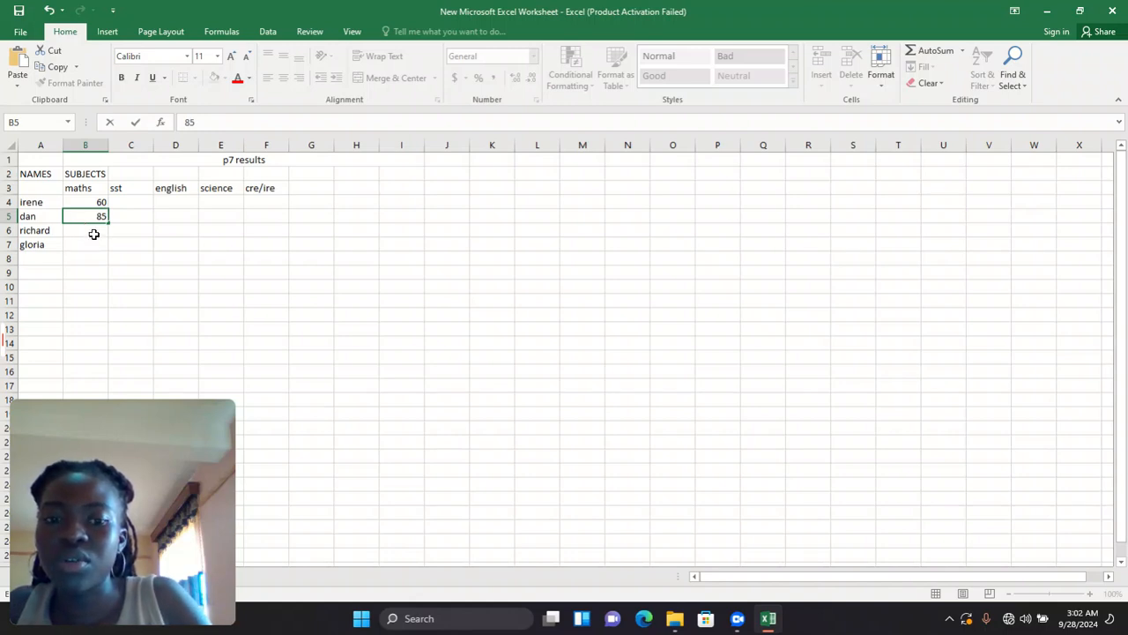
key(BackSpace)
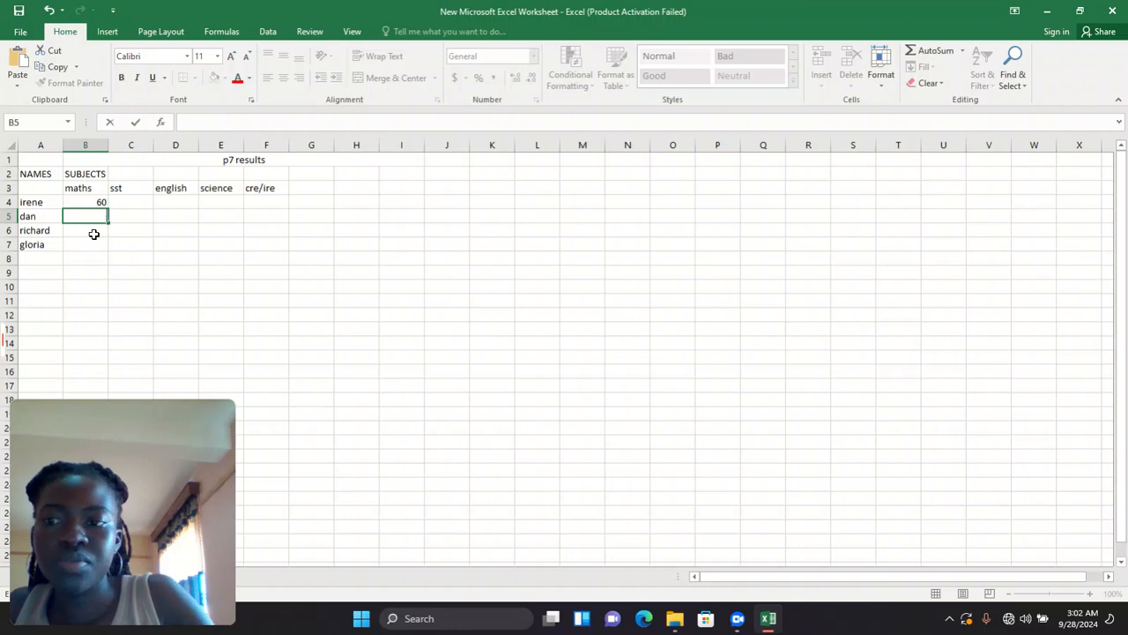
text(70)
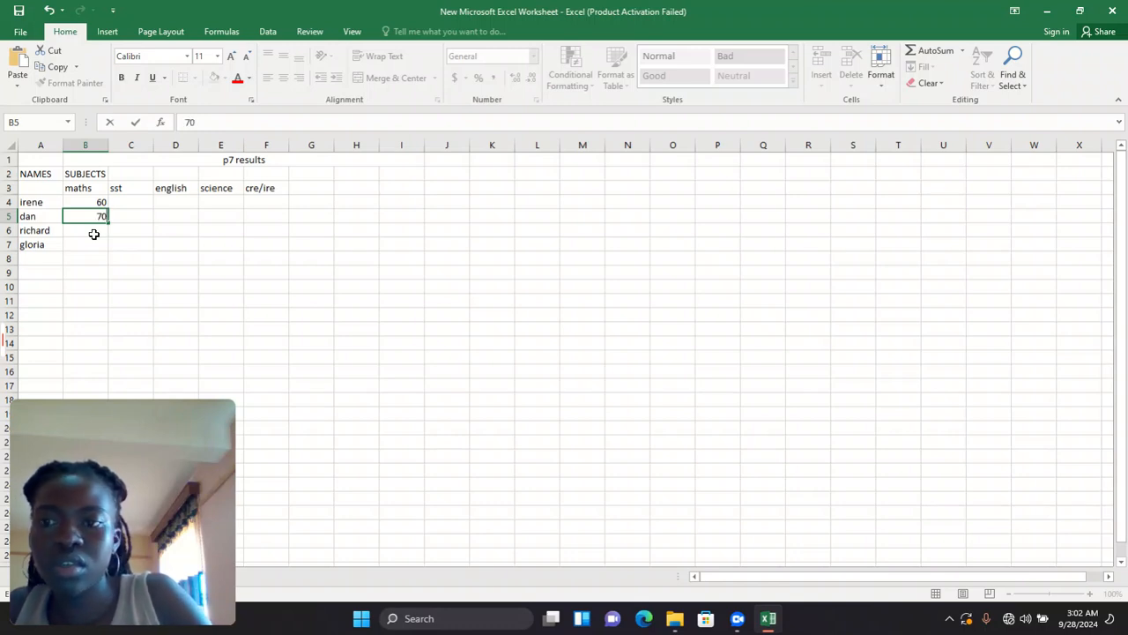
click(94, 234)
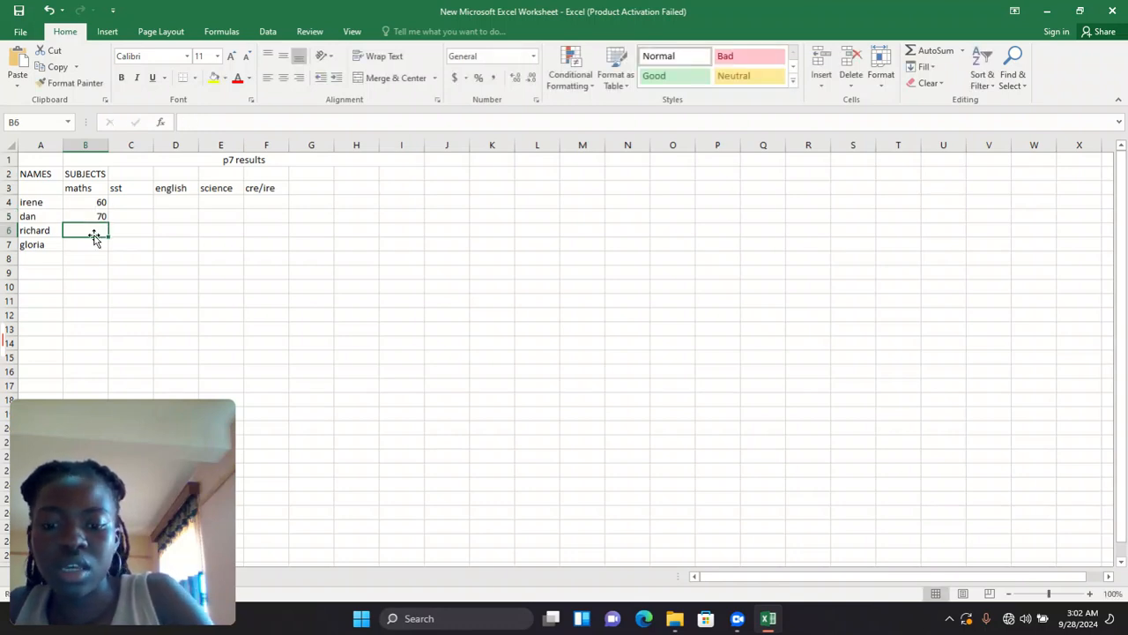
text(85)
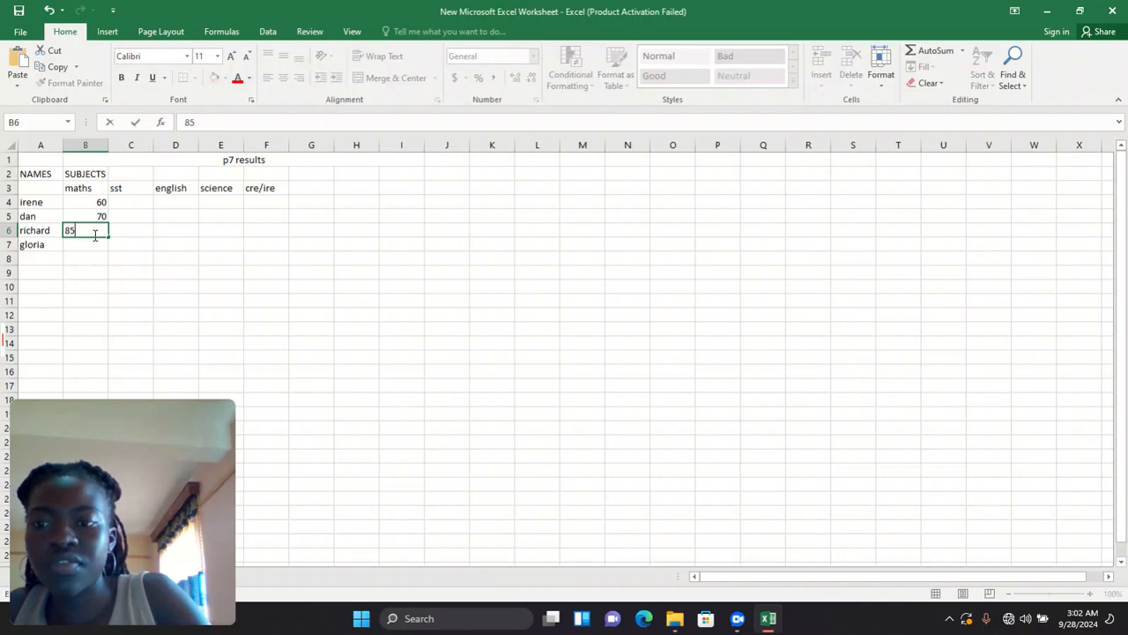
click(95, 256)
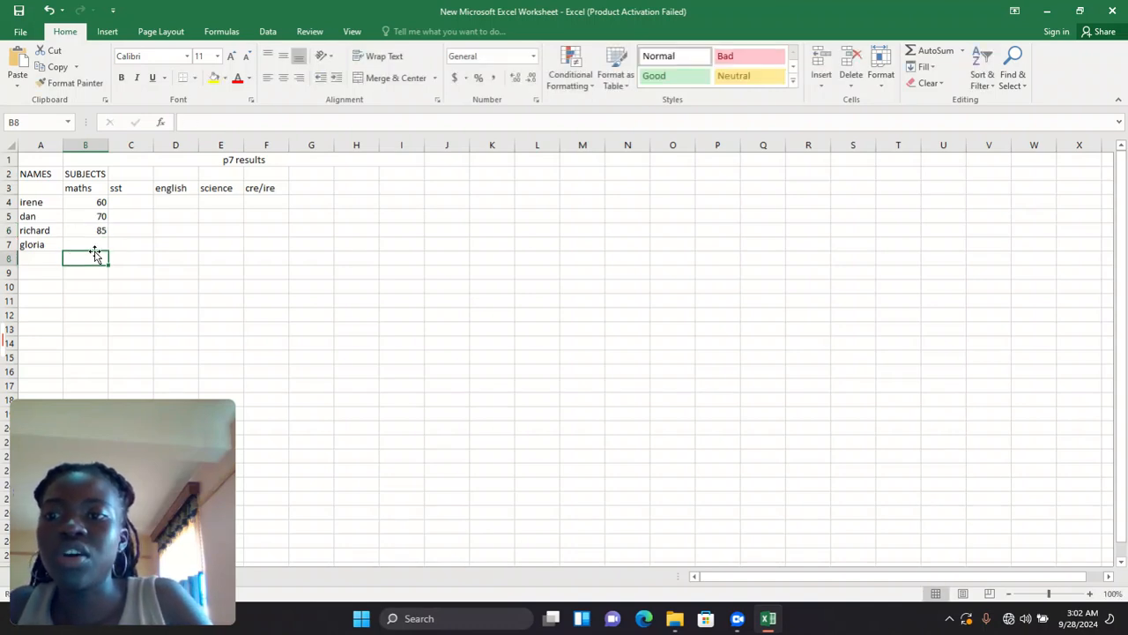
click(98, 240)
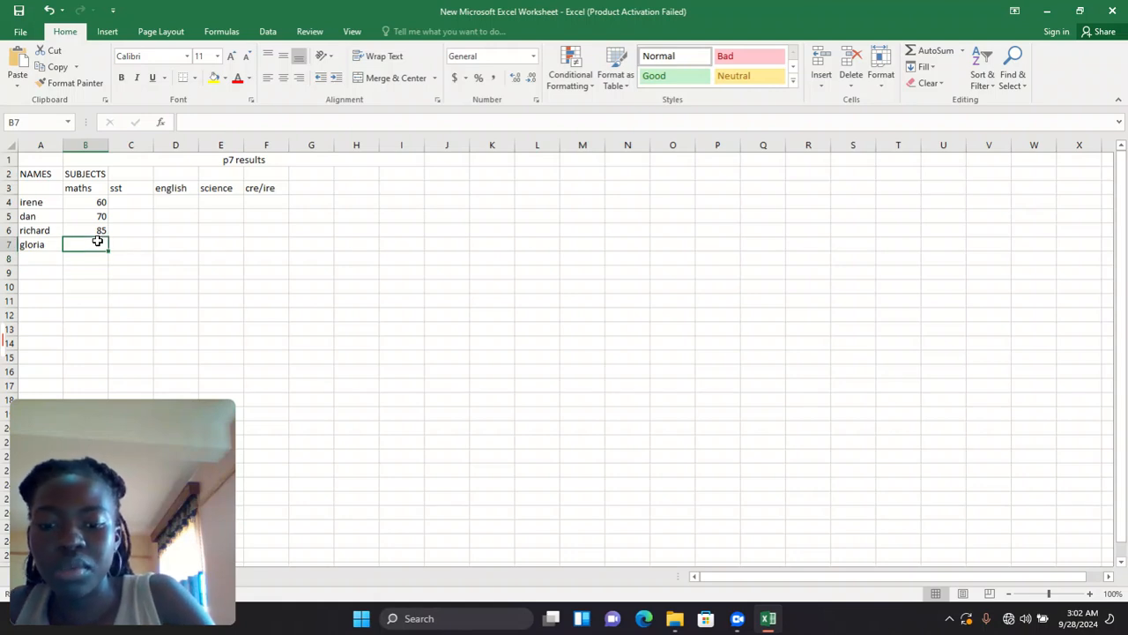
text(49)
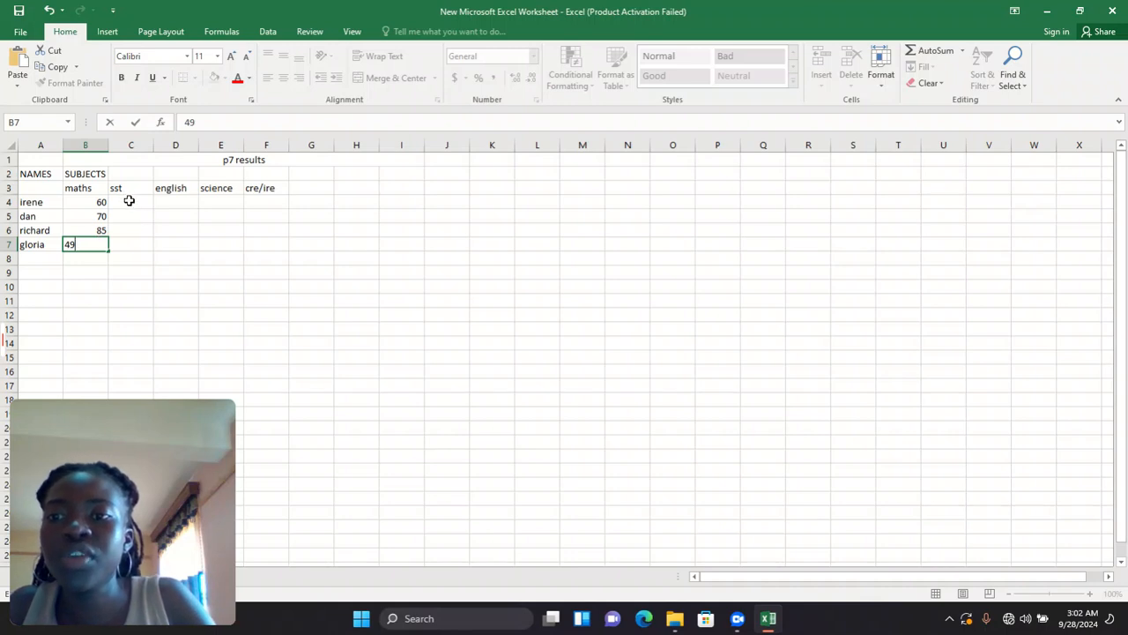
- Enter the sst marks 75, 62, 81 and 90 in C4 to C7
click(129, 201)
text(75)
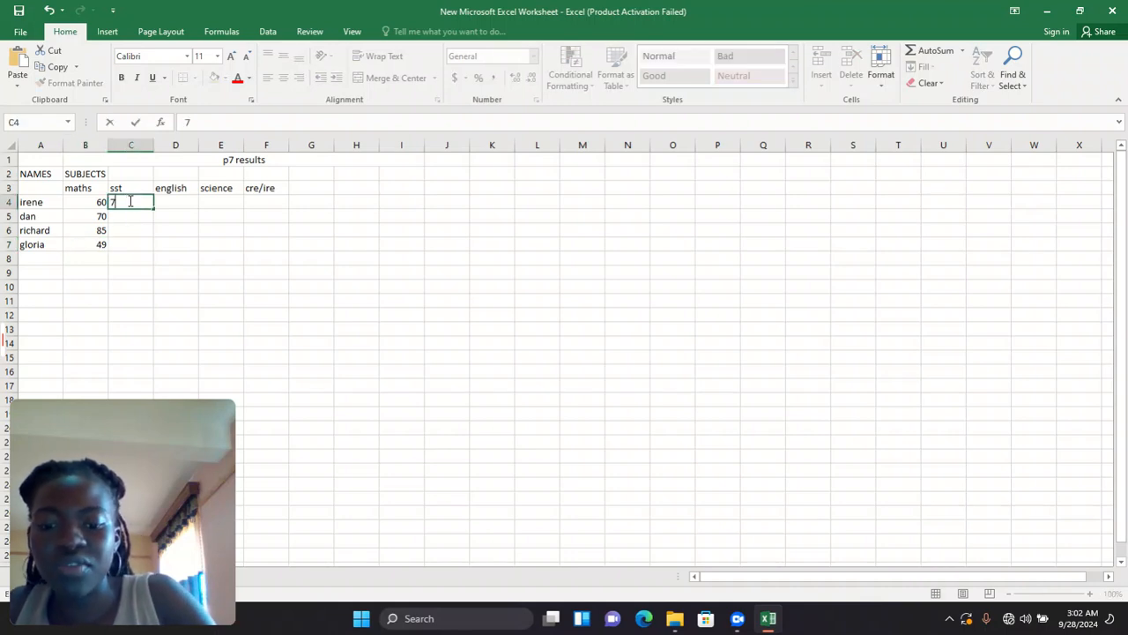
click(134, 222)
text(6)
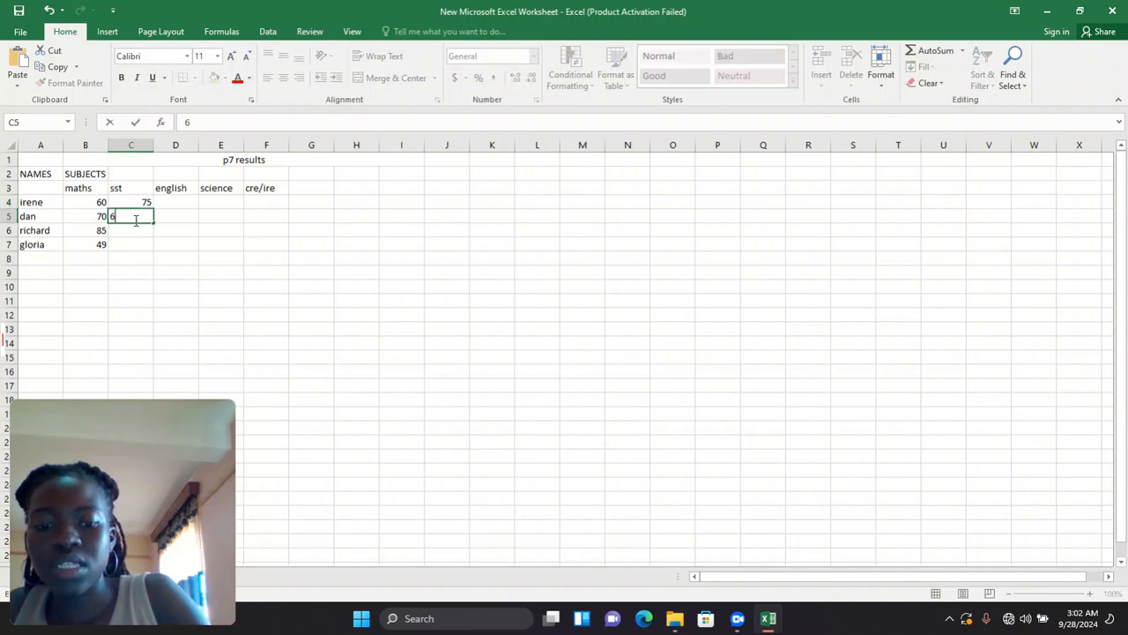
text(2)
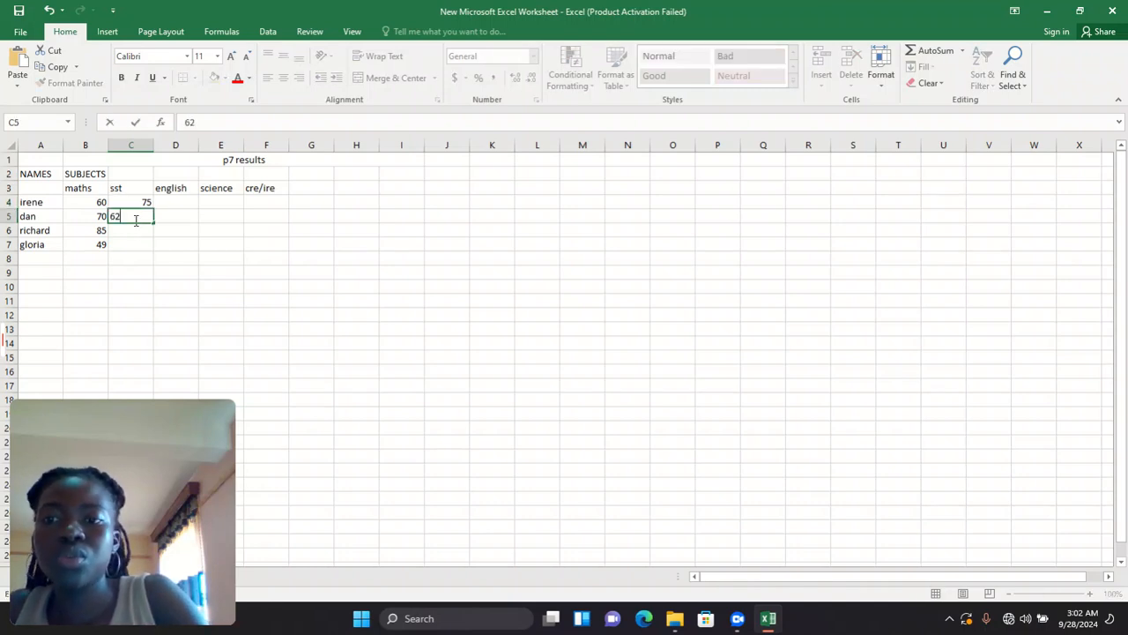
click(136, 229)
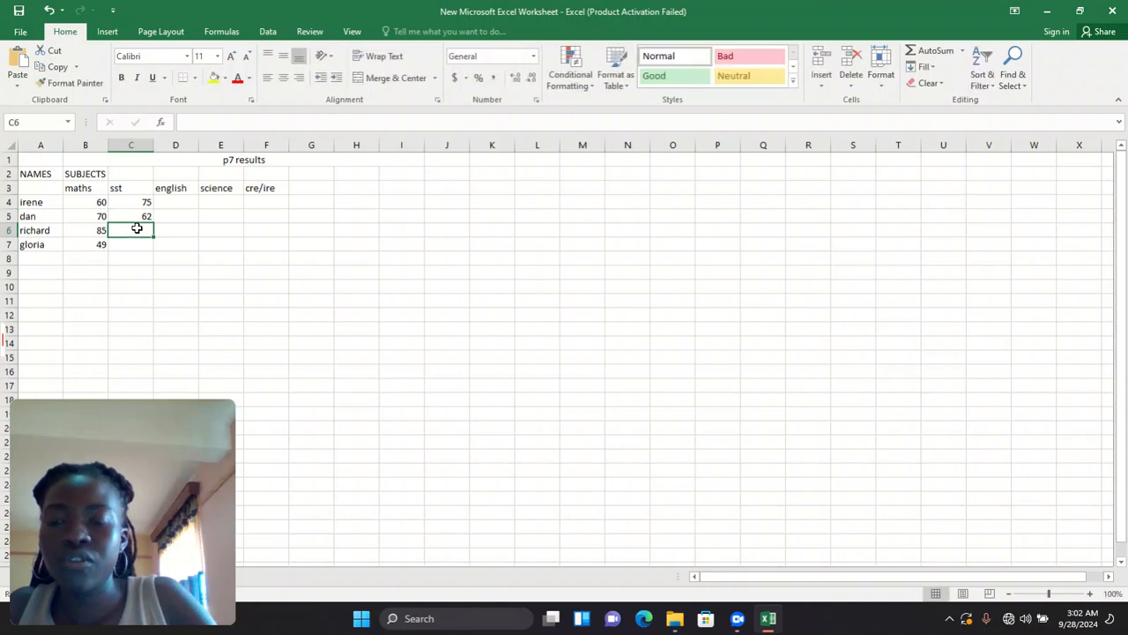
text(81)
click(146, 245)
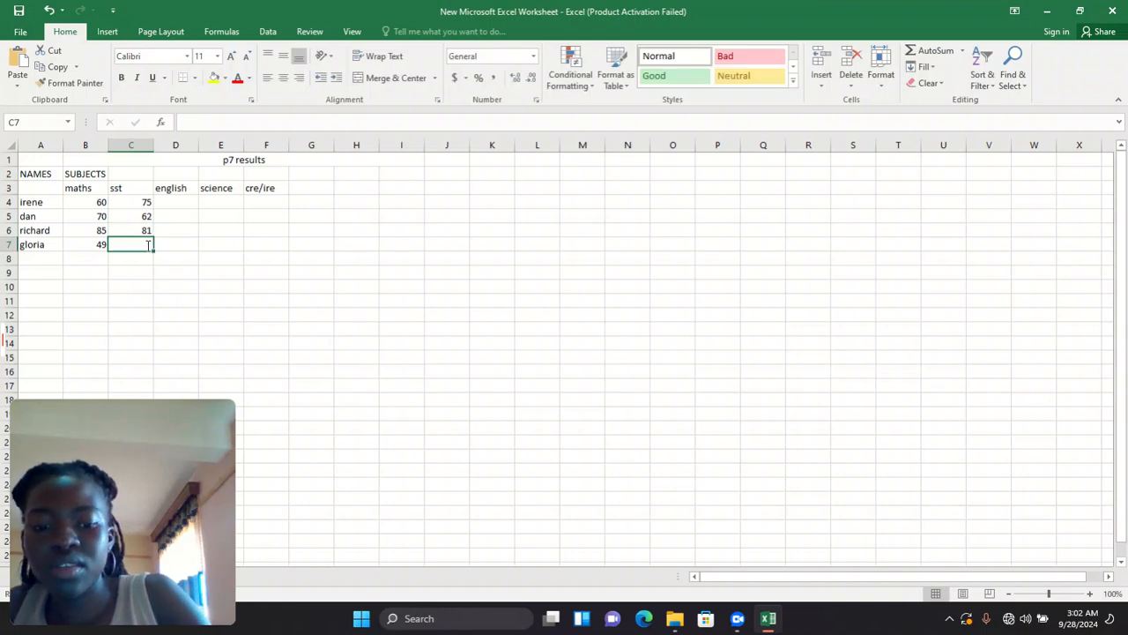
text(90)
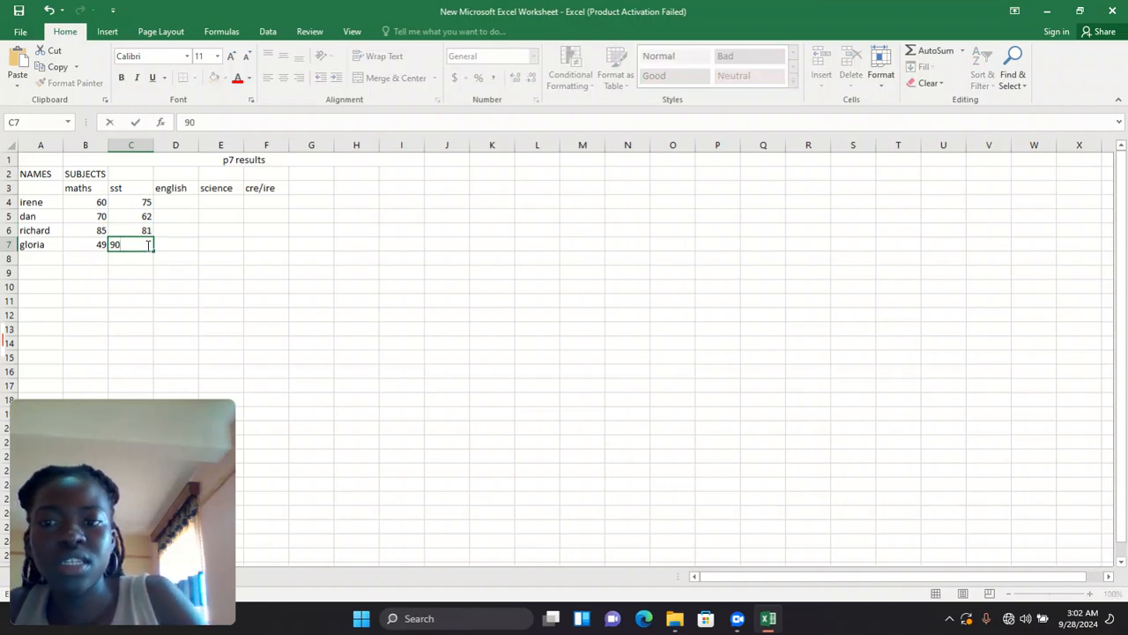
- Enter the english marks 55, 25, 71 and 87 in D4 to D7
click(172, 200)
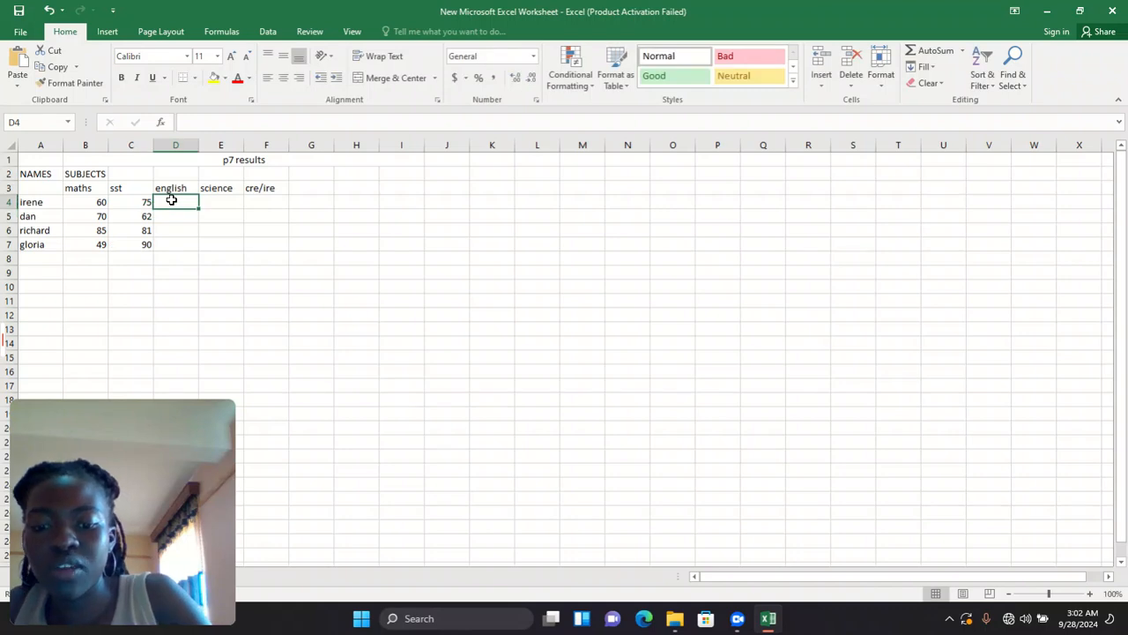
text(55)
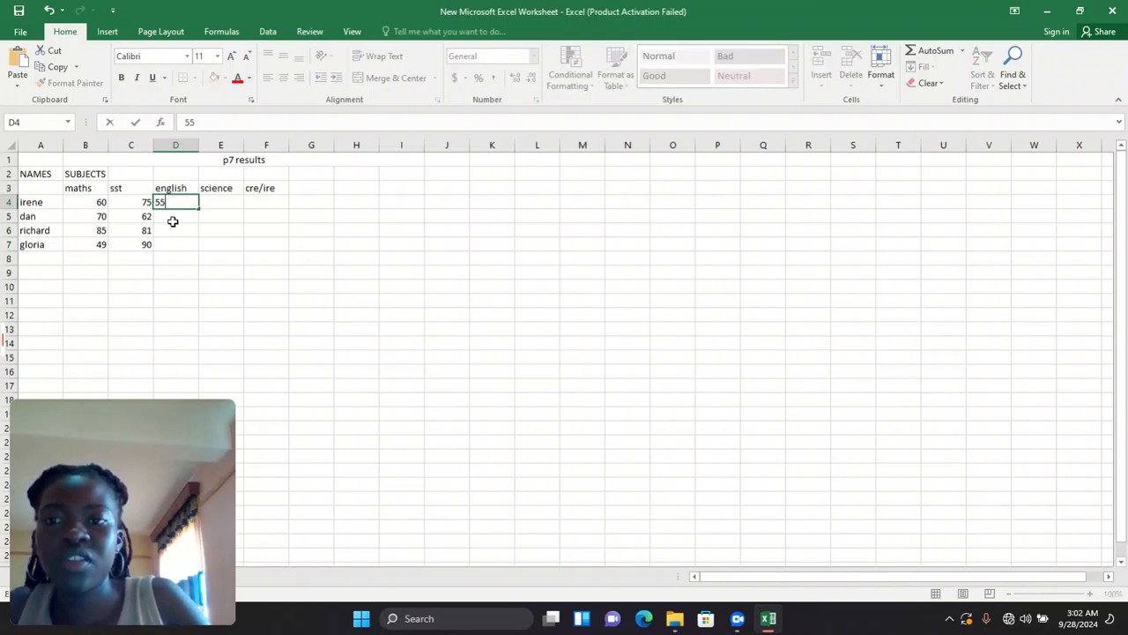
click(173, 221)
text(25)
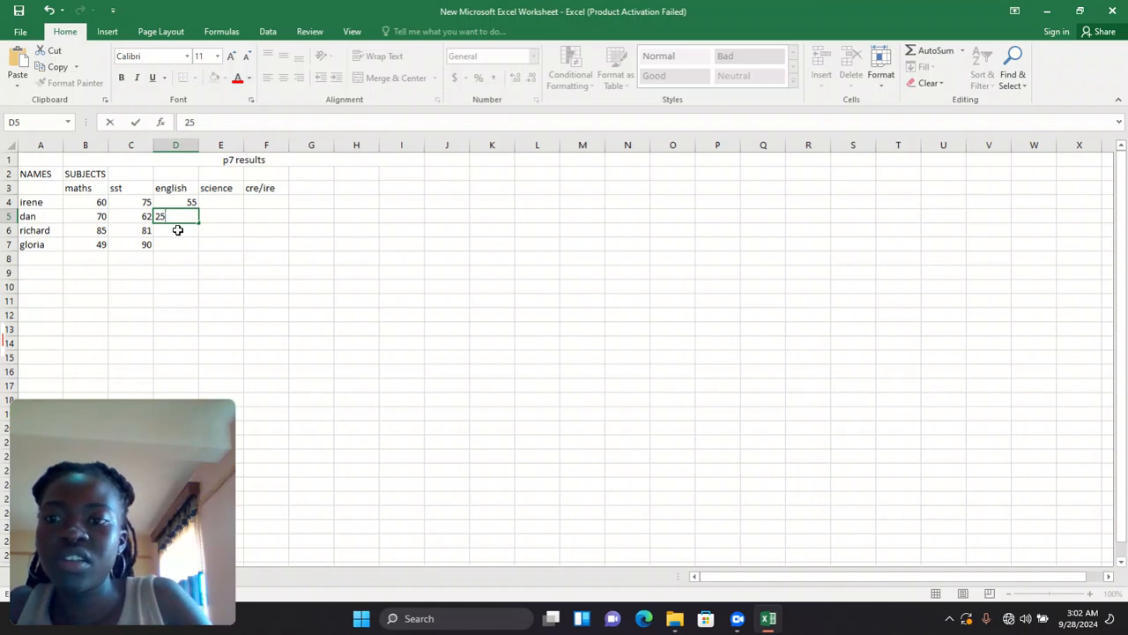
click(178, 230)
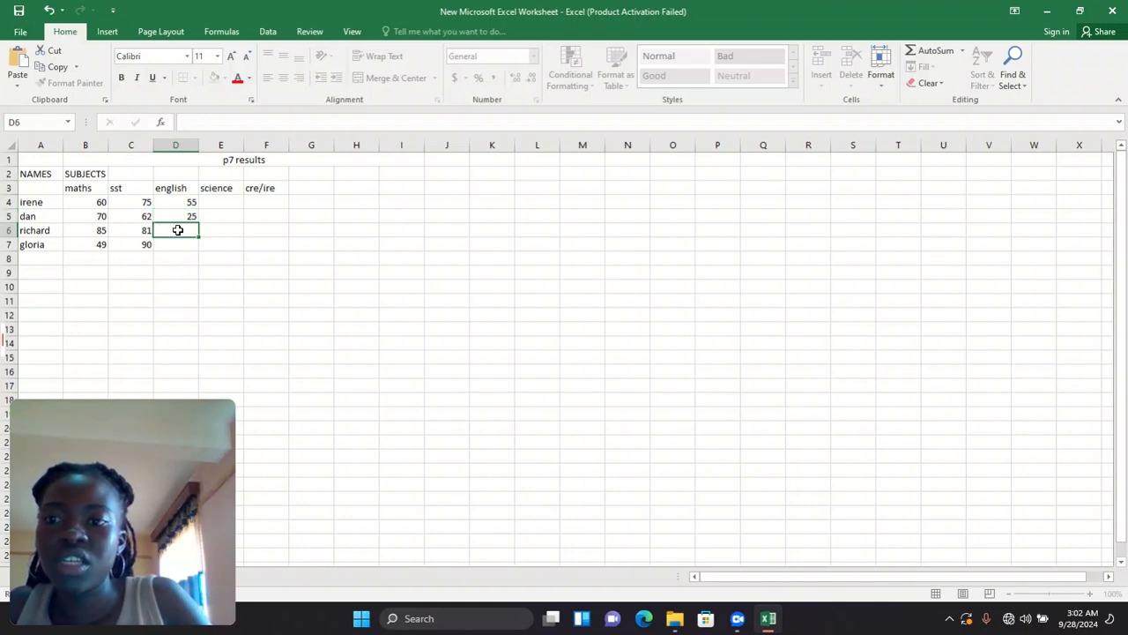
text(71)
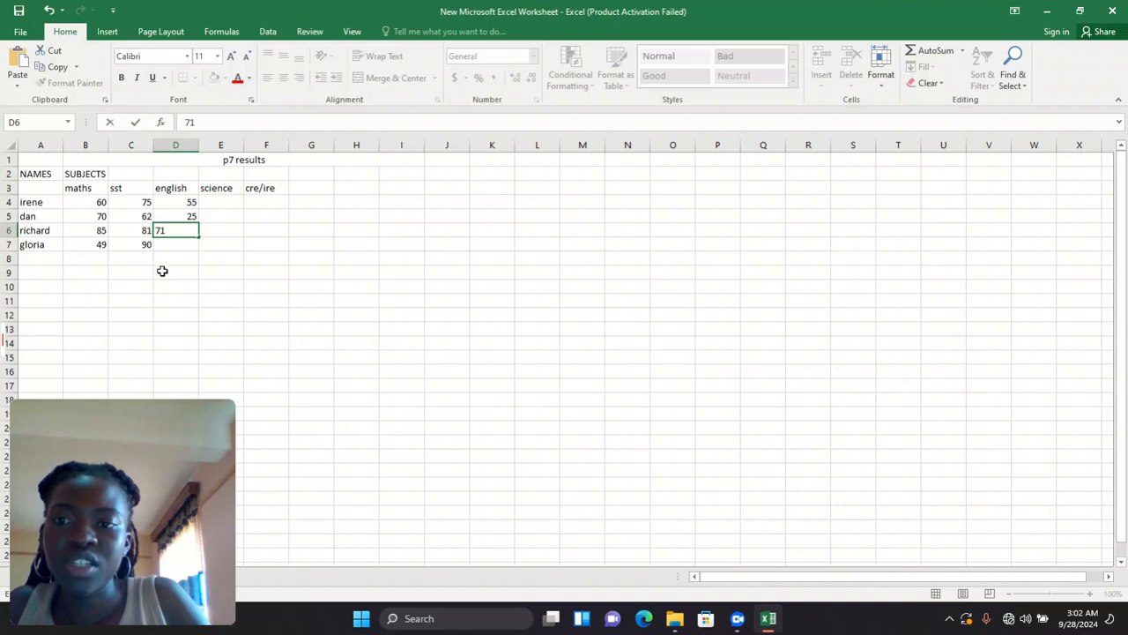
click(171, 250)
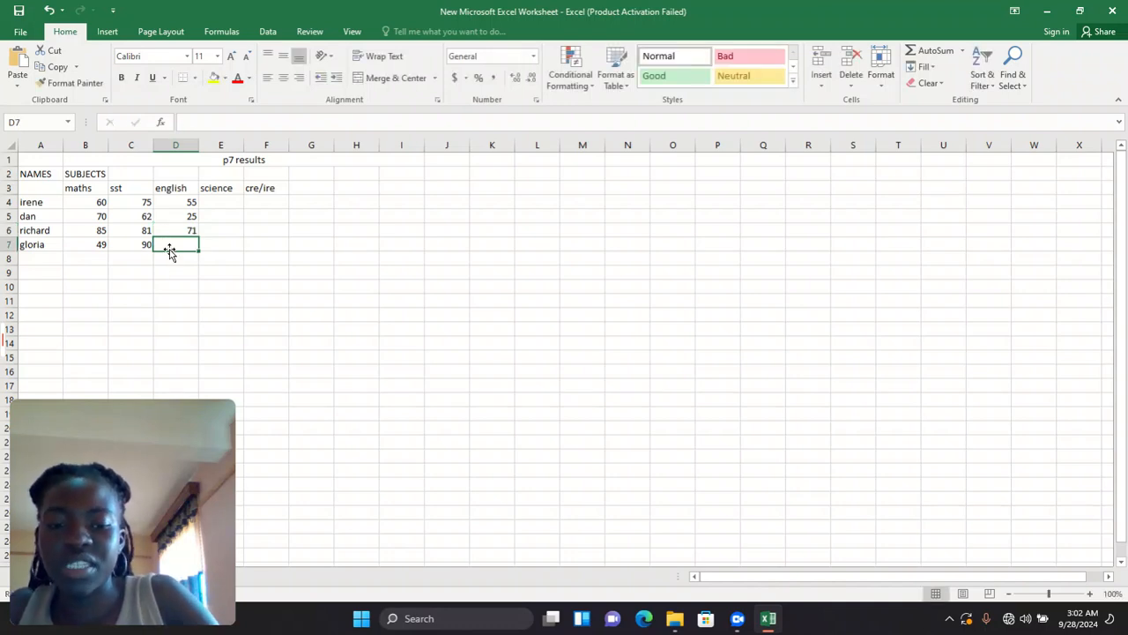
text(87)
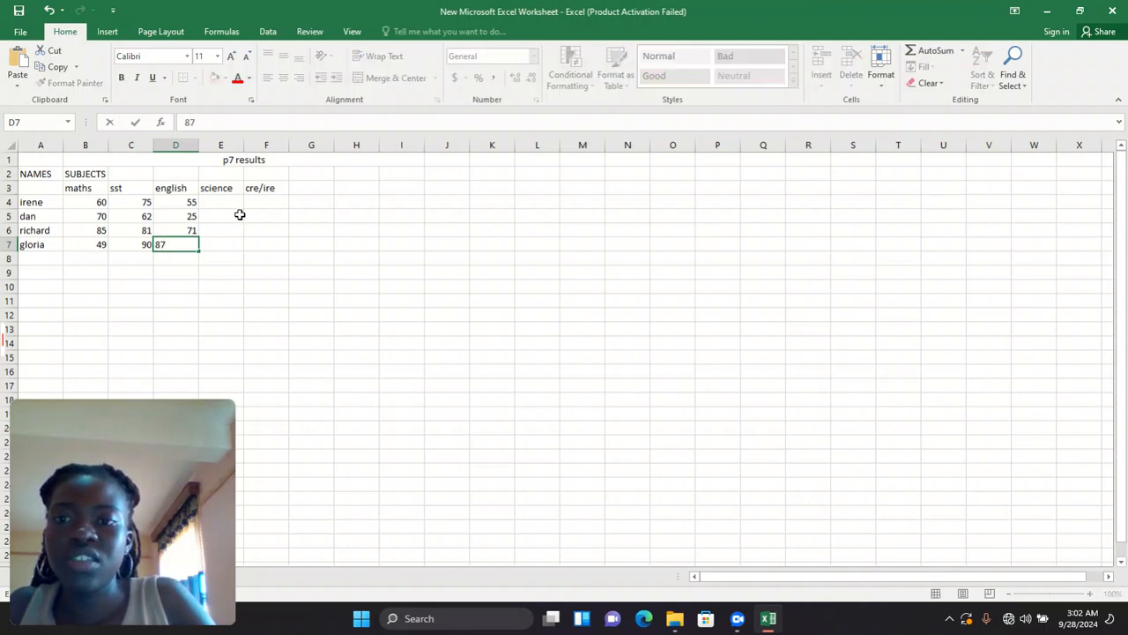
- Change gloria's maths mark in B7 from 49 to 90
click(101, 242)
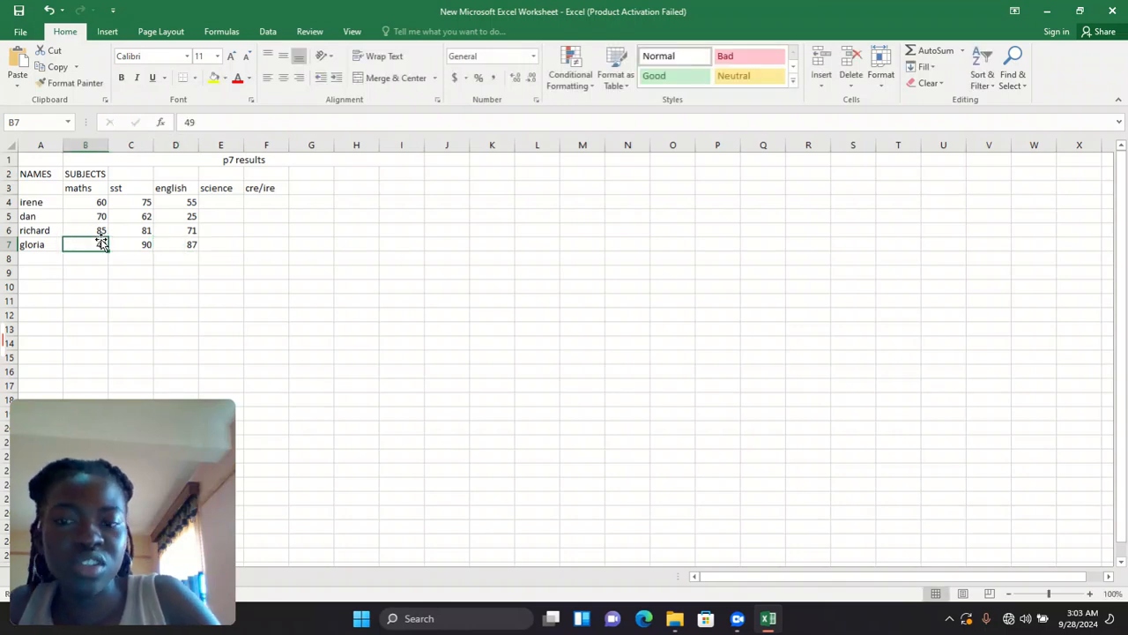
key(BackSpace)
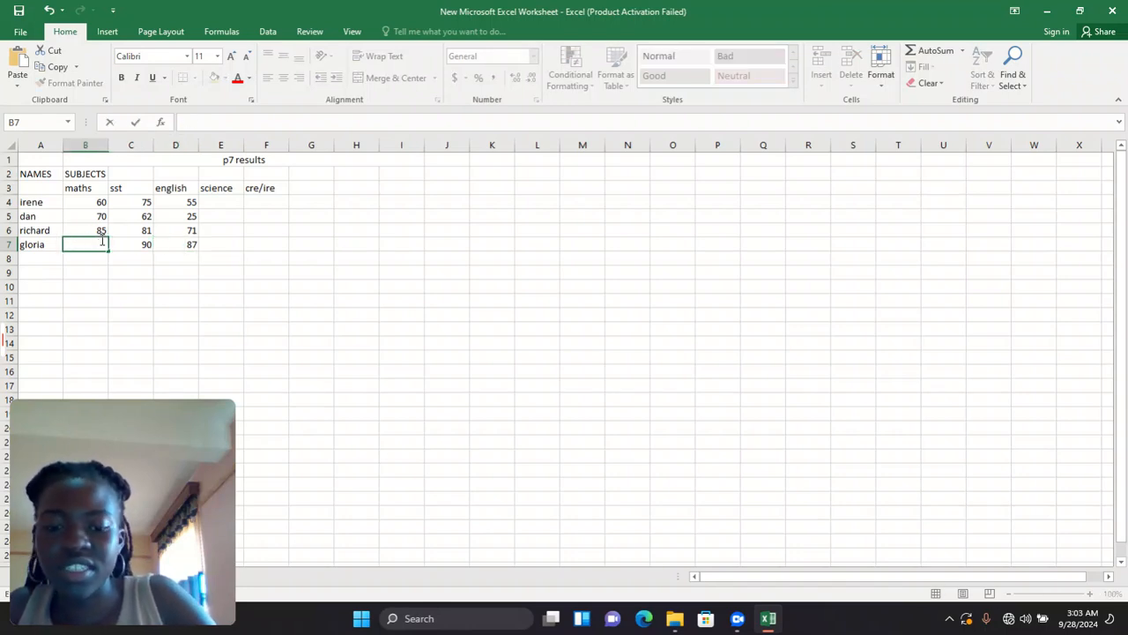
text(90)
key(ctrl+Return)
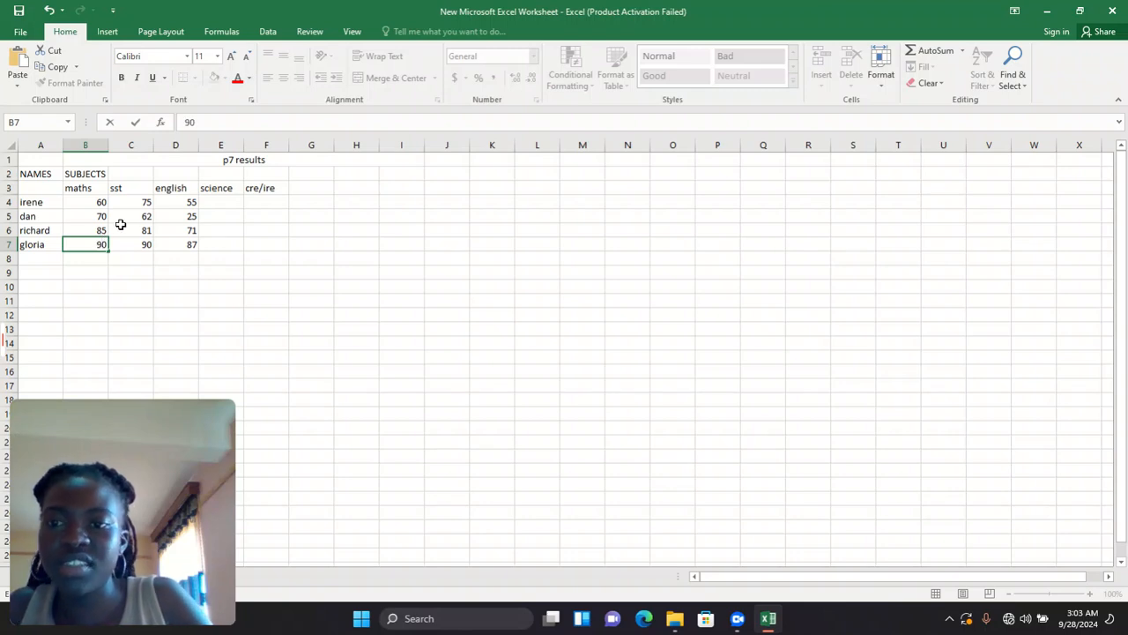
- Enter the science marks 67, 89, 45 and 76 down E4:E7
click(213, 201)
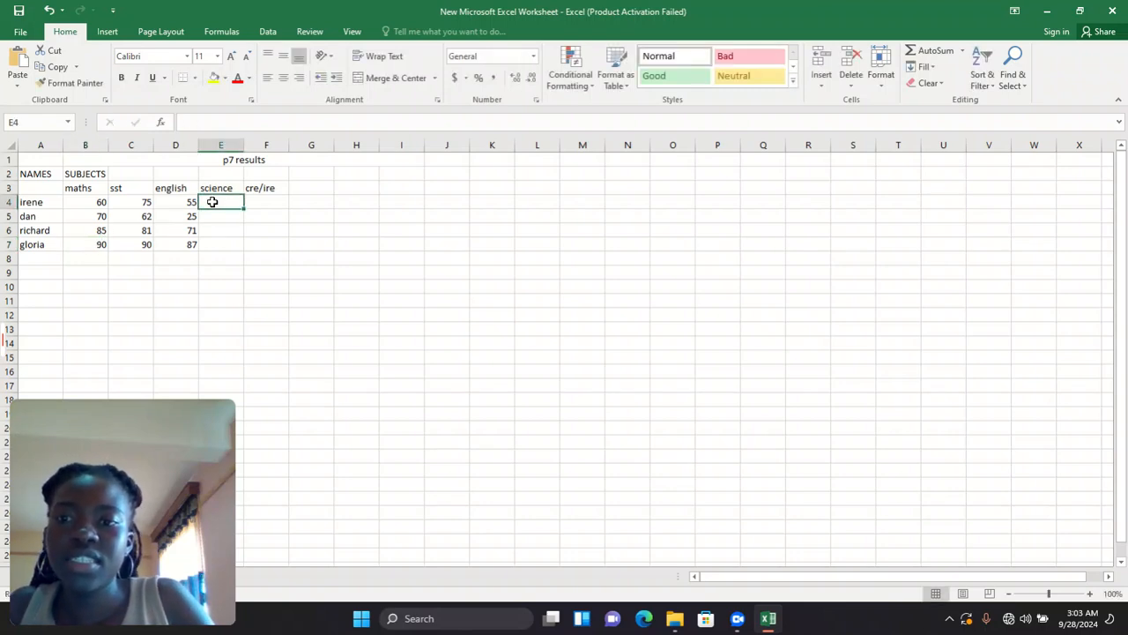
text(67)
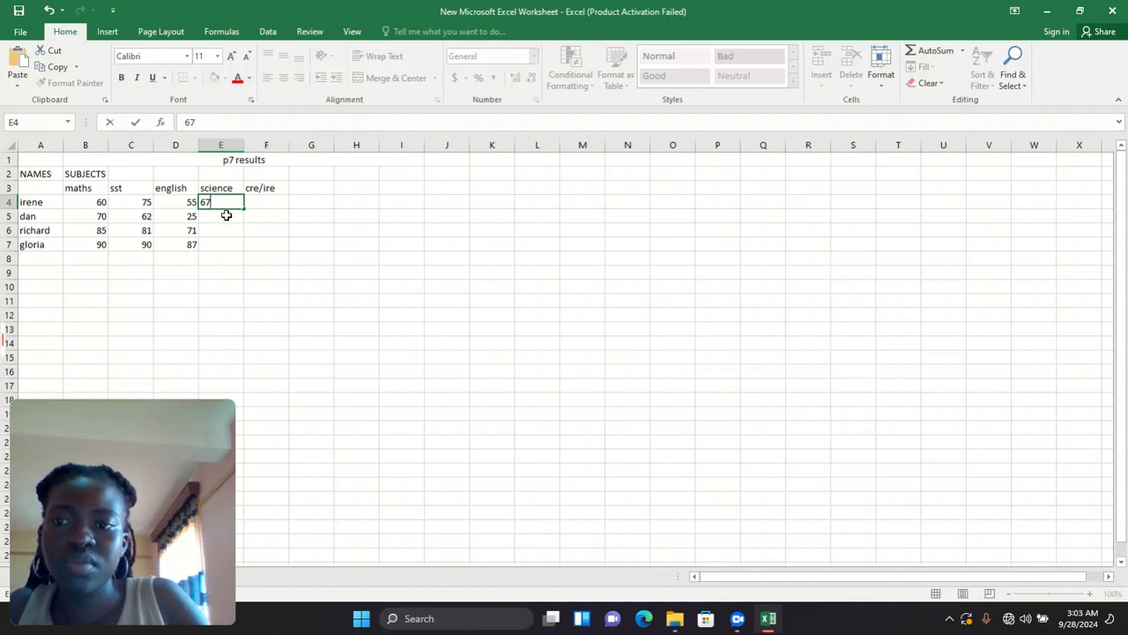
click(227, 215)
text(89)
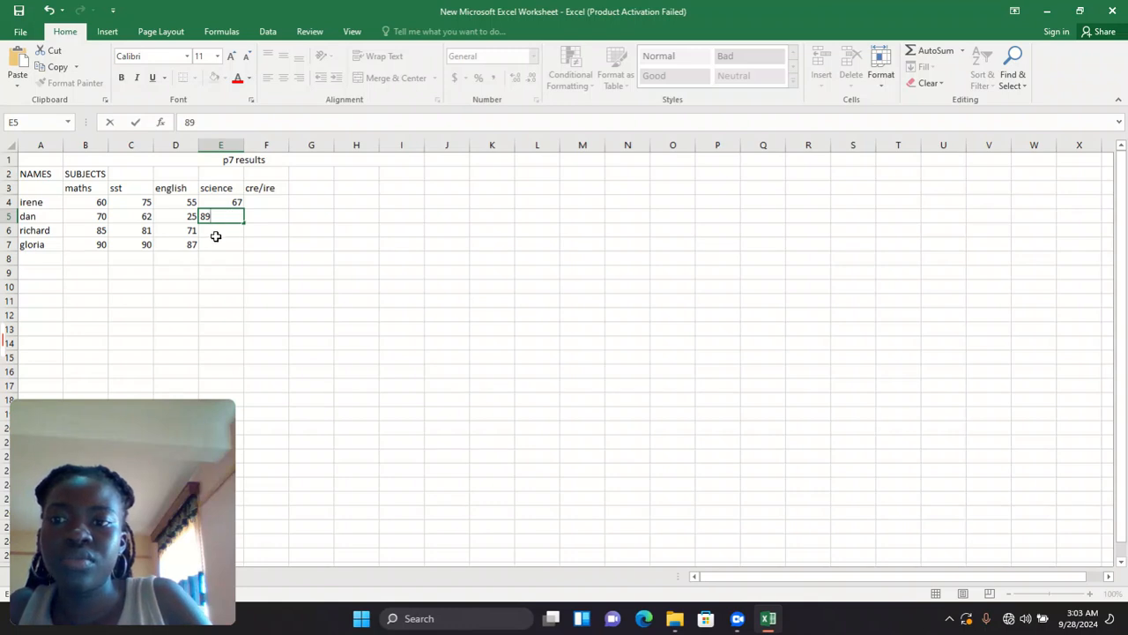
click(215, 233)
text(45)
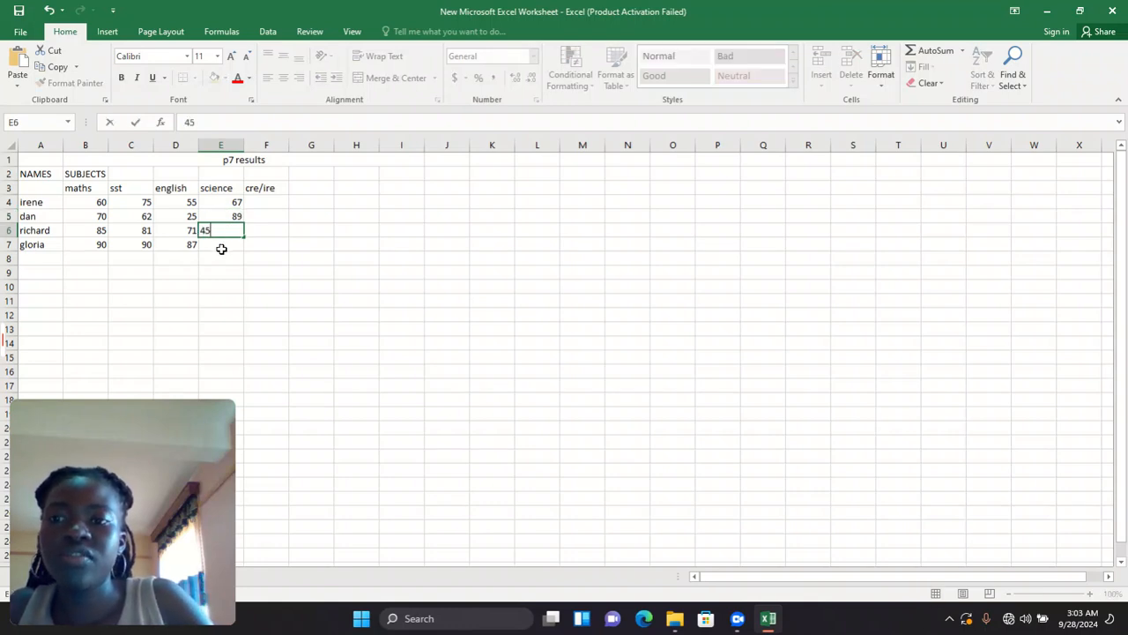
click(221, 249)
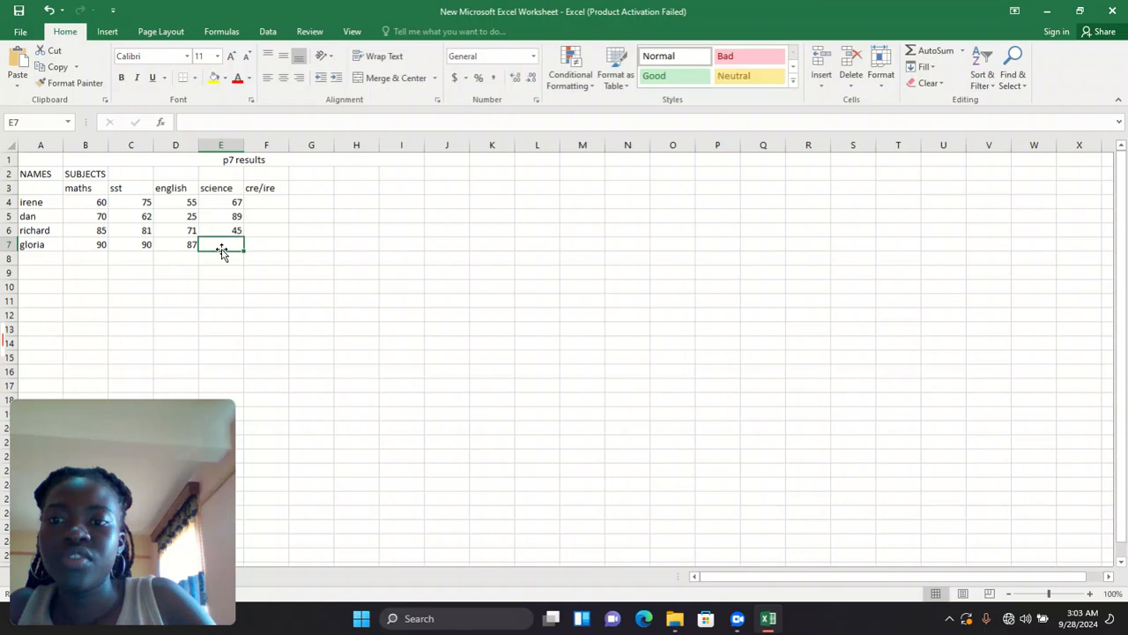
text(76)
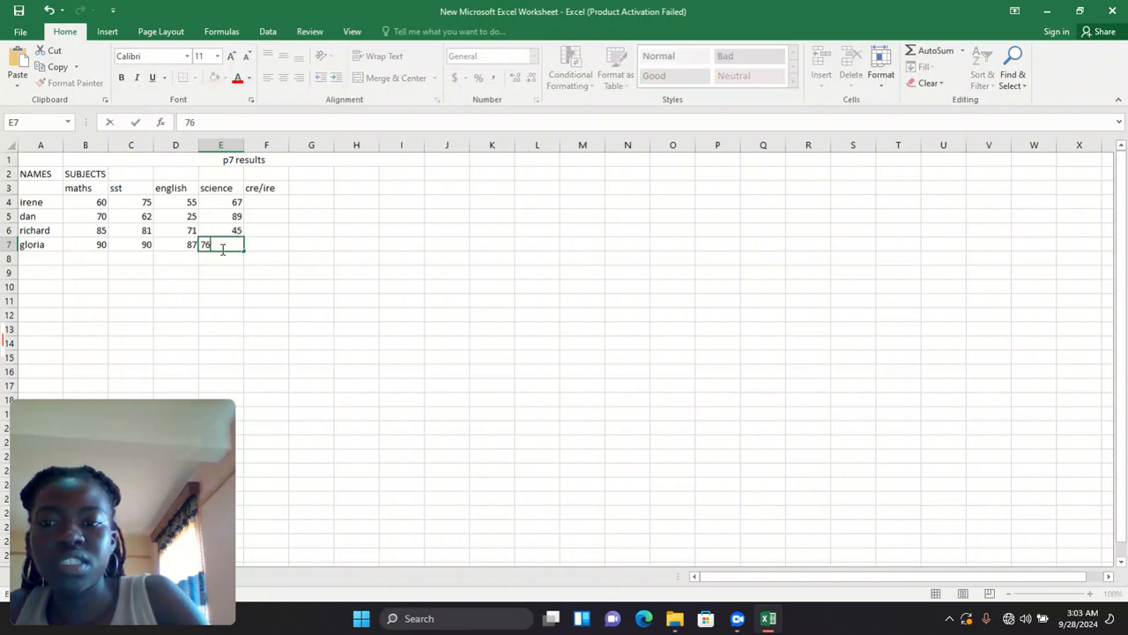
- Enter 100 as the first pupil's cre/ire mark in F4
click(258, 200)
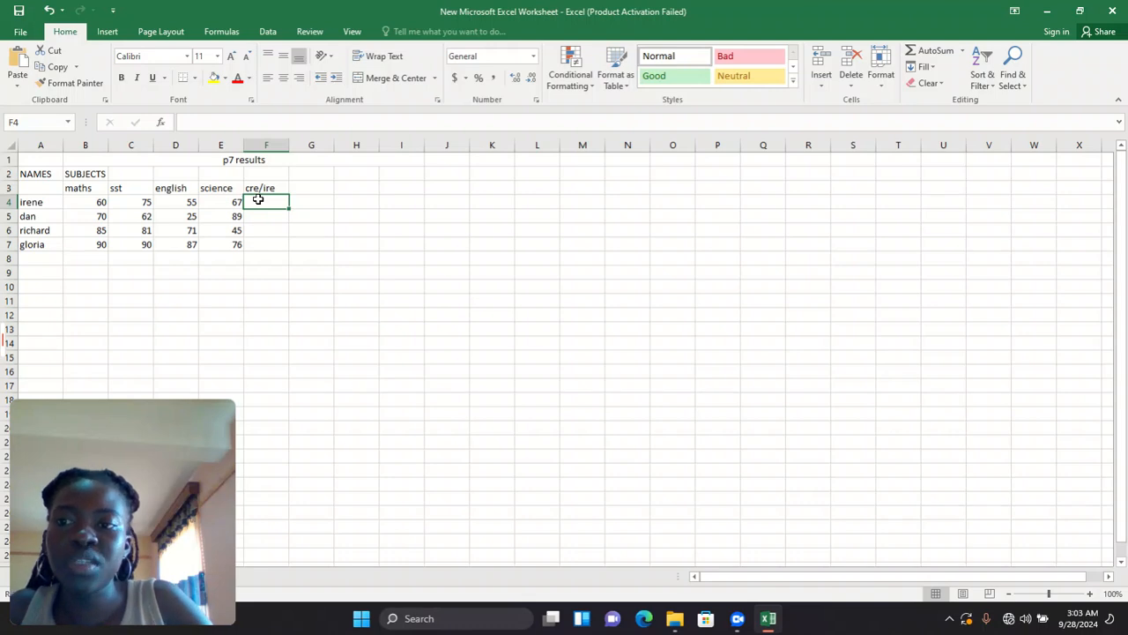
text(100)
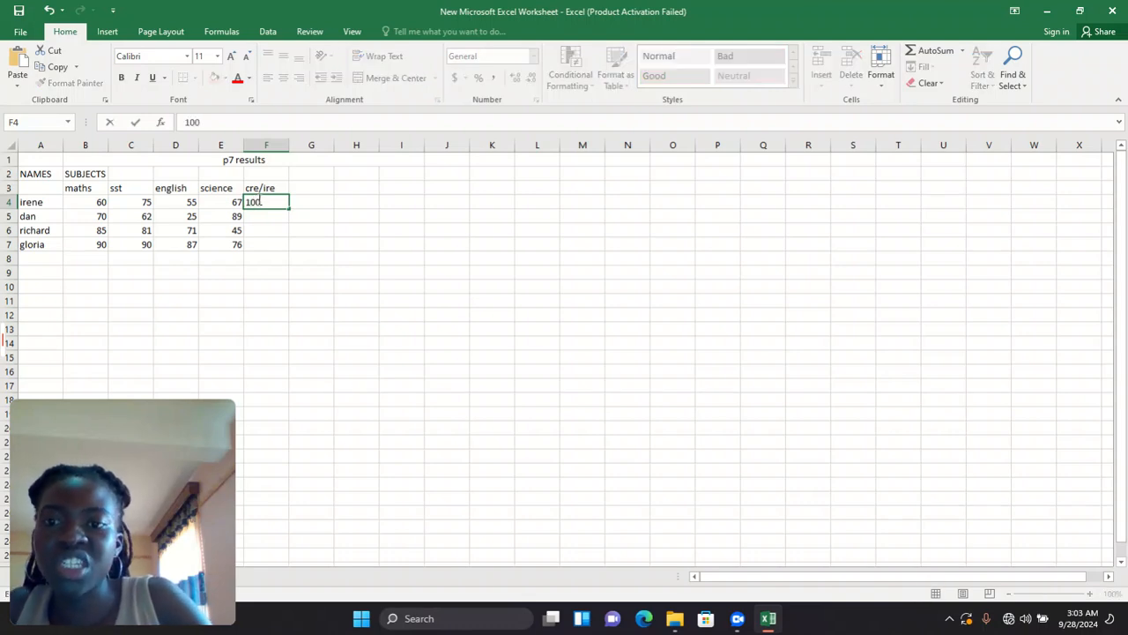
click(264, 220)
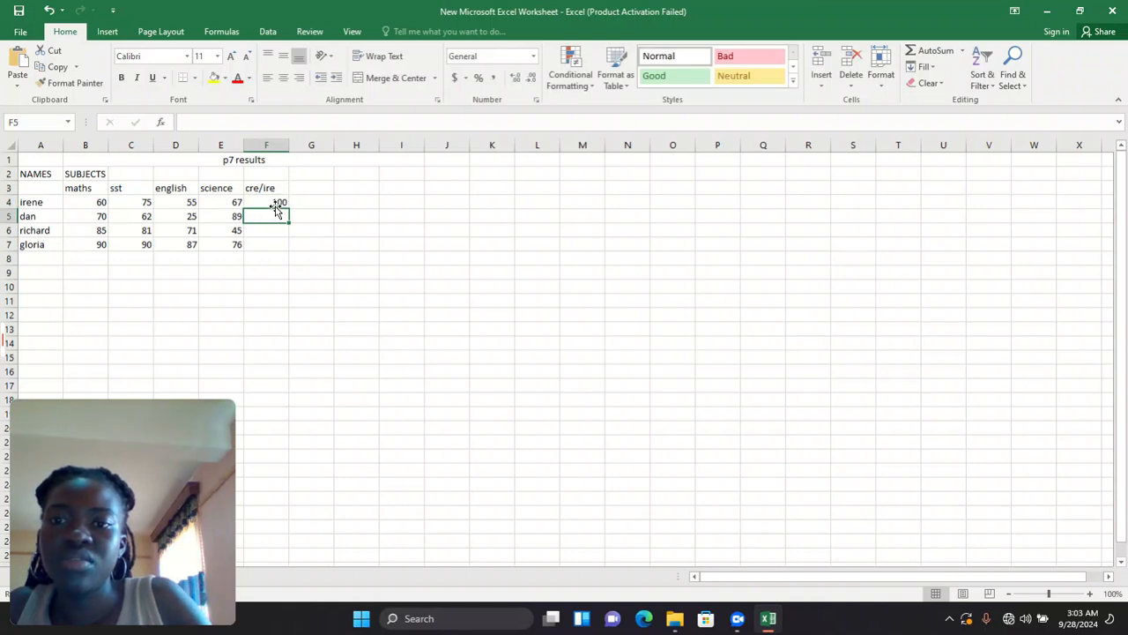
- Clear the cre/ire heading and 100 mark from F3:F4, then head F2 'total marks'
click(275, 201)
key(BackSpace)
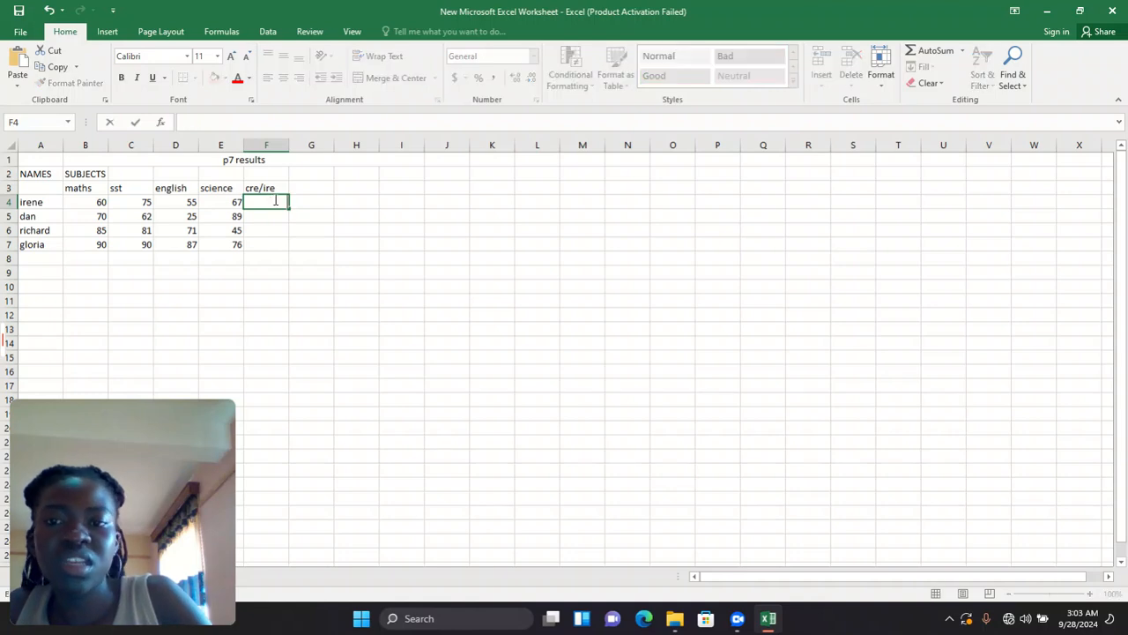
click(275, 187)
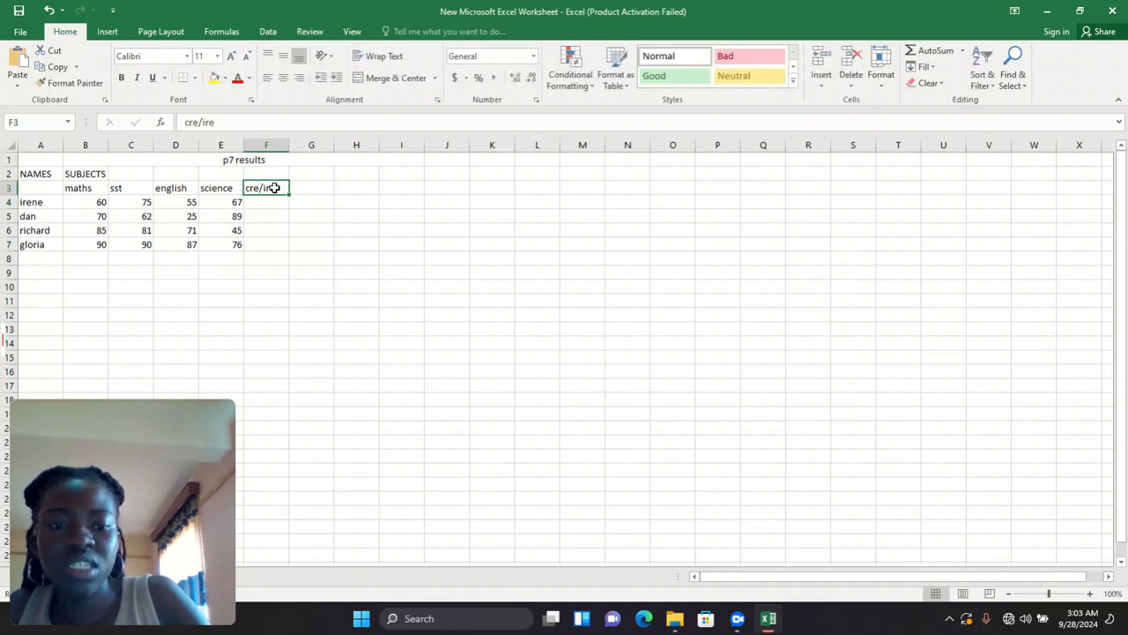
key(BackSpace)
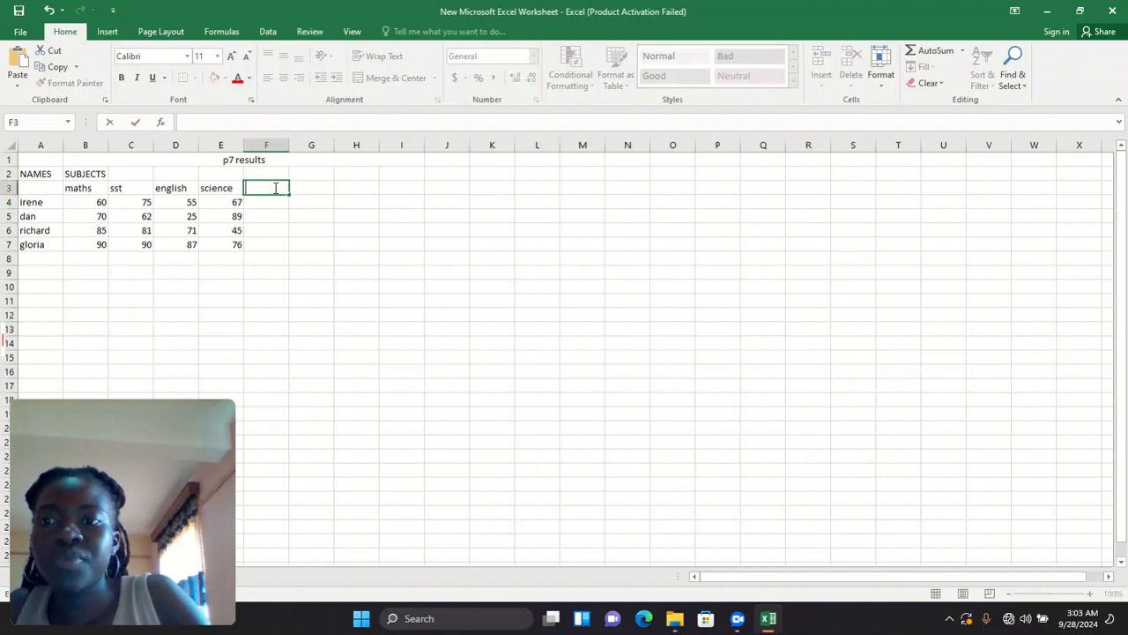
click(274, 171)
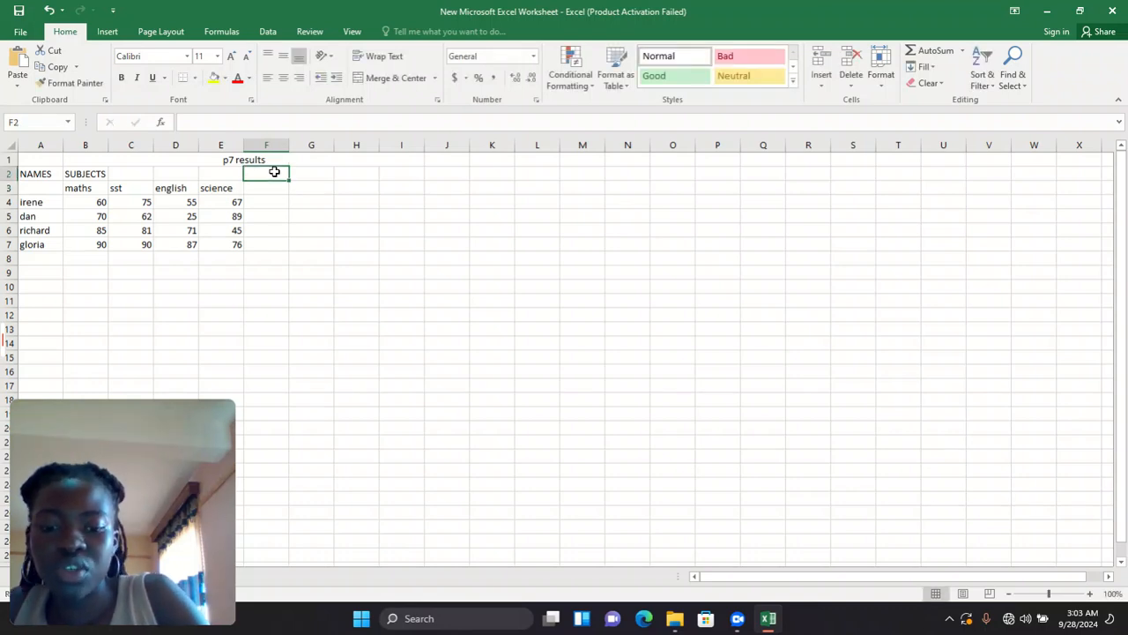
text(total)
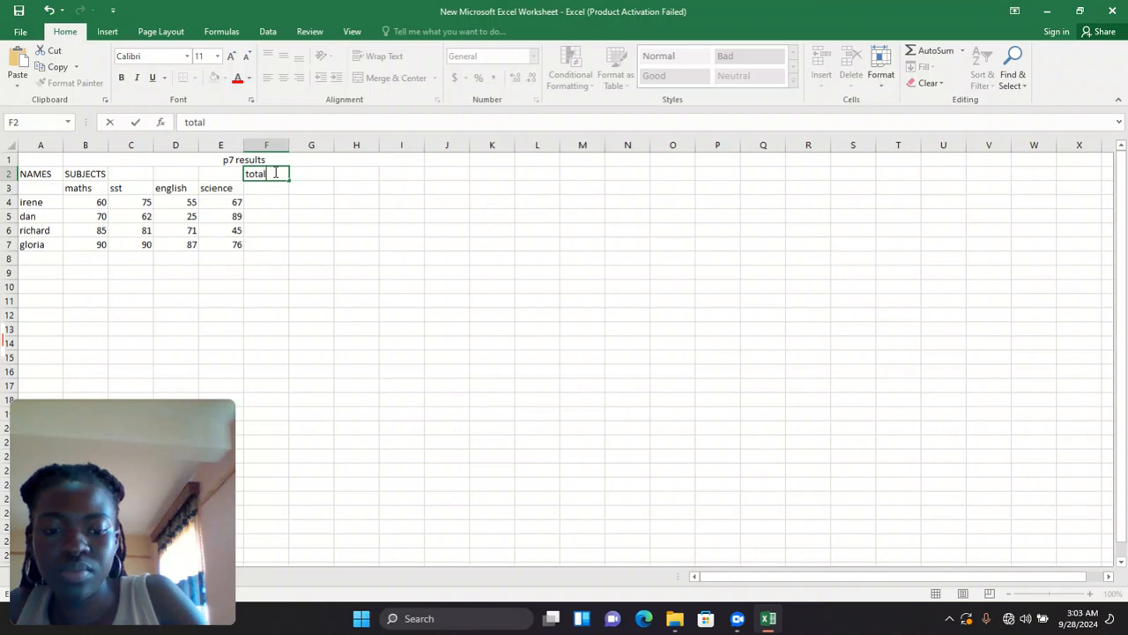
text( mar)
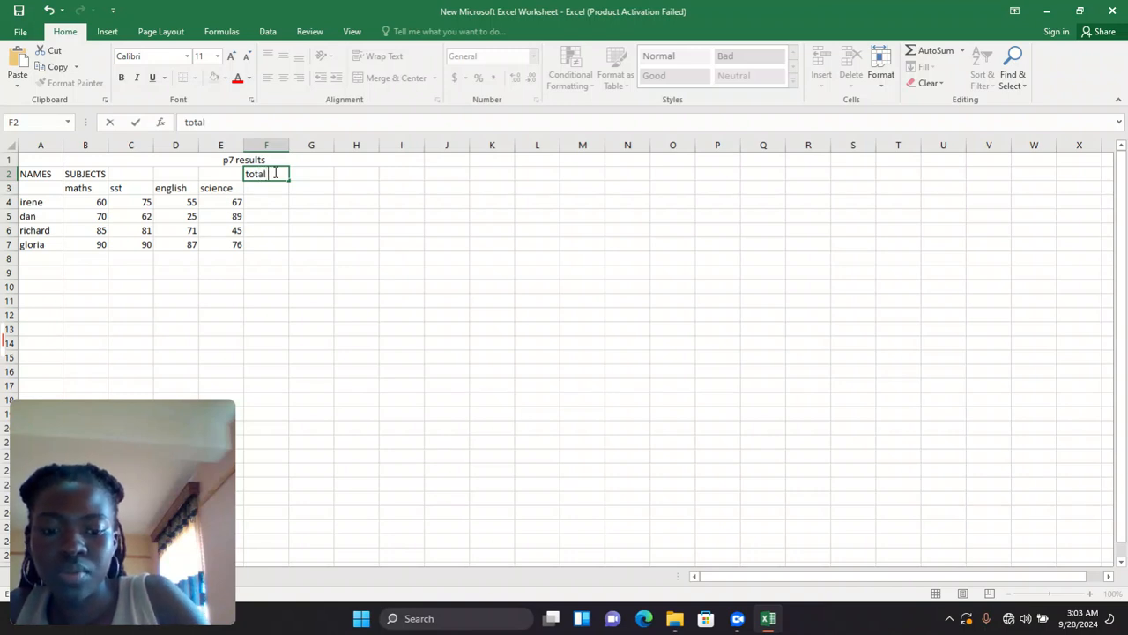
text(ks)
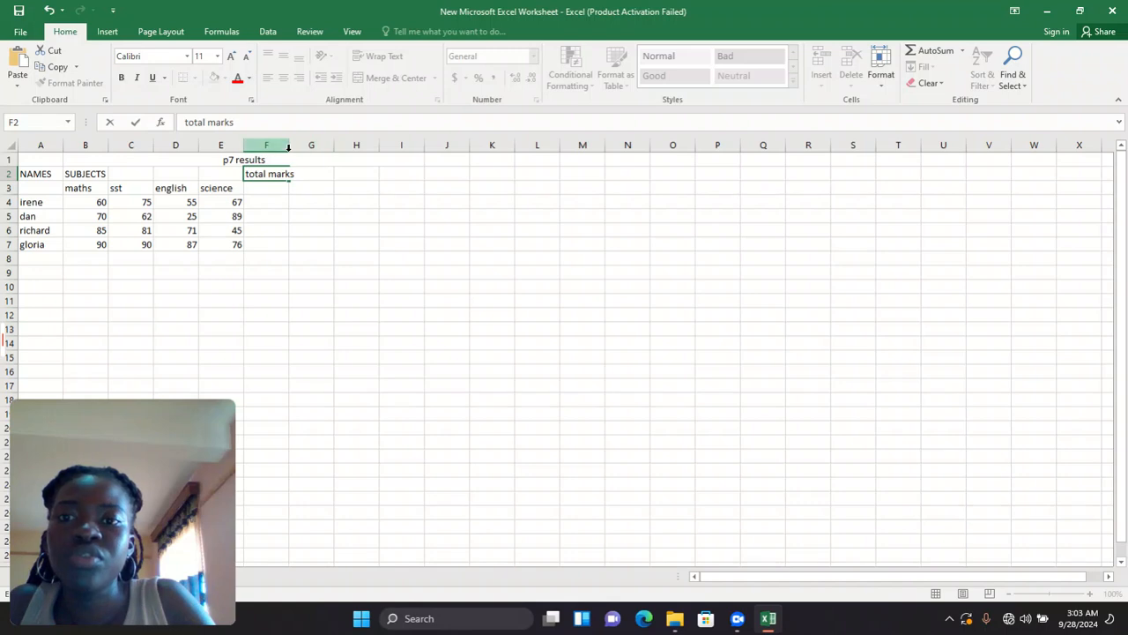
right_click(291, 146)
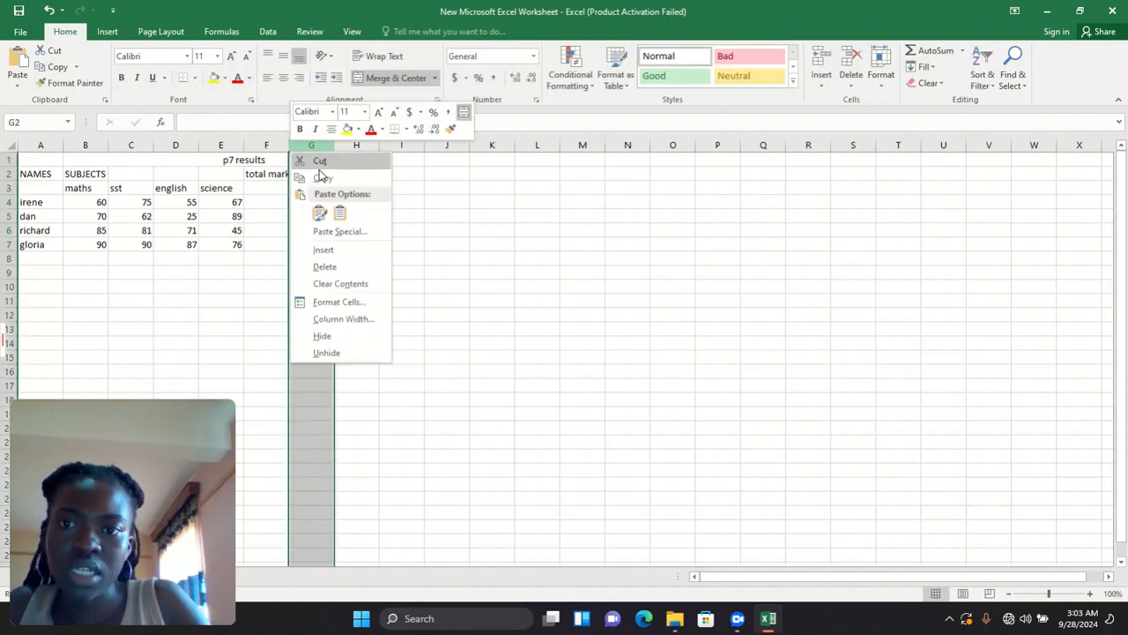
key(Escape)
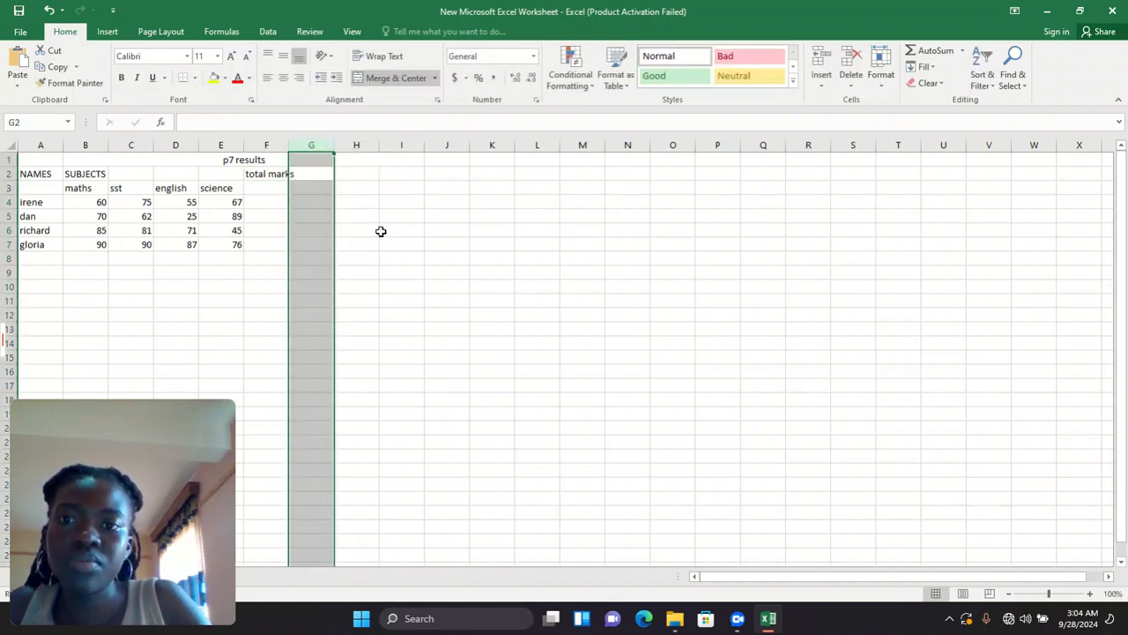
right_click(296, 155)
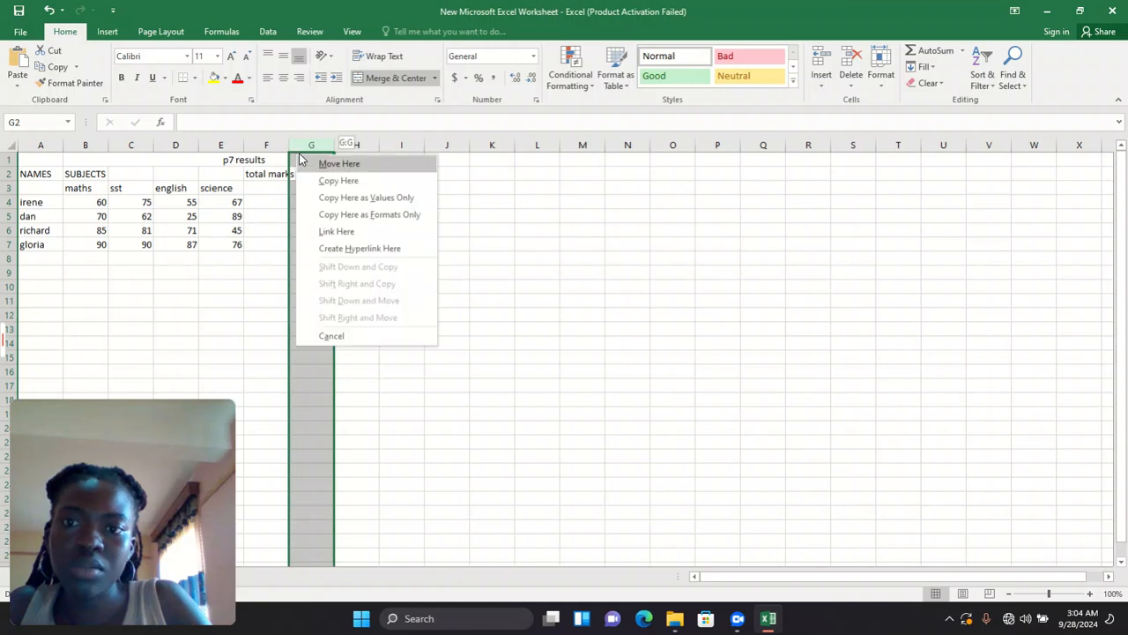
click(488, 212)
click(446, 264)
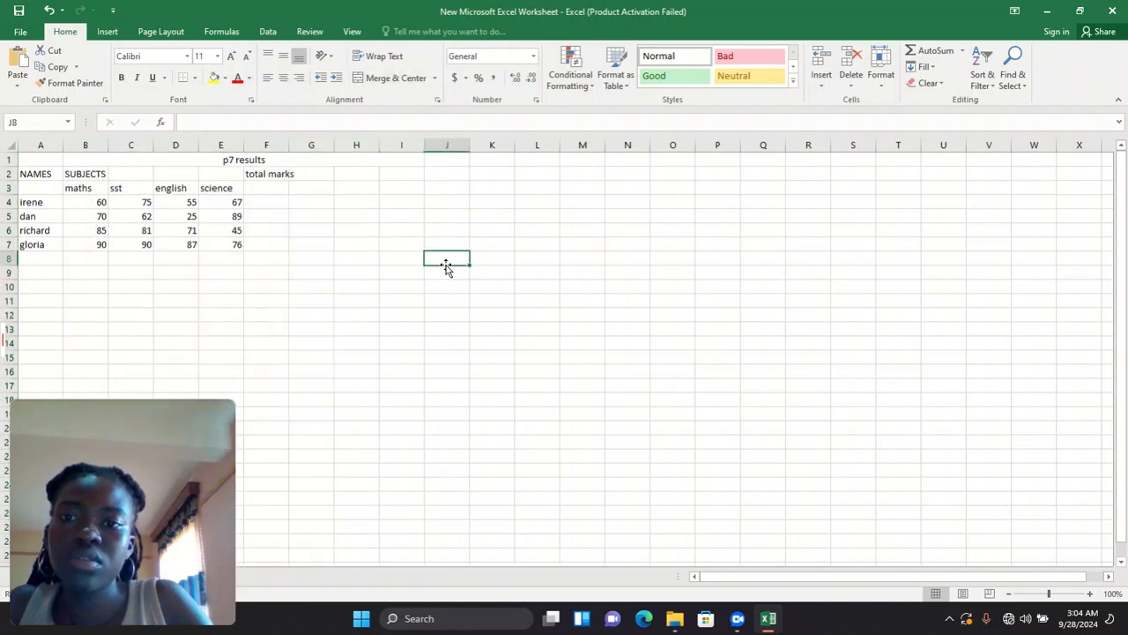
right_click(287, 147)
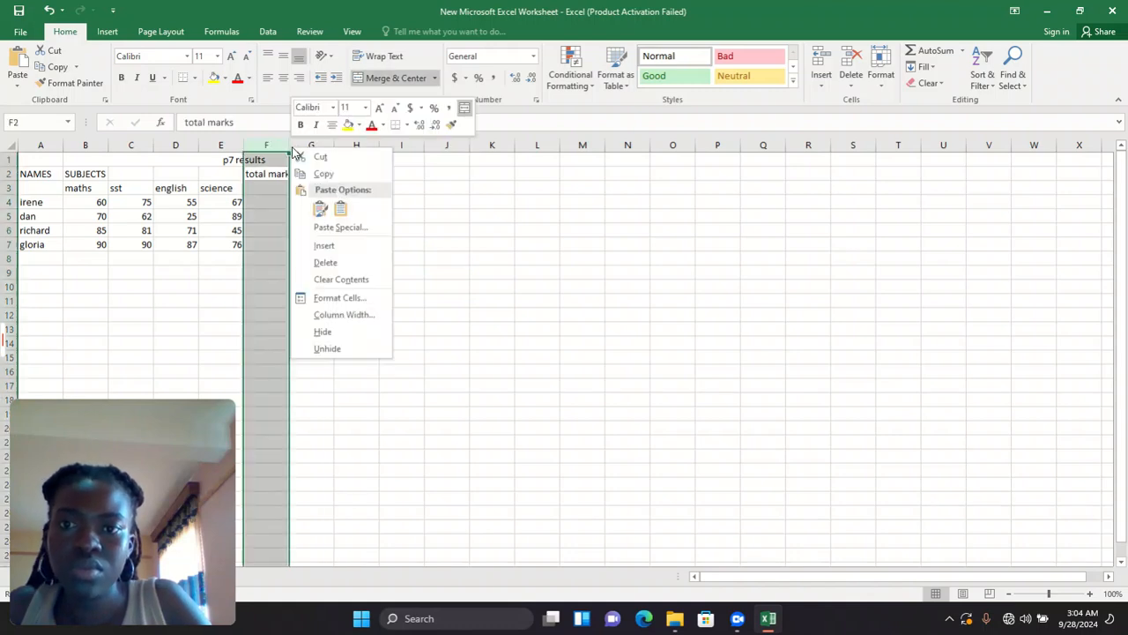
click(426, 220)
drag(402, 217, 496, 396)
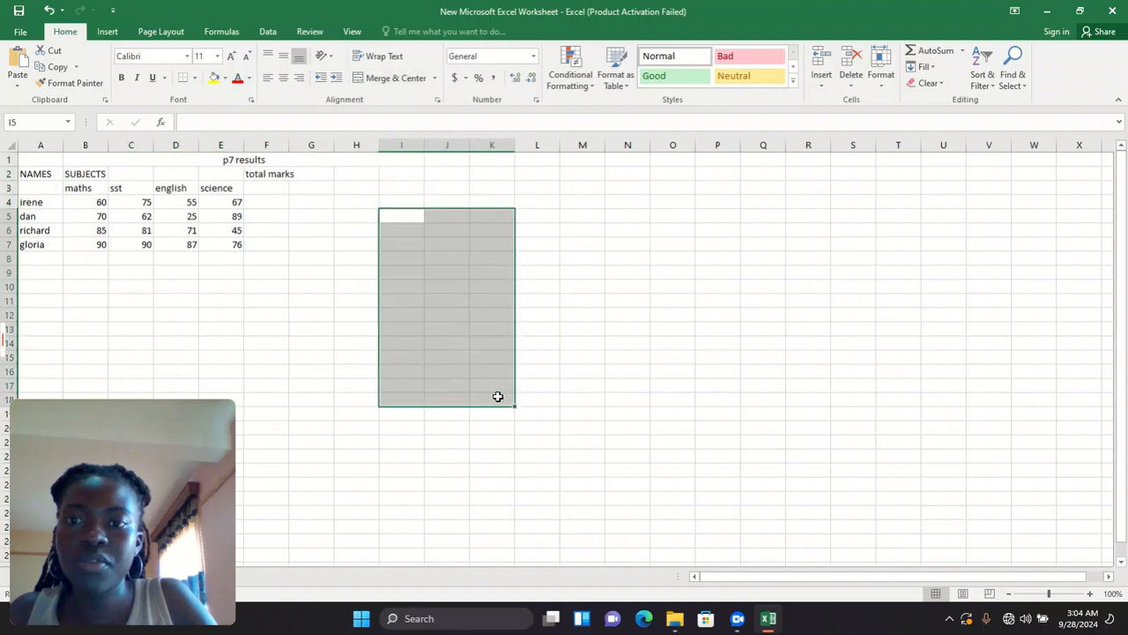
click(496, 396)
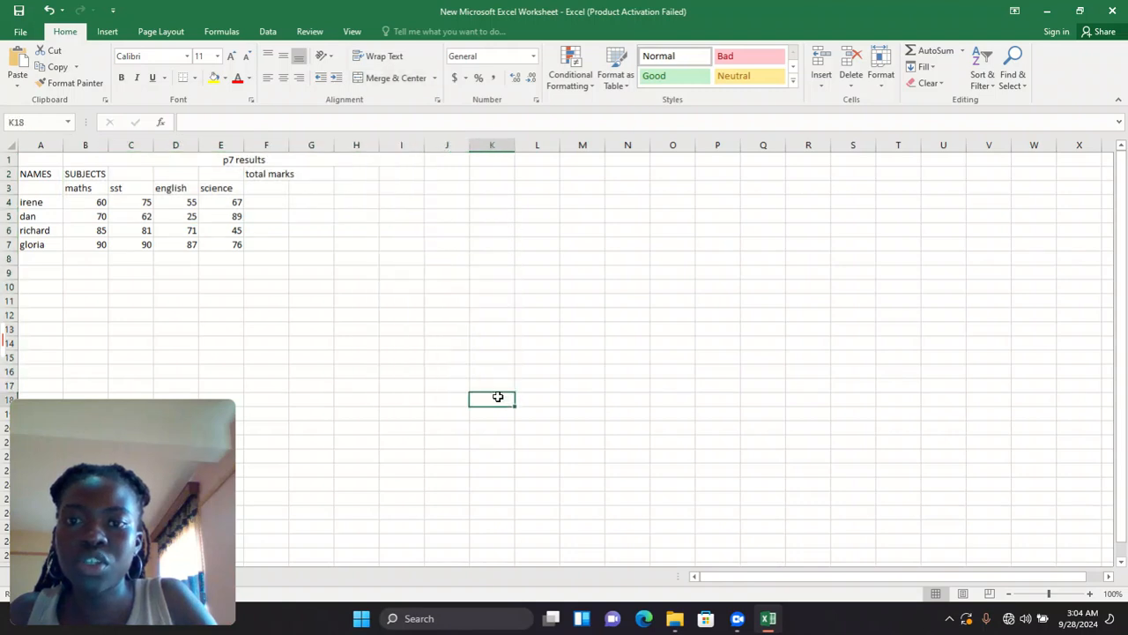
click(286, 147)
right_click(290, 148)
click(568, 235)
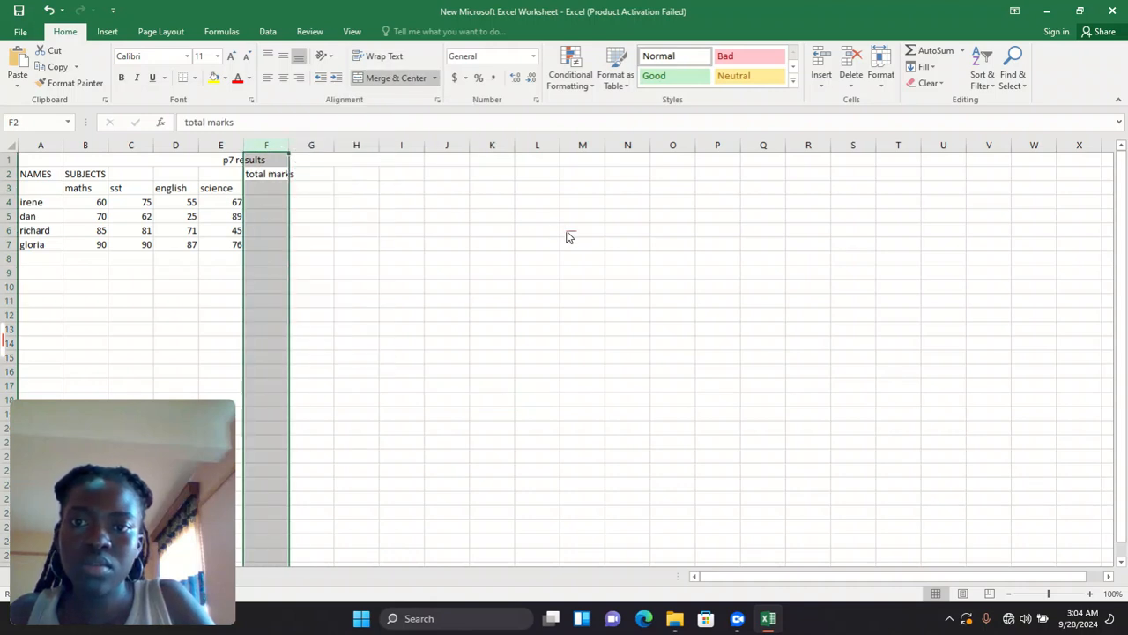
click(376, 213)
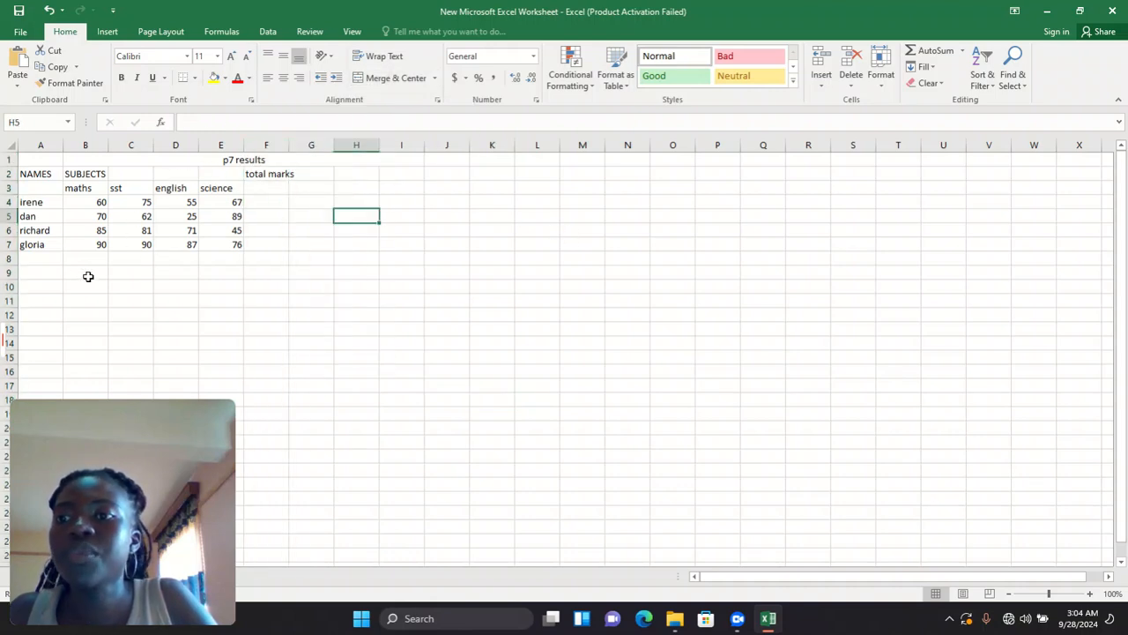
click(21, 258)
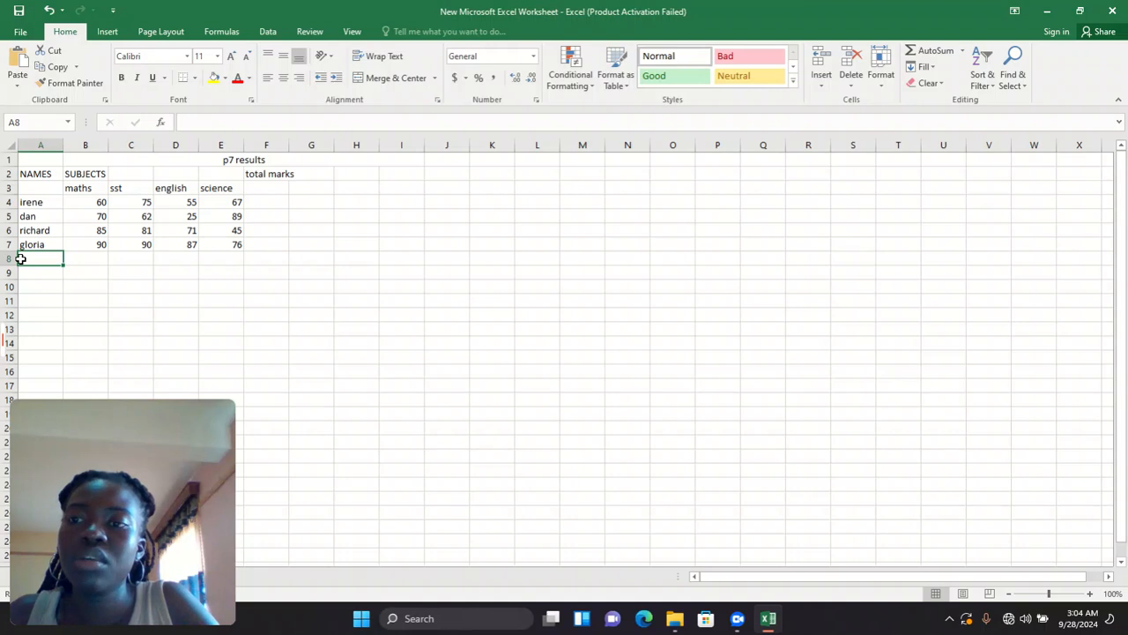
- Type the label 'total' into A8, correcting the typo, and commit it
text(toy)
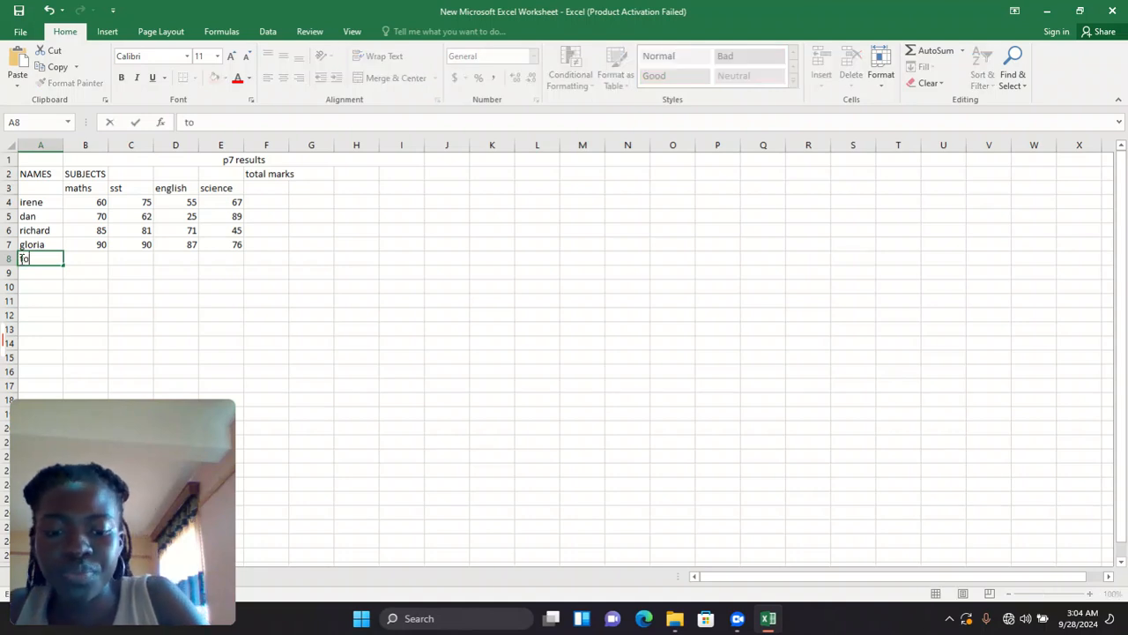
key(BackSpace)
text(tal)
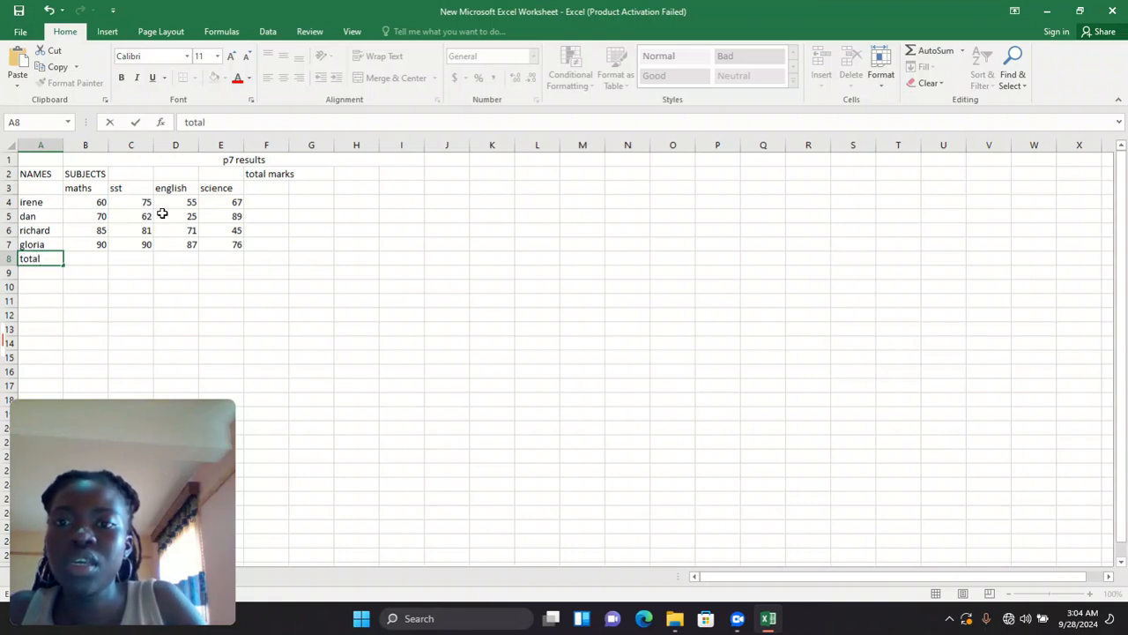
click(267, 201)
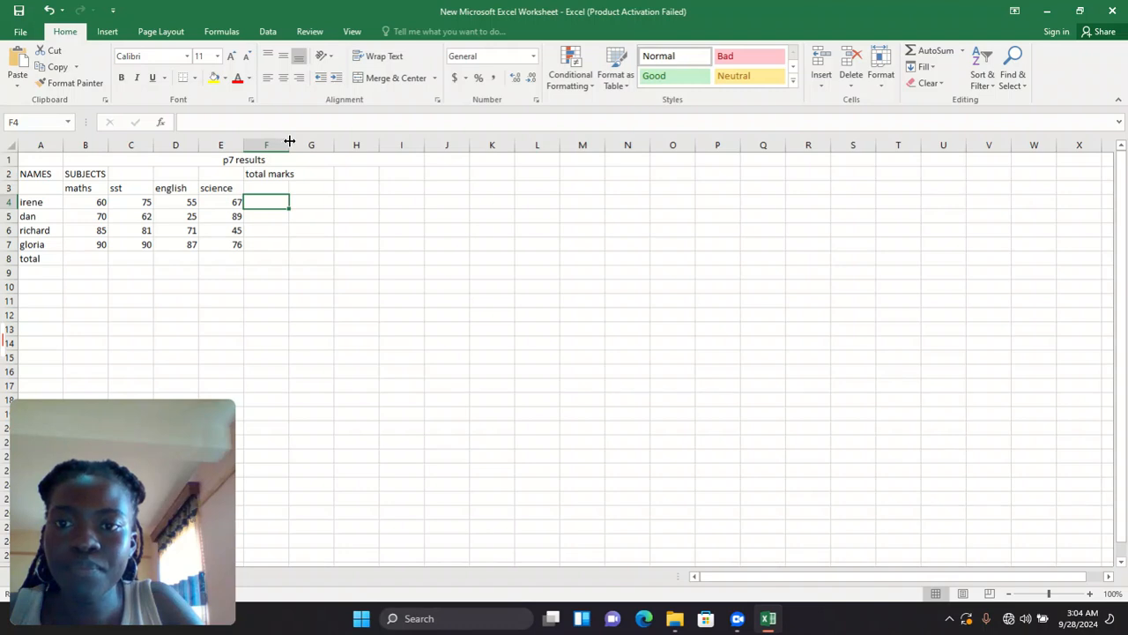
- Widen column F for 'total marks', check the B4:B7 sum, and start a formula in B8
drag(290, 141, 301, 141)
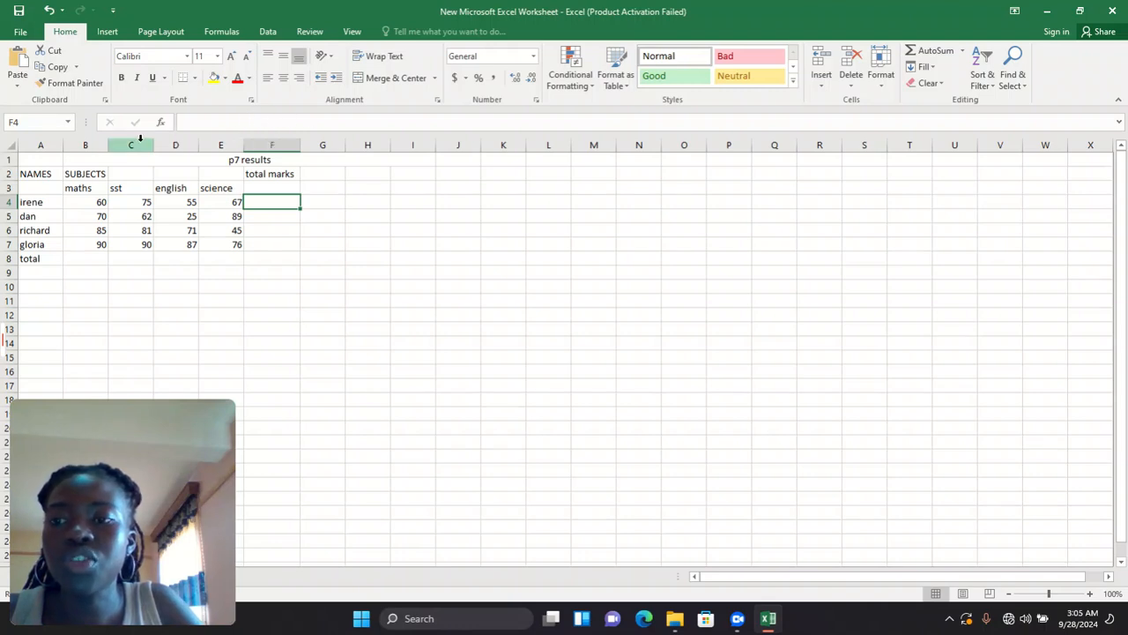
click(81, 254)
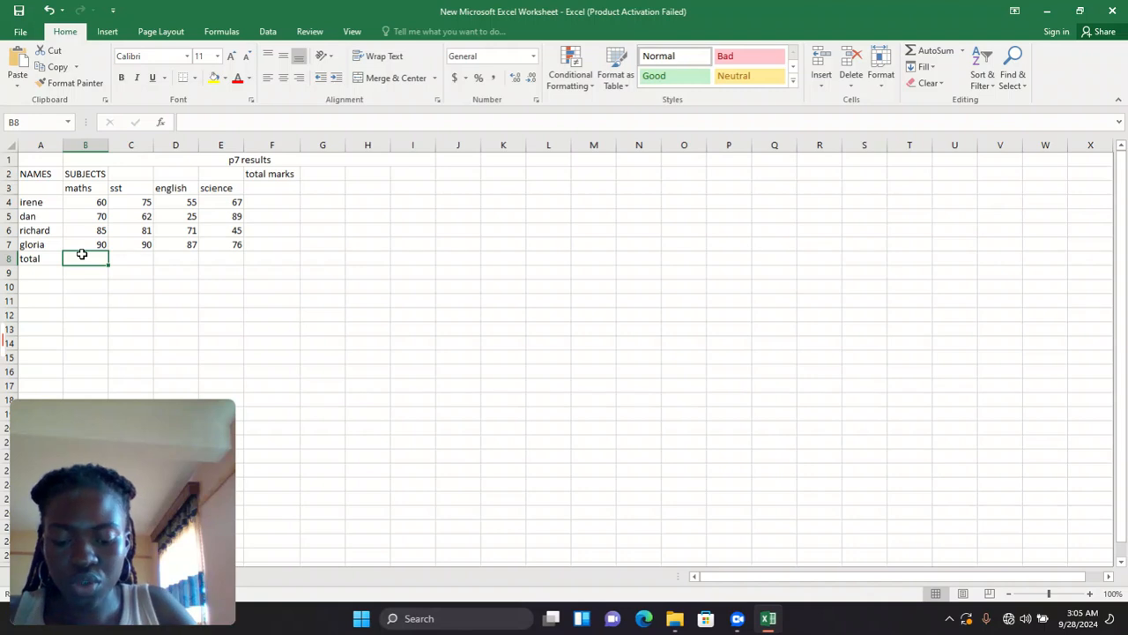
click(84, 202)
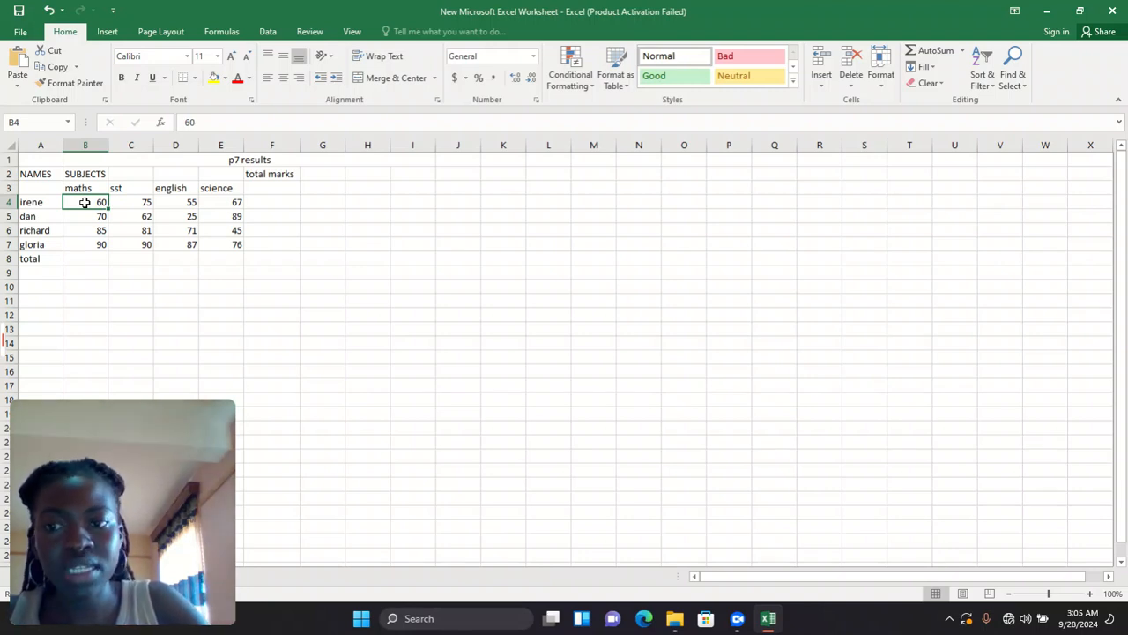
drag(85, 201, 86, 240)
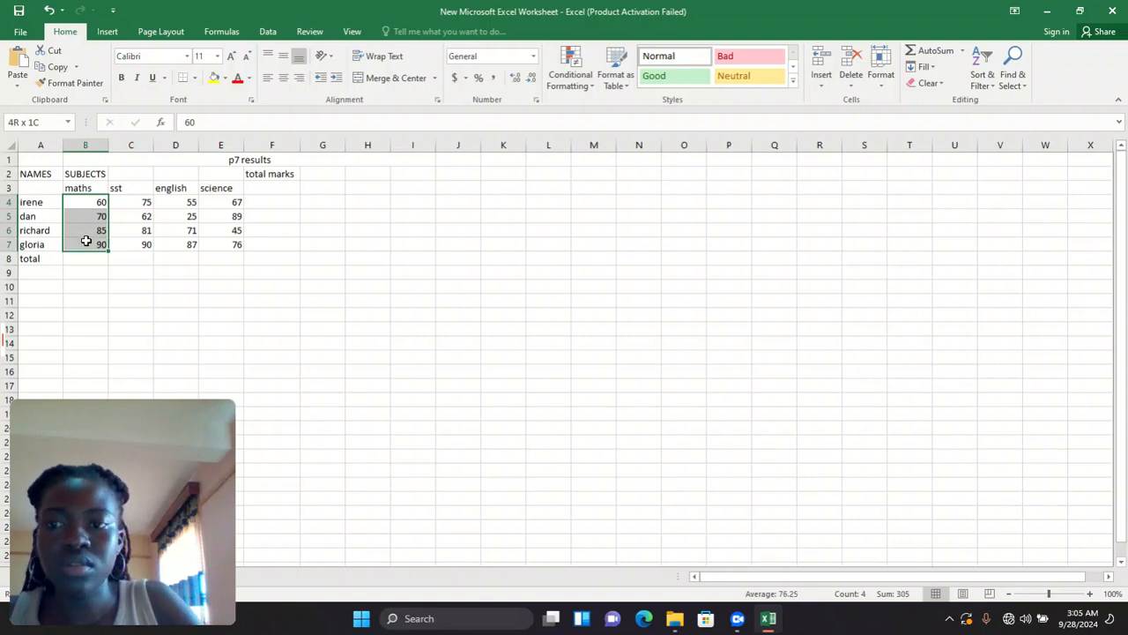
drag(86, 241, 86, 242)
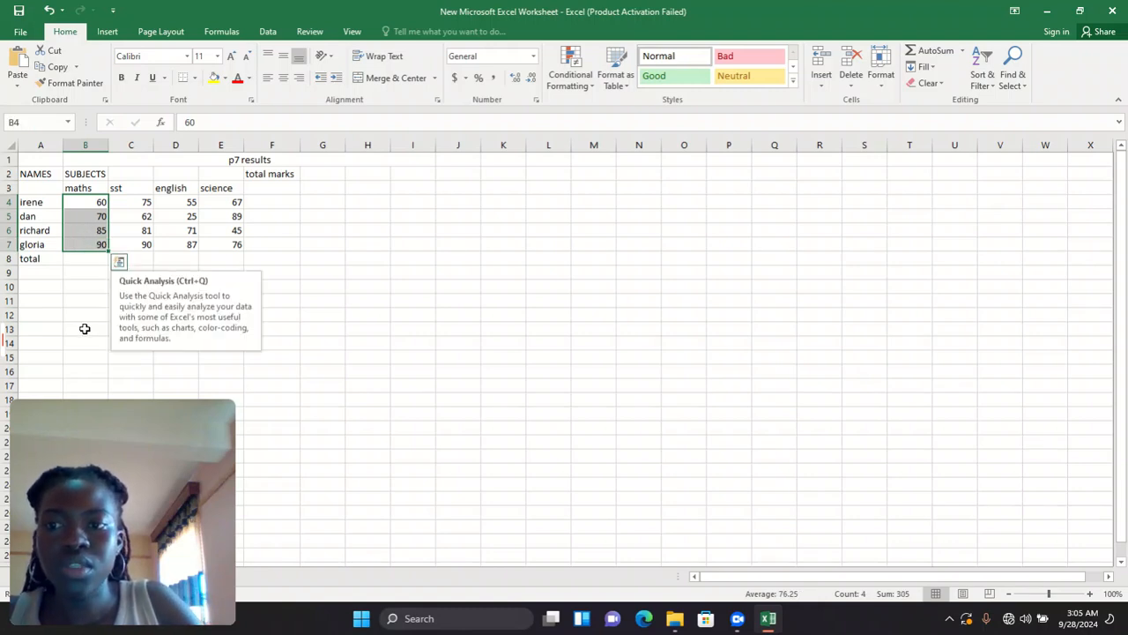
click(84, 259)
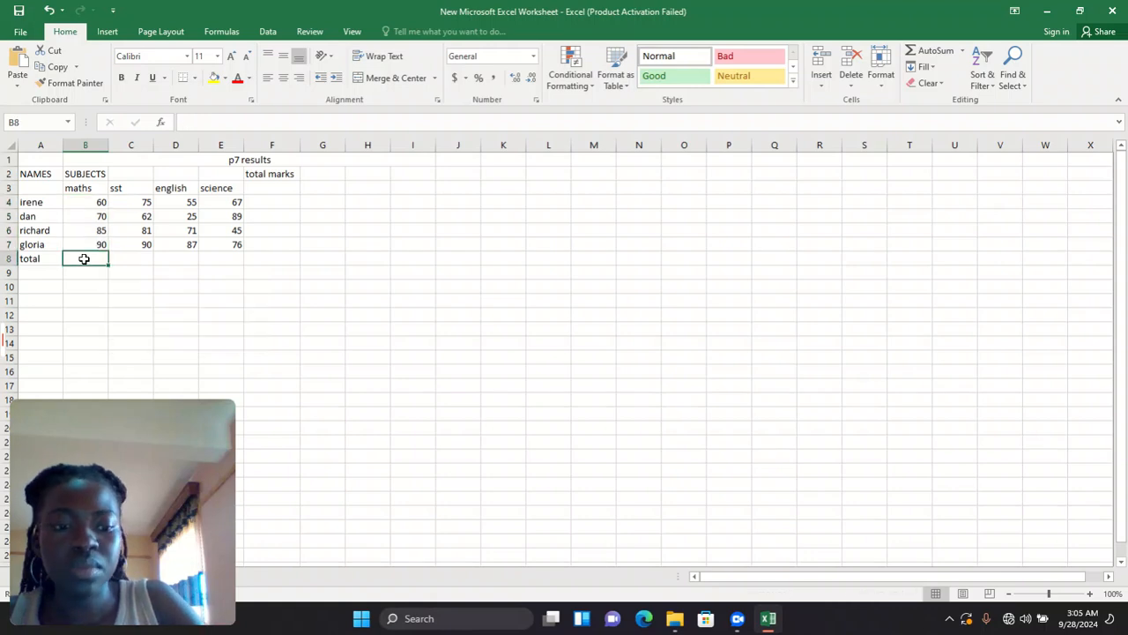
text(=)
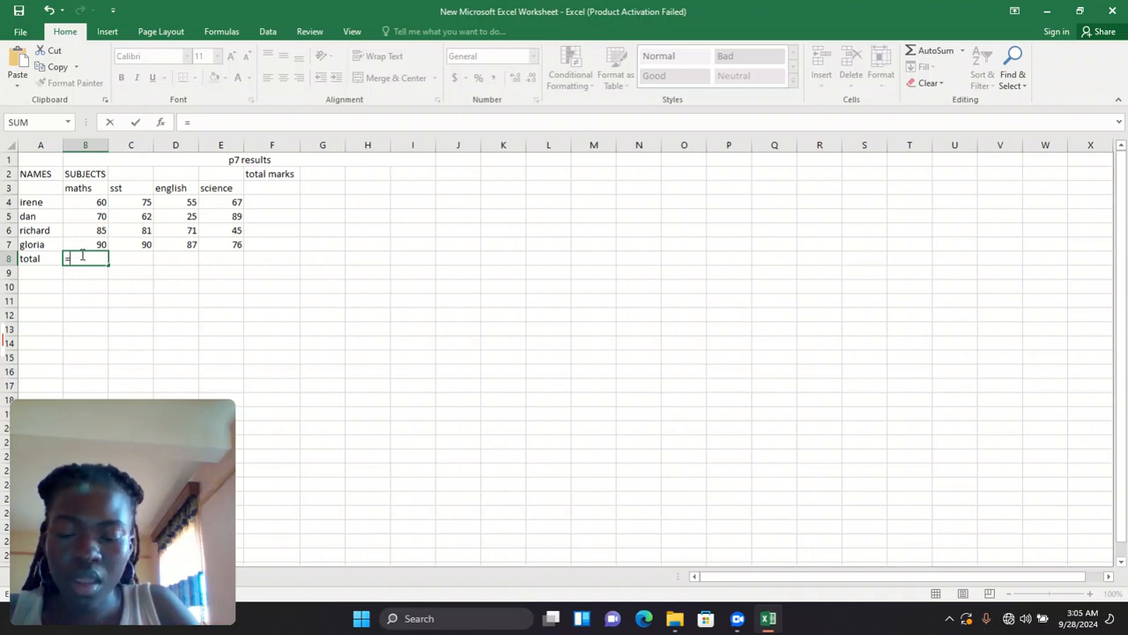
- Enter =B4+B5+B6+B7 in B8 so the maths total shows 305
click(91, 201)
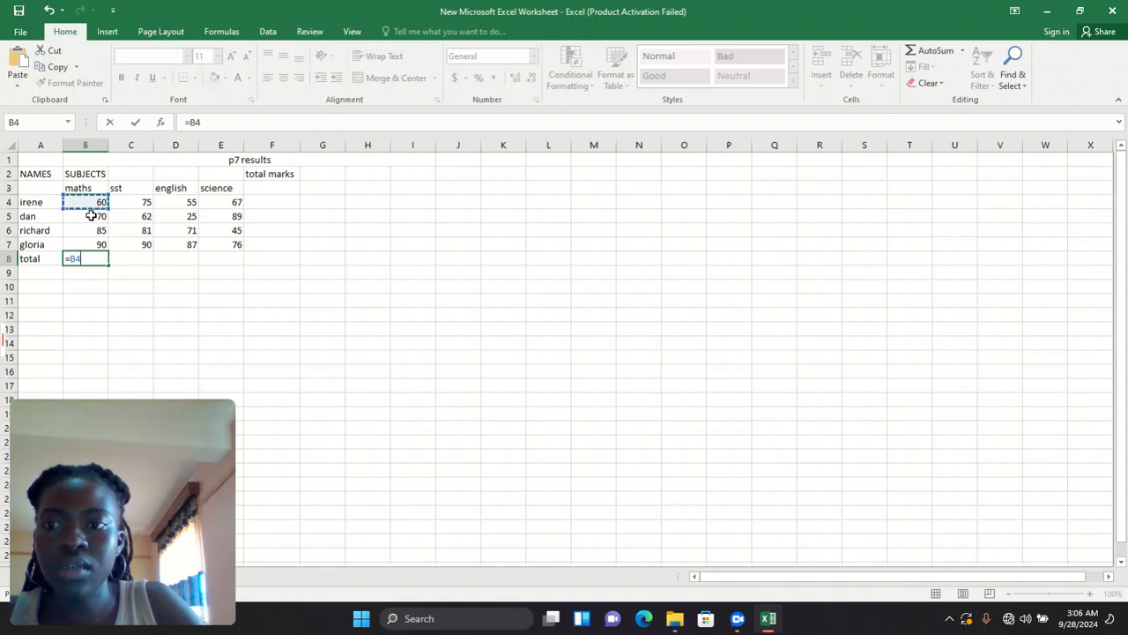
click(91, 215)
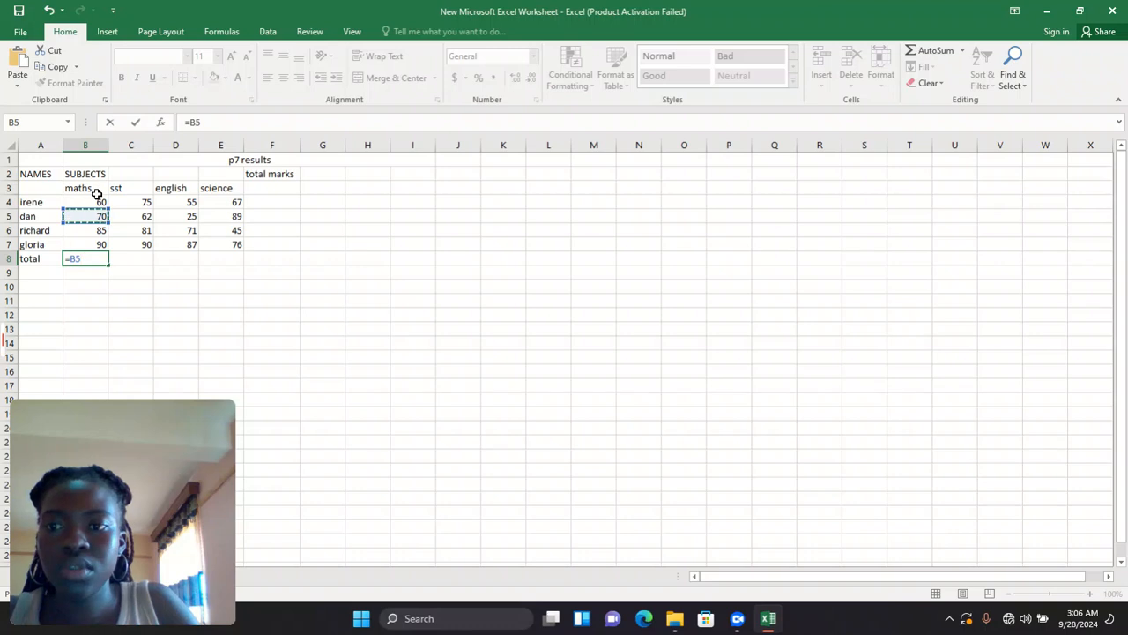
click(97, 201)
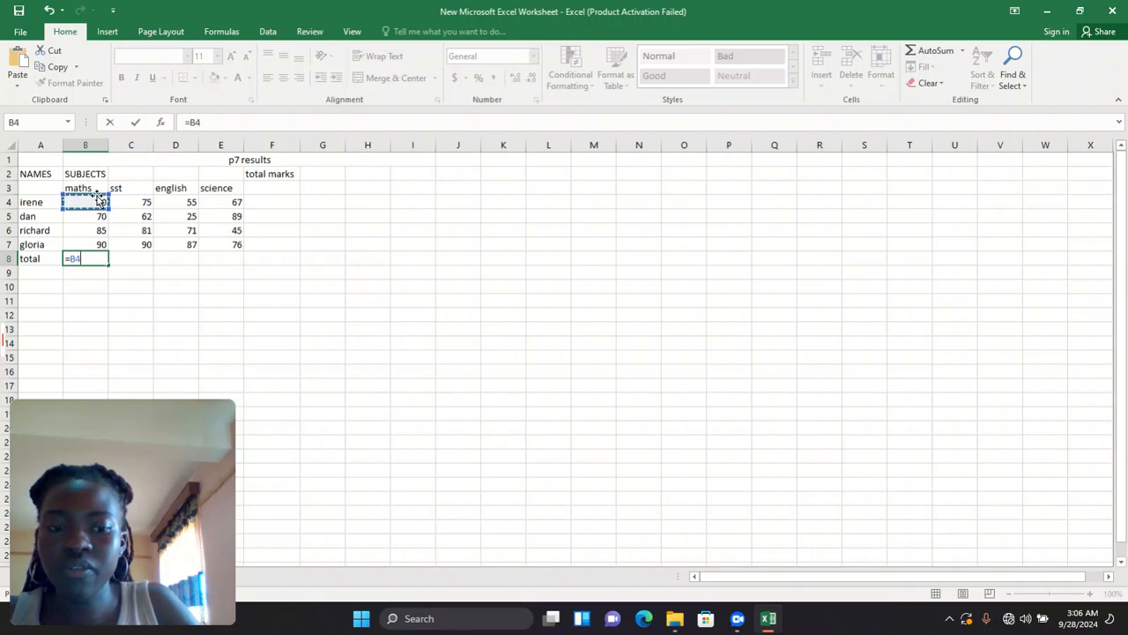
text(=)
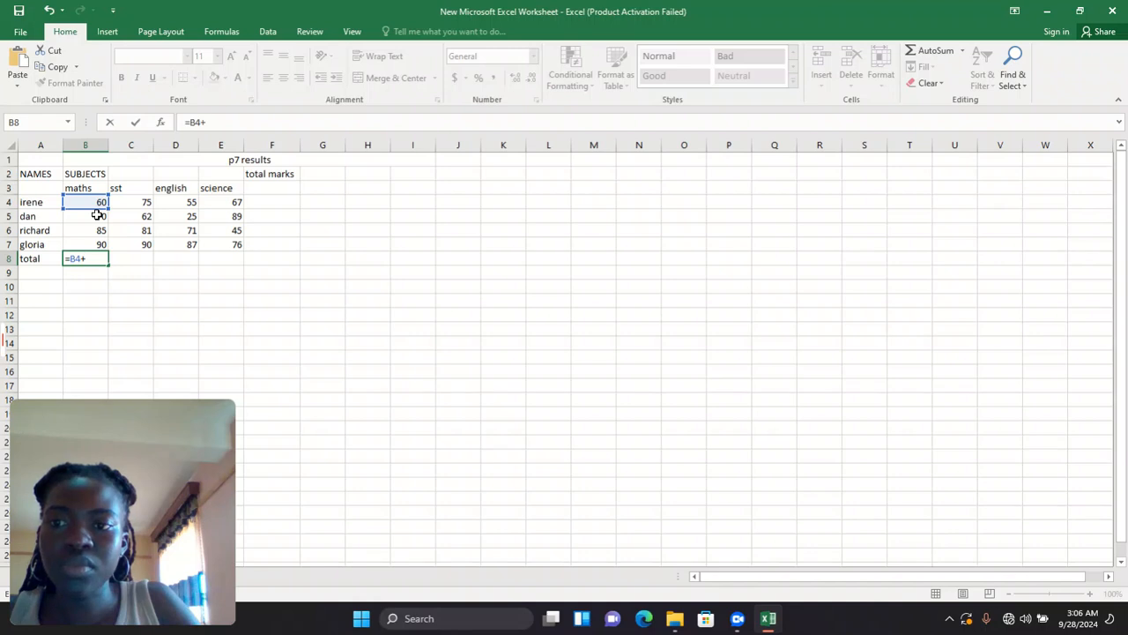
click(97, 215)
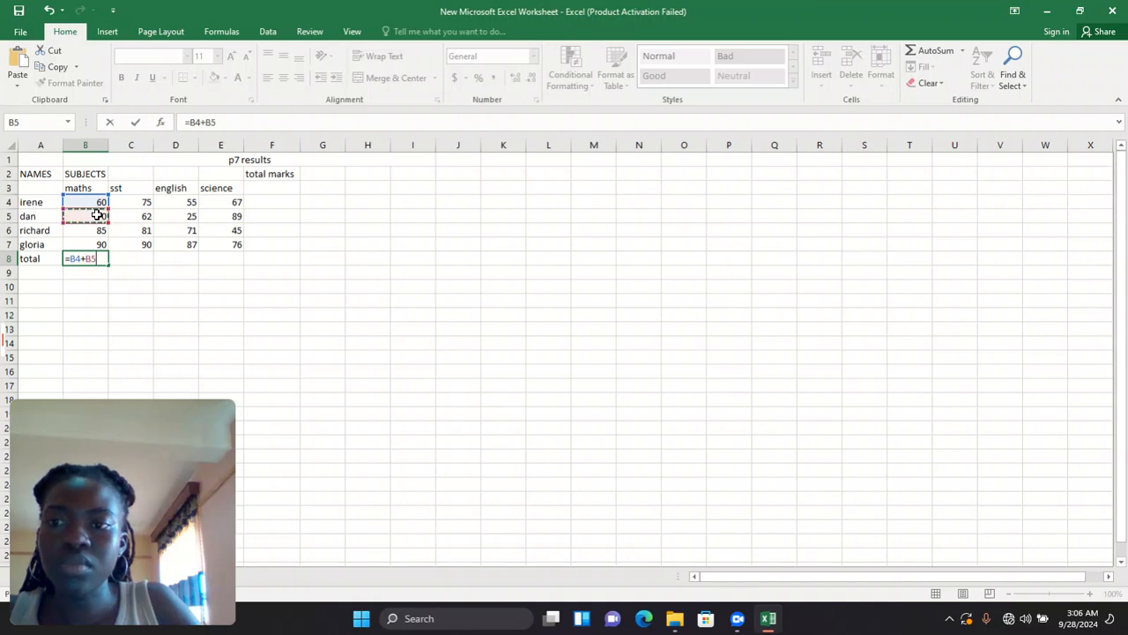
text(=)
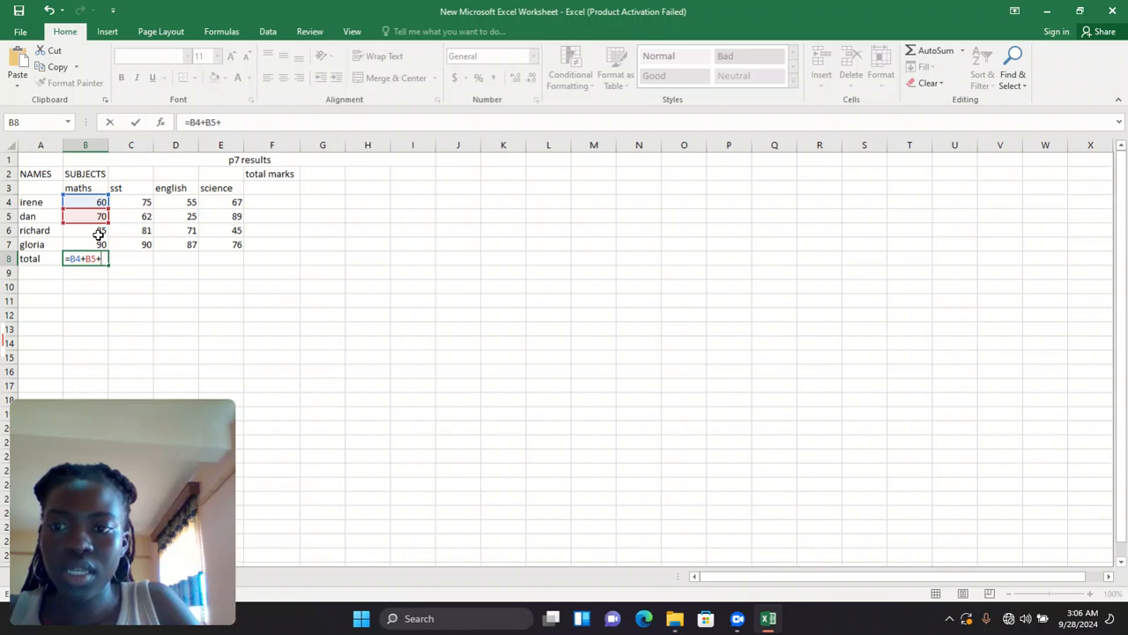
click(99, 233)
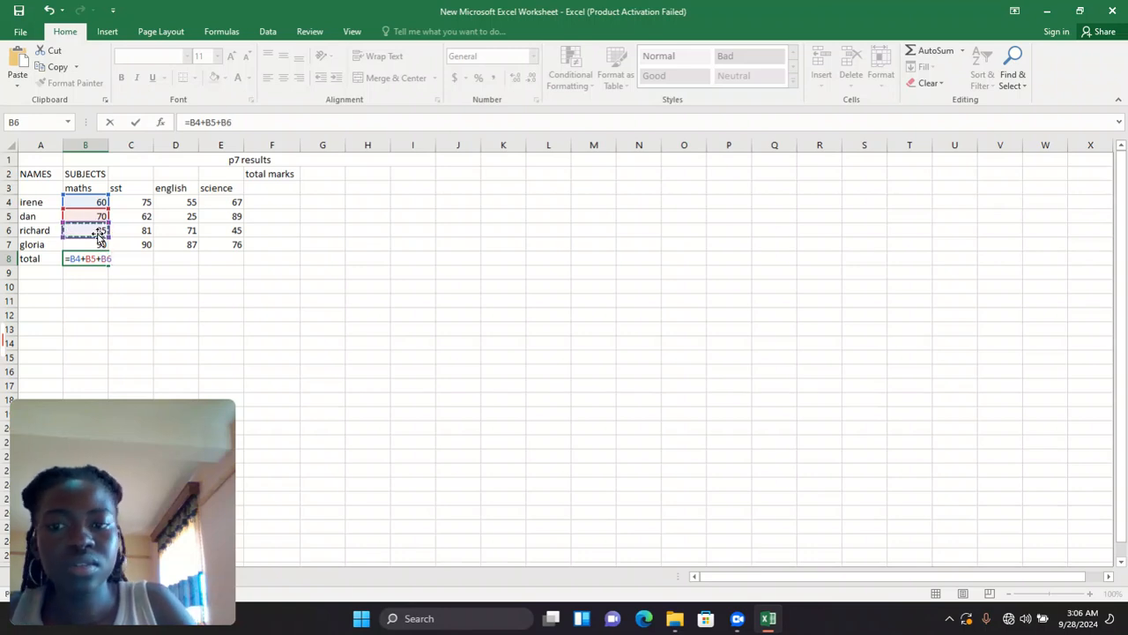
text(+)
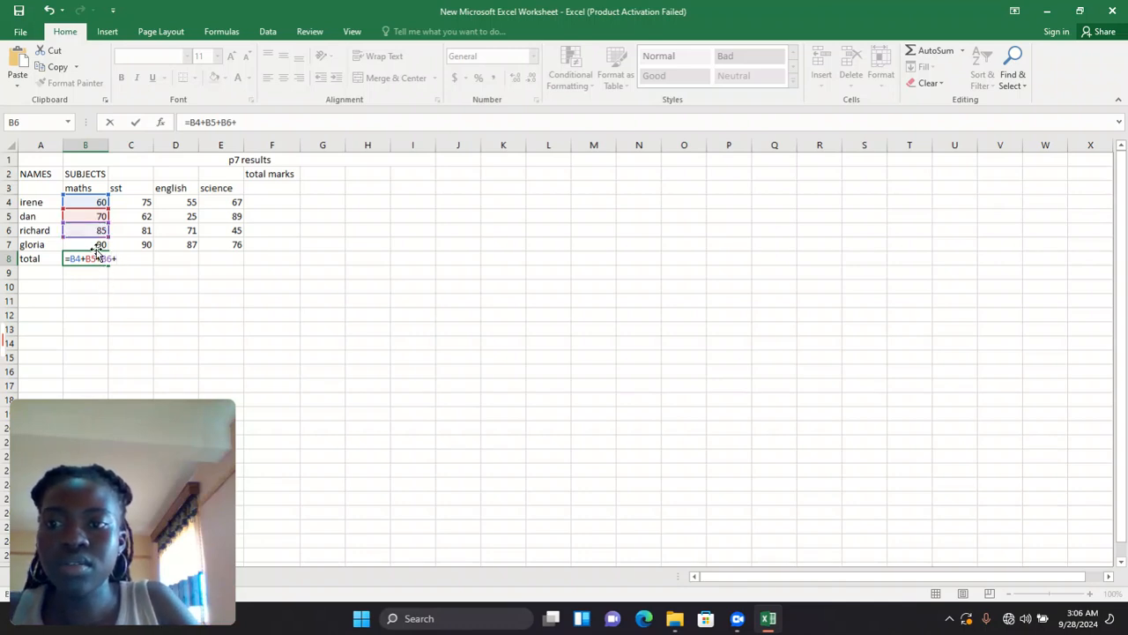
click(97, 247)
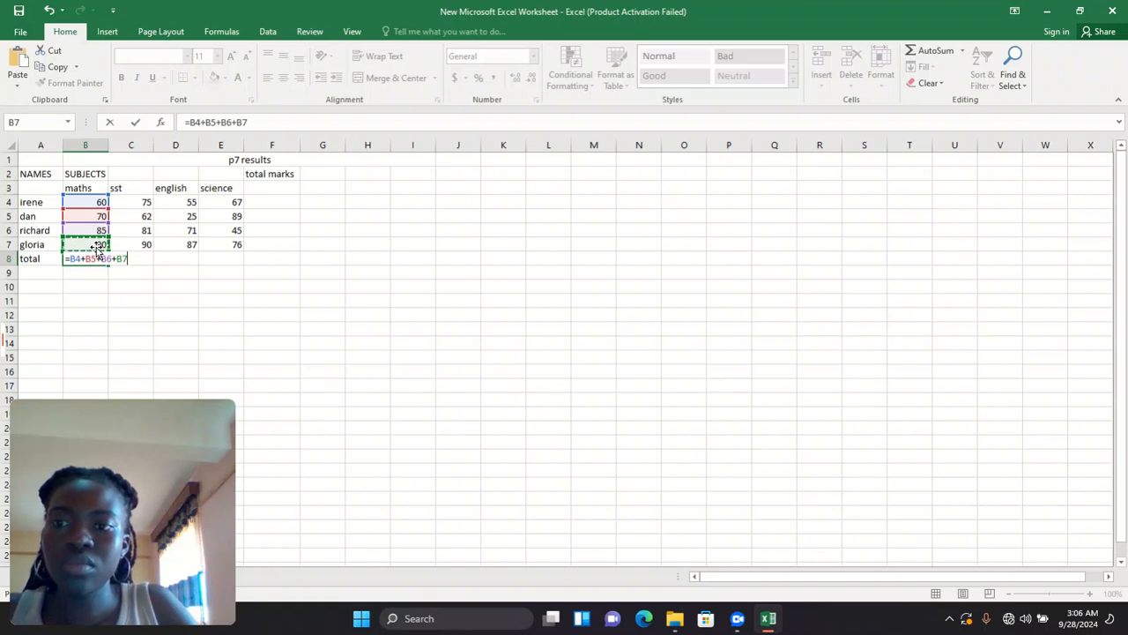
key(Return)
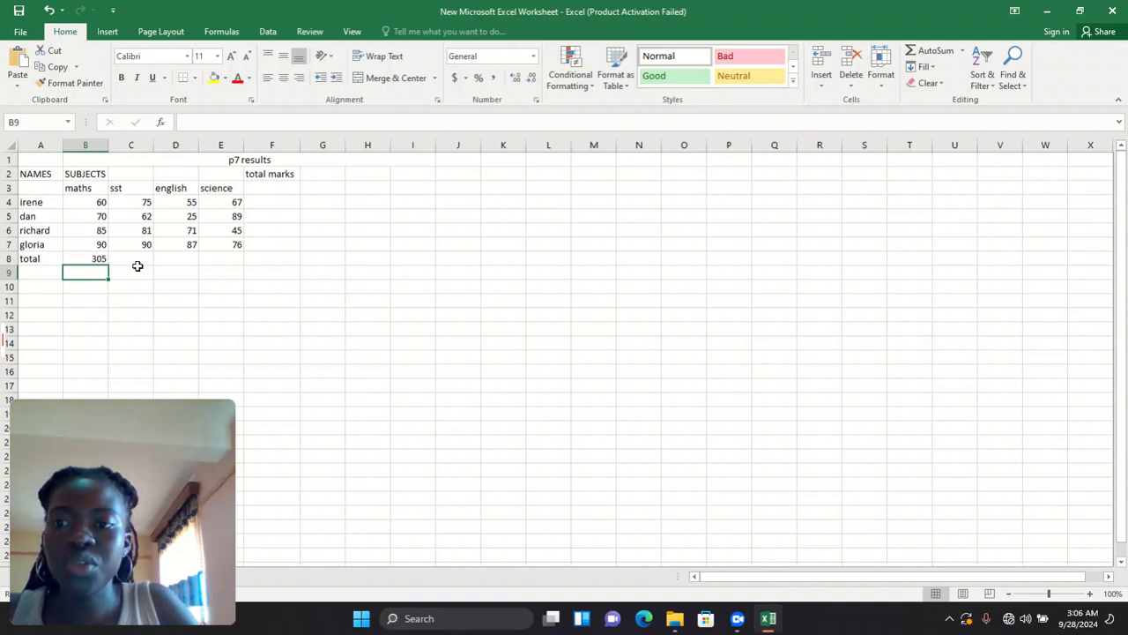
- Enter =C4+C5+C6+C7 in C8 so the sst total shows 308
click(134, 260)
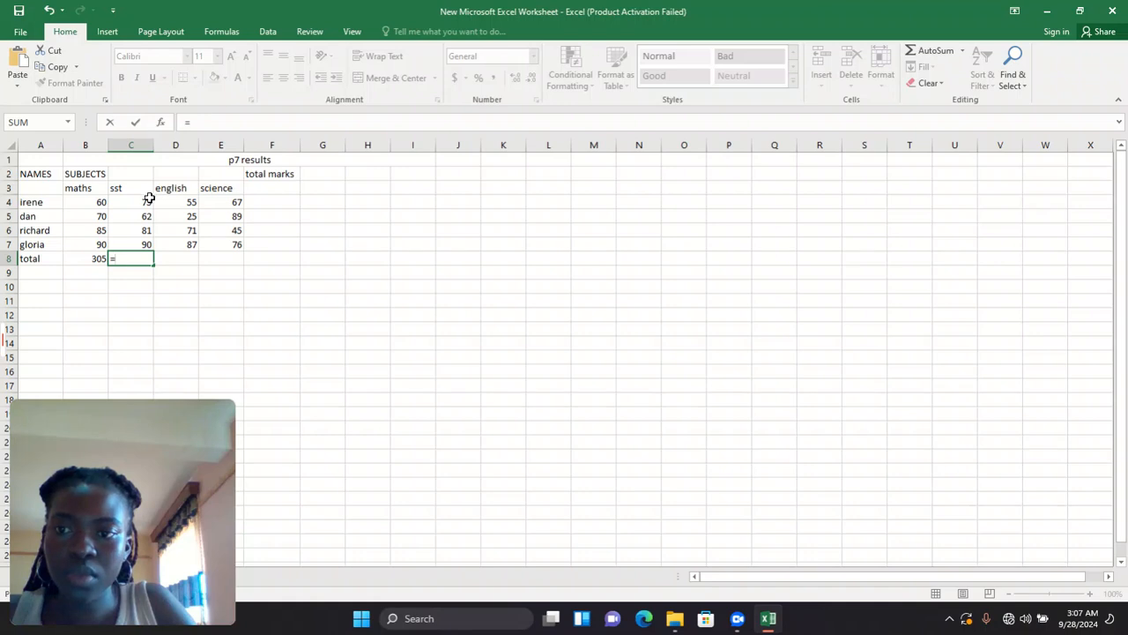
click(149, 200)
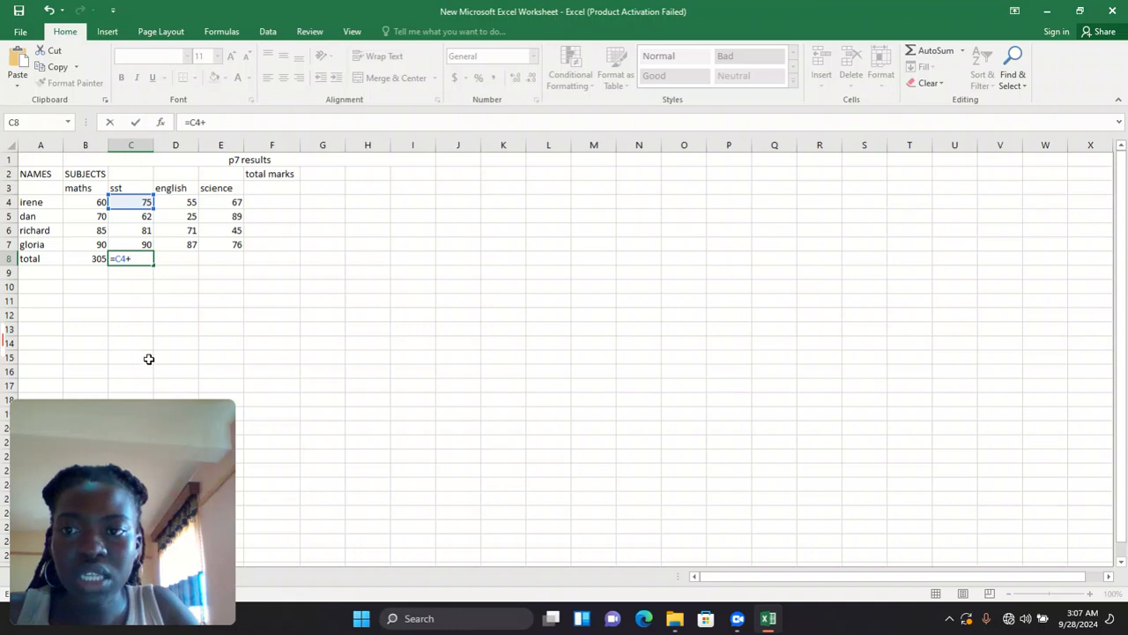
click(127, 216)
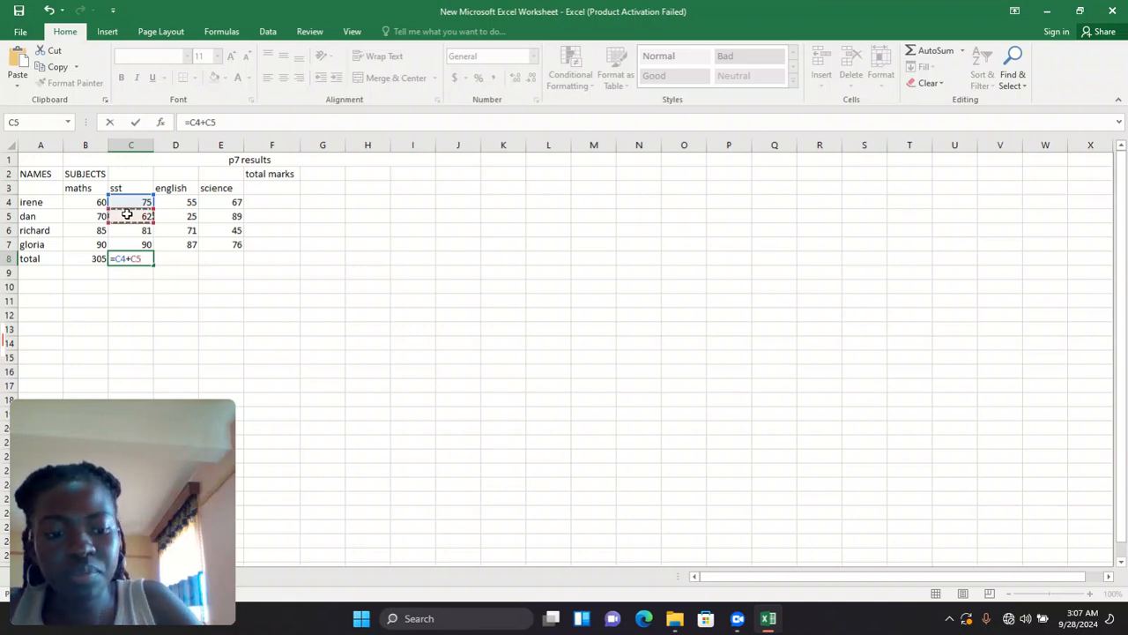
text(+)
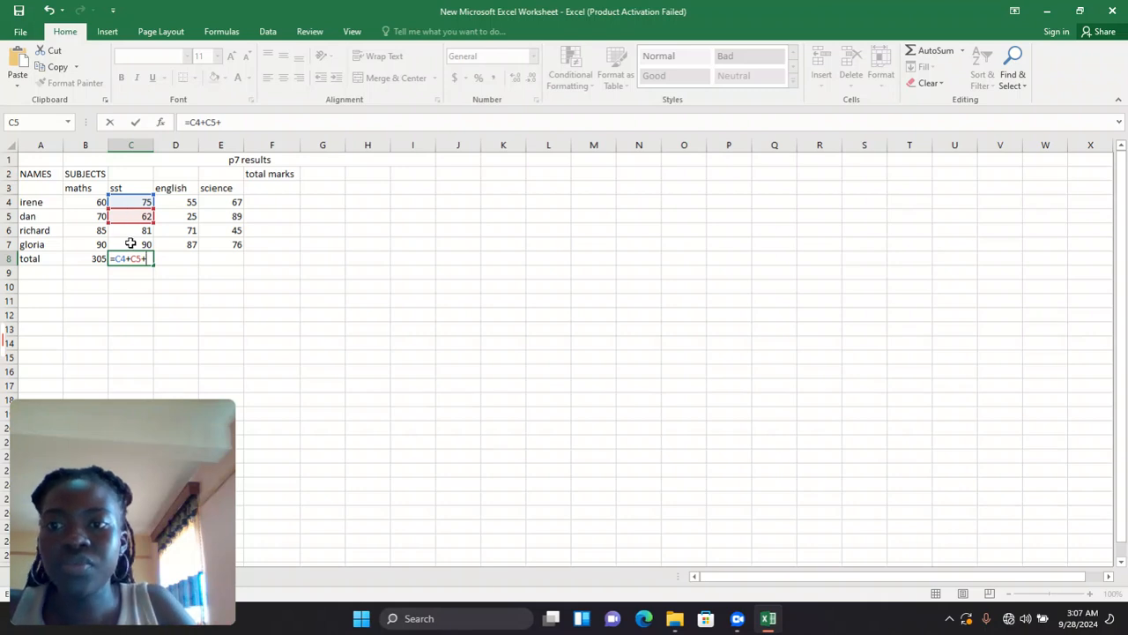
click(129, 228)
text(+)
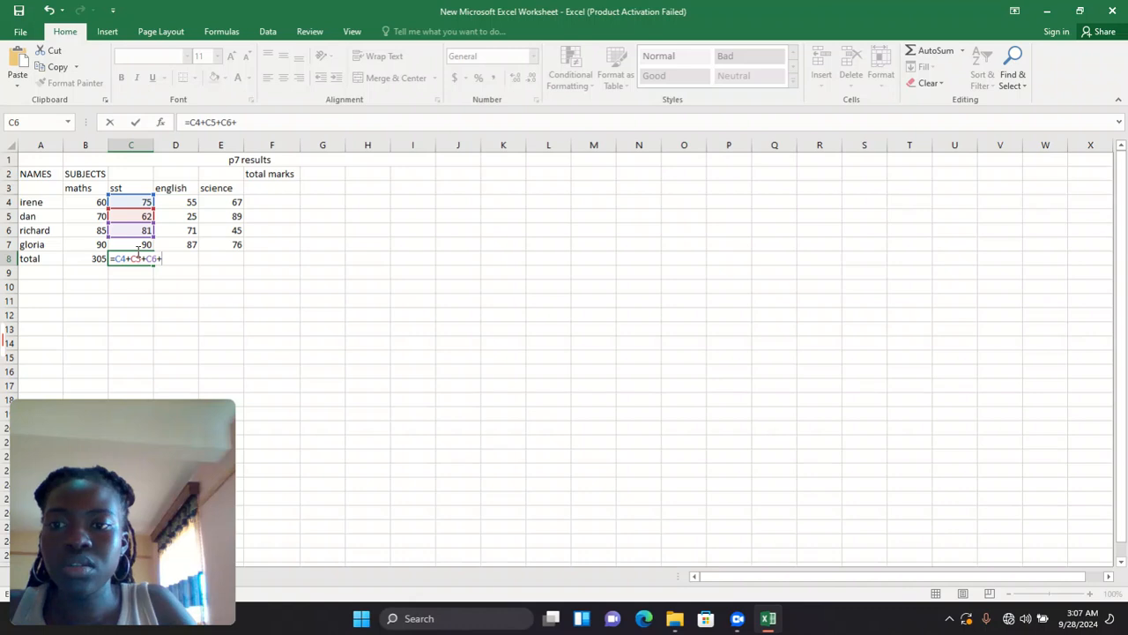
click(137, 243)
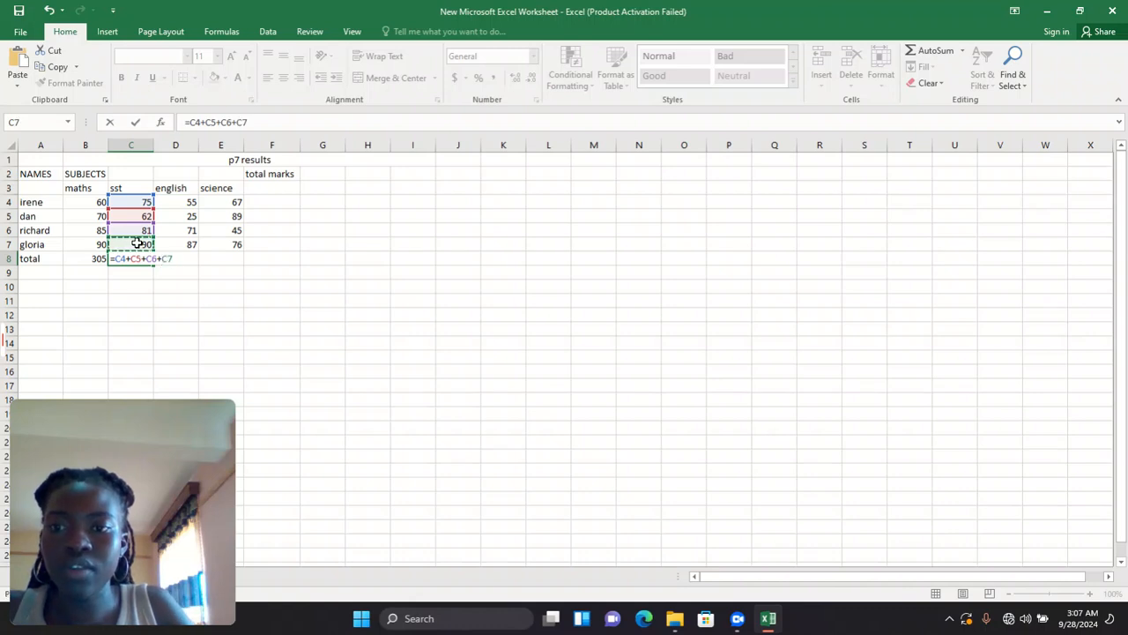
key(Return)
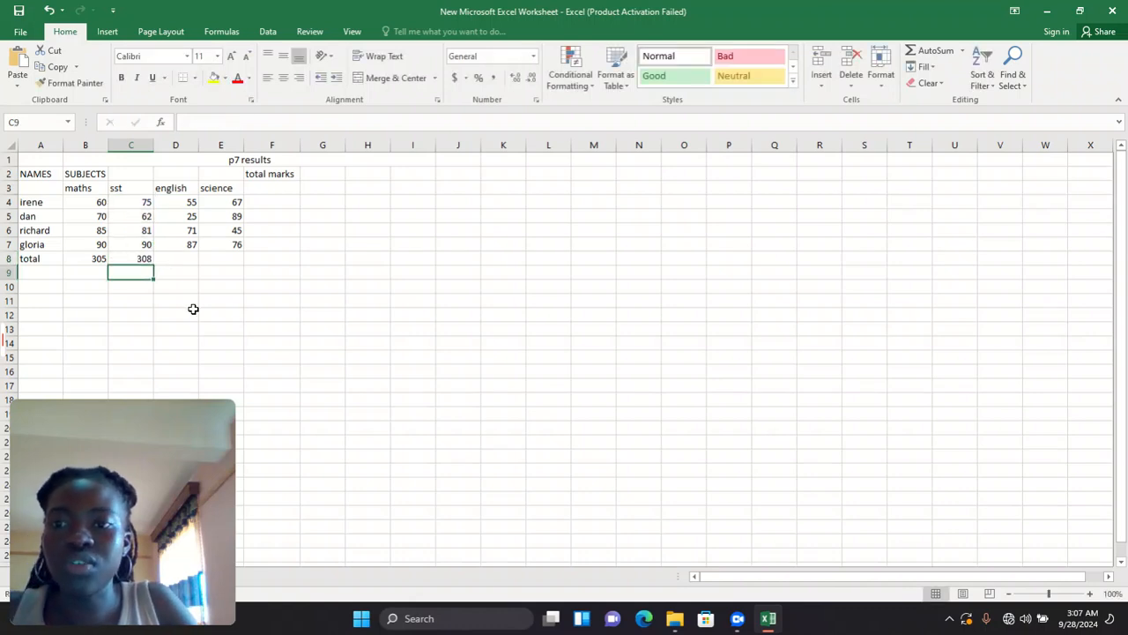
click(164, 258)
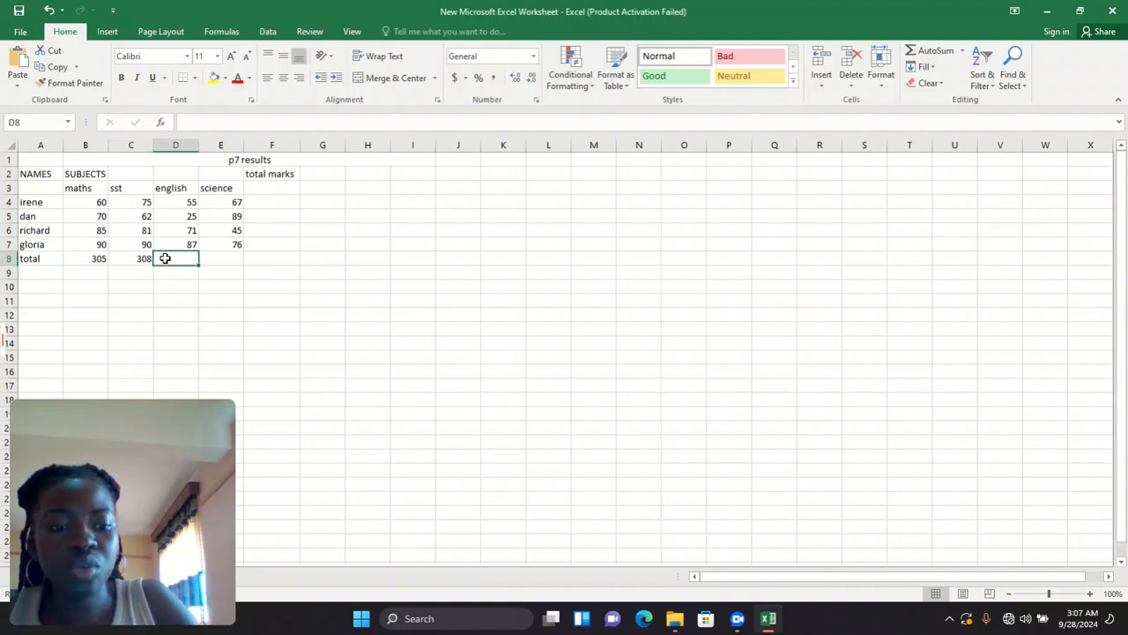
- Enter =D4+D5+D6+D7 in D8 for the english total of 238
text(=)
click(181, 201)
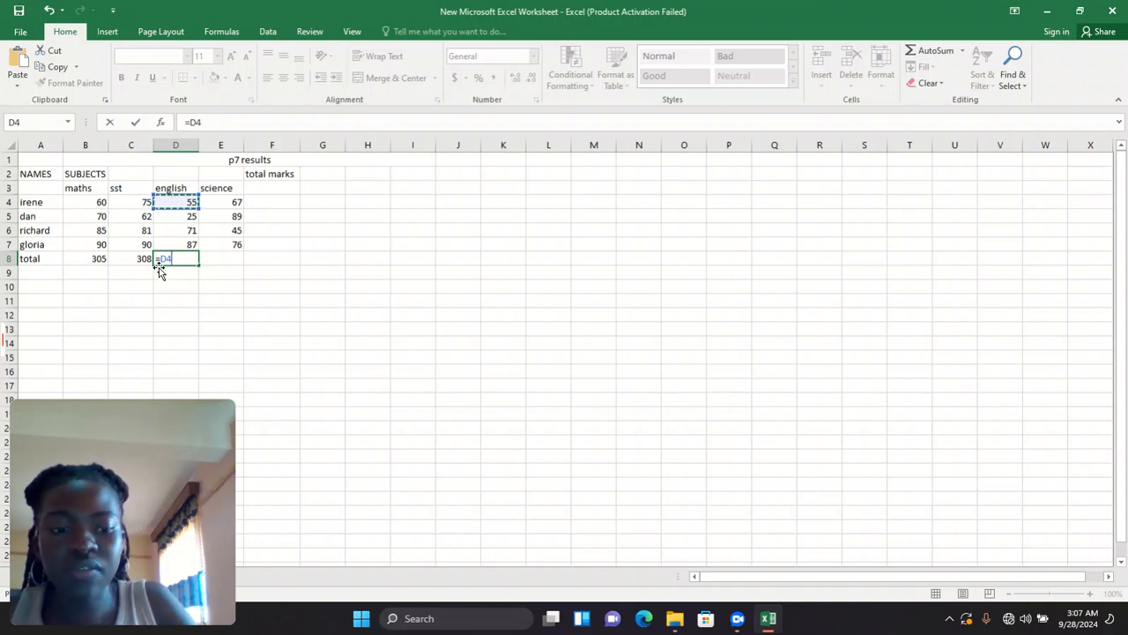
text(+)
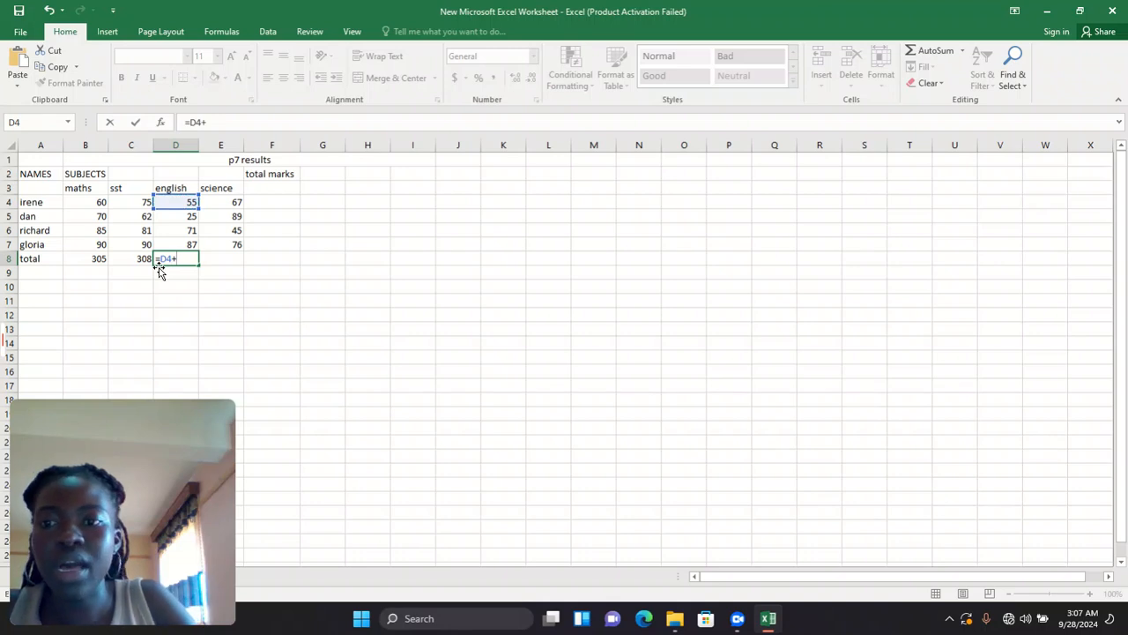
click(182, 216)
text(+)
click(185, 232)
text(+)
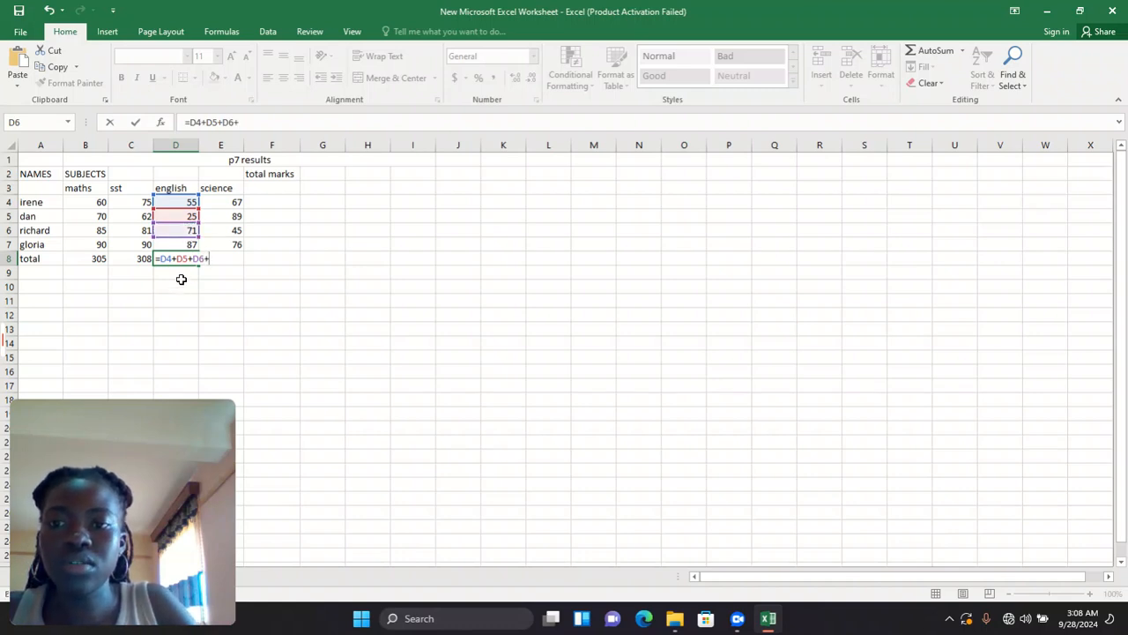
click(177, 245)
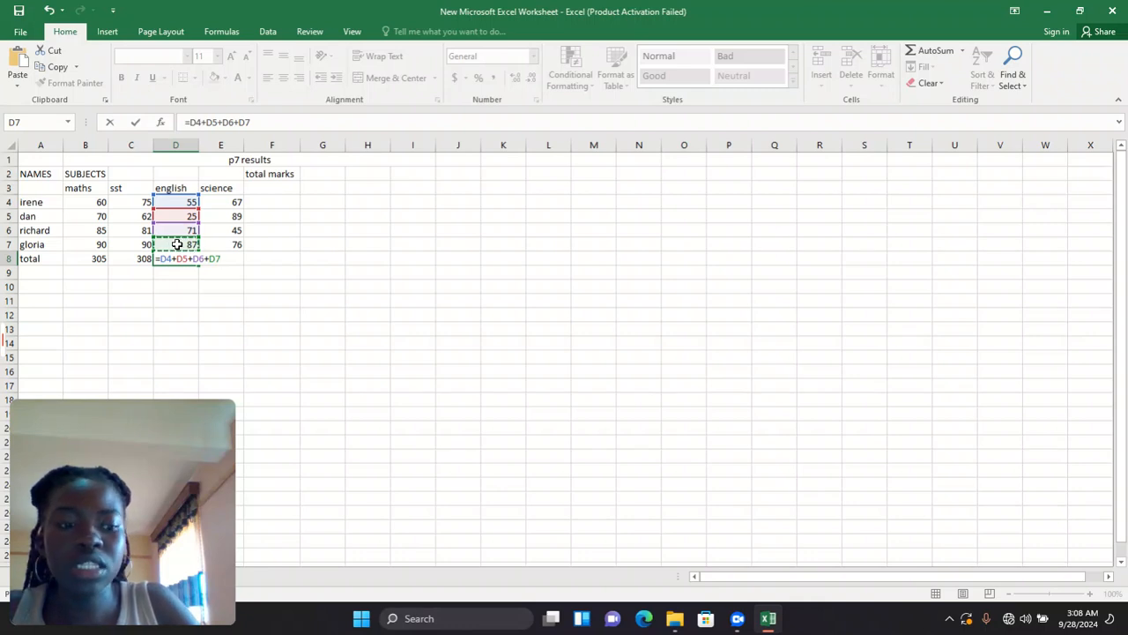
key(Return)
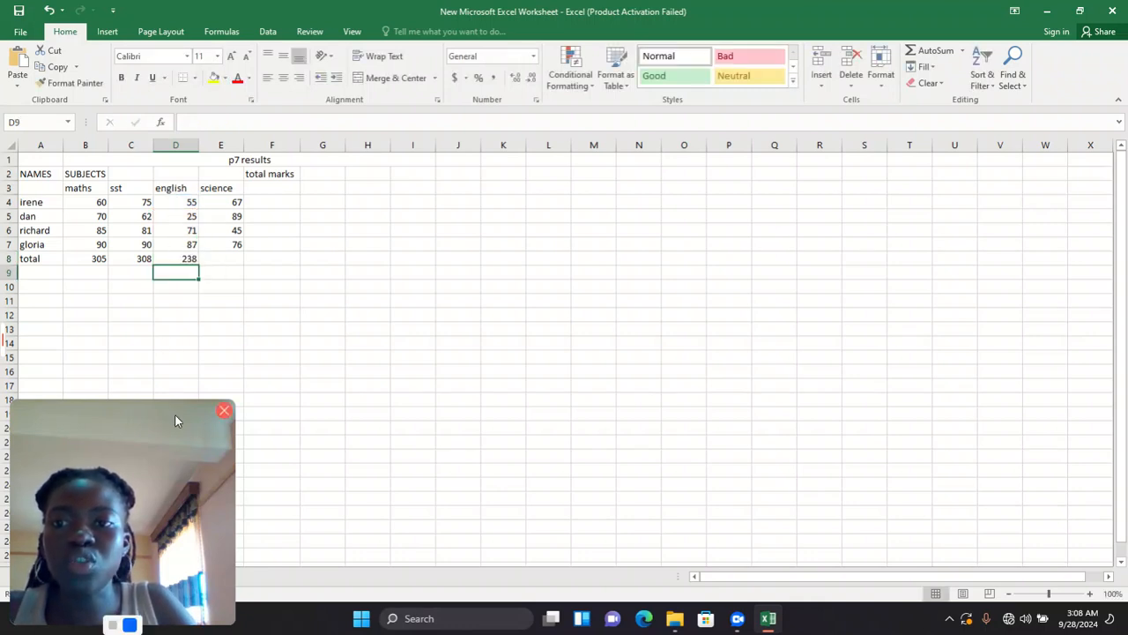
- Enter =E4+E5+E6+E7 in E8 for the science total of 277
click(214, 261)
text(=)
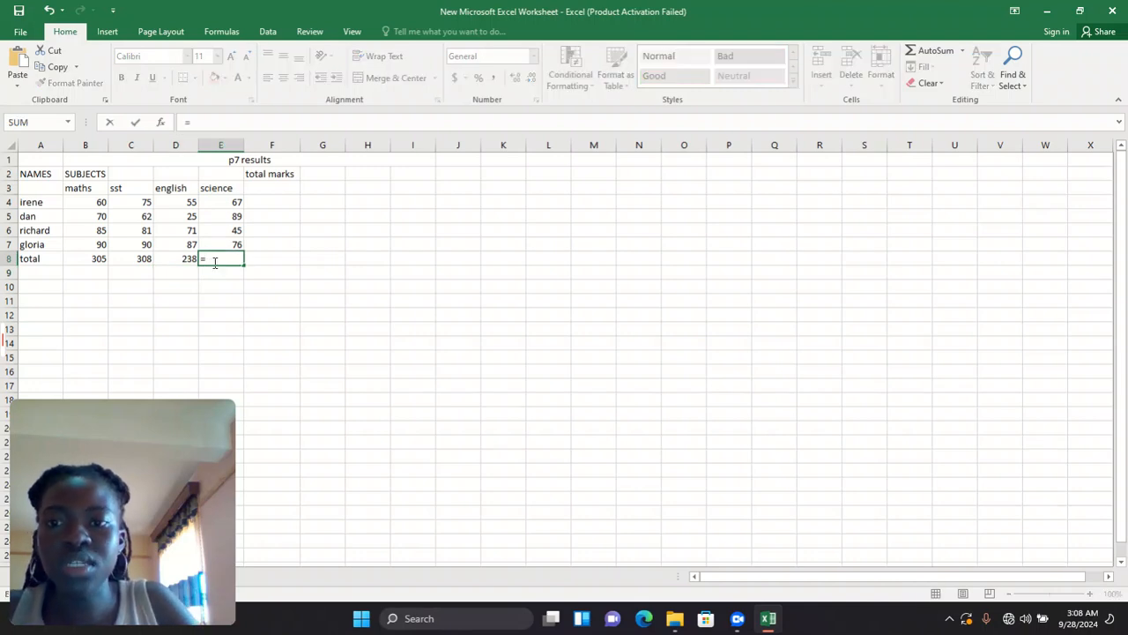
click(217, 202)
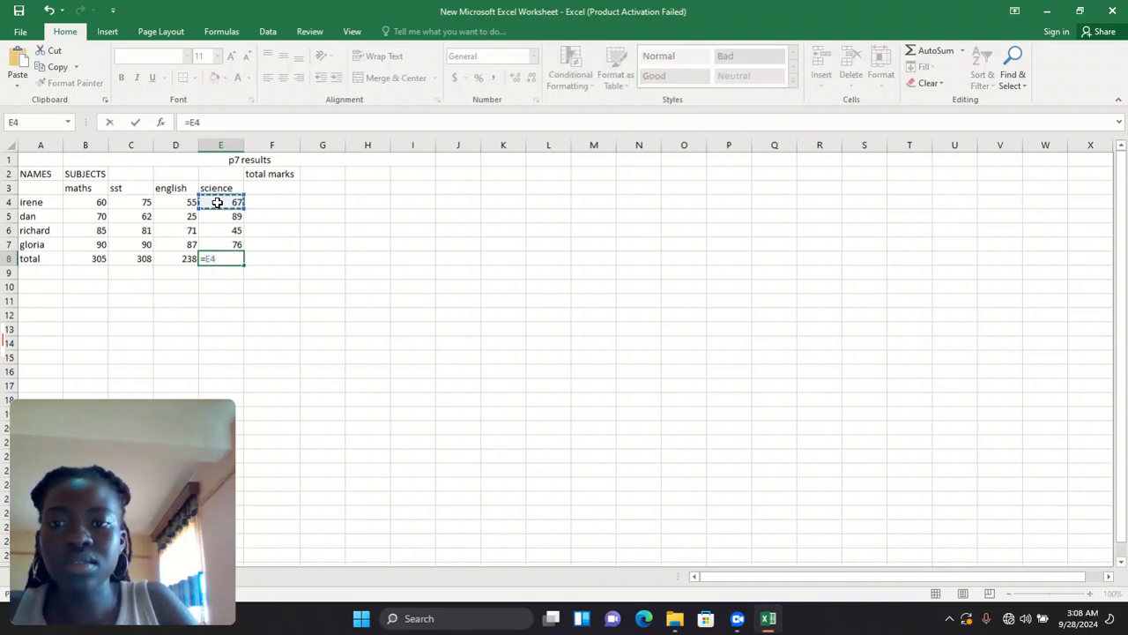
text(+)
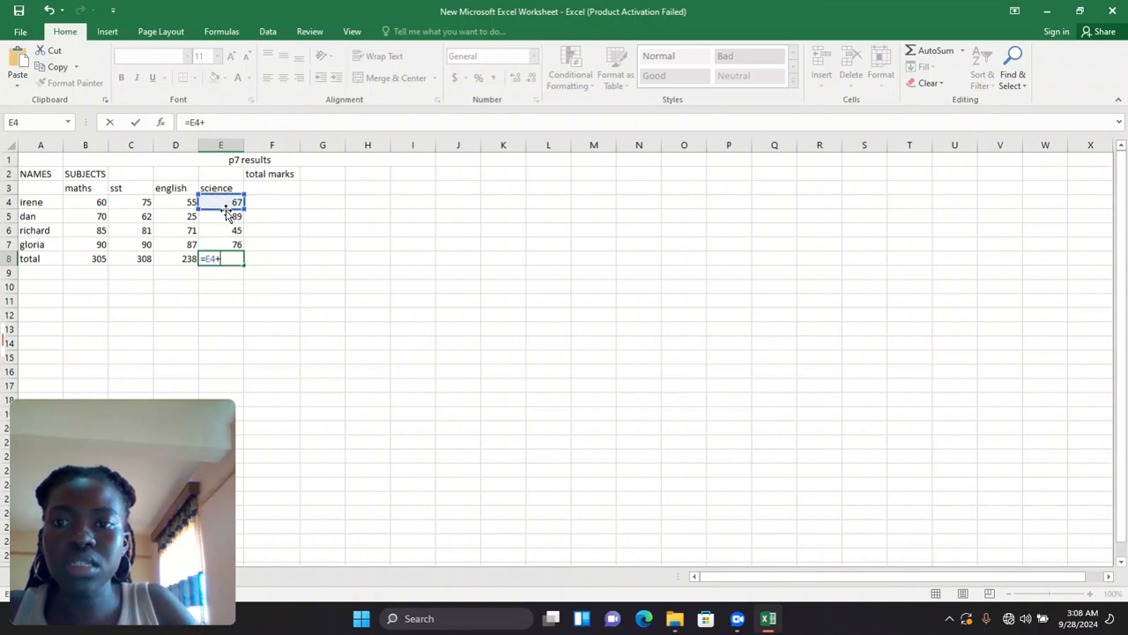
click(227, 214)
text(+)
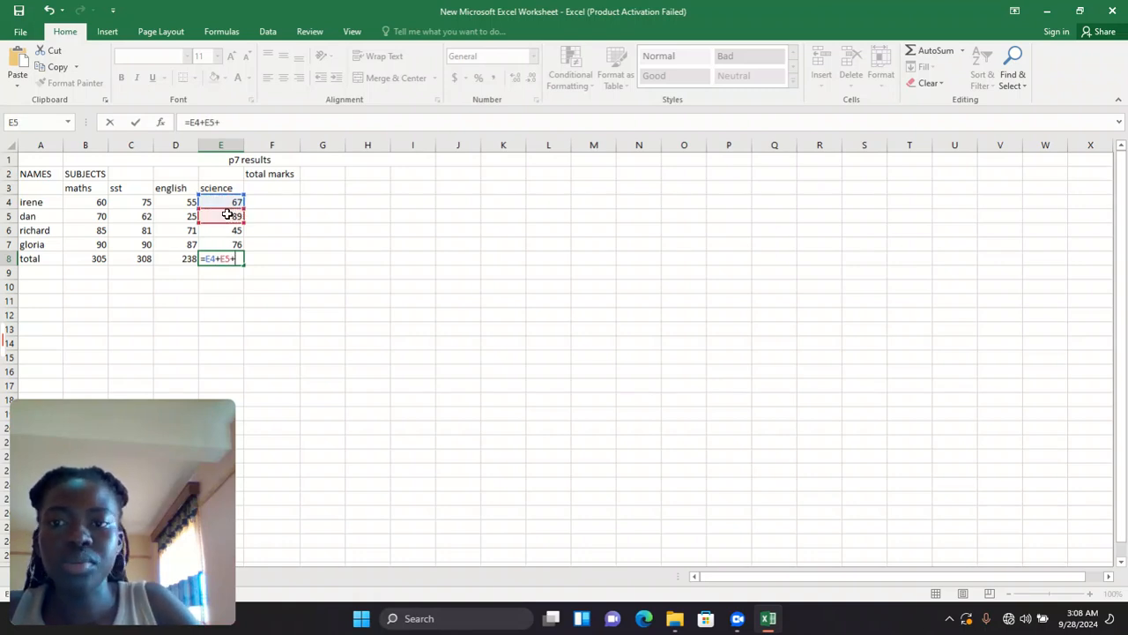
click(227, 229)
text(+)
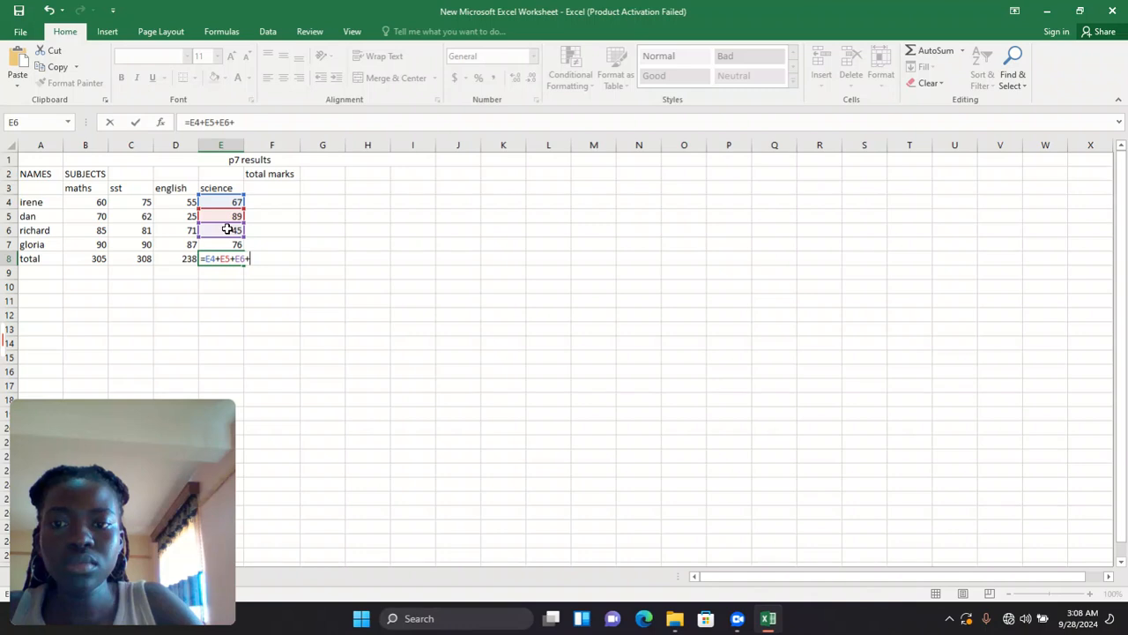
click(226, 241)
key(Return)
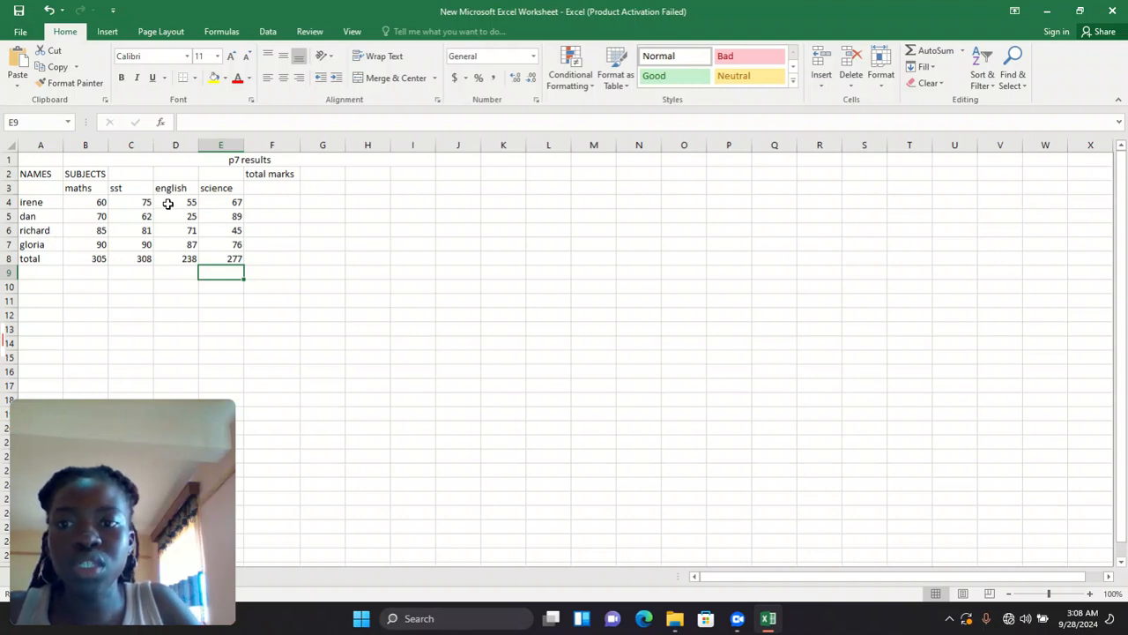
- Enter =B4+C4+D4+E4 in F4, giving the first pupil 257 total marks
click(282, 202)
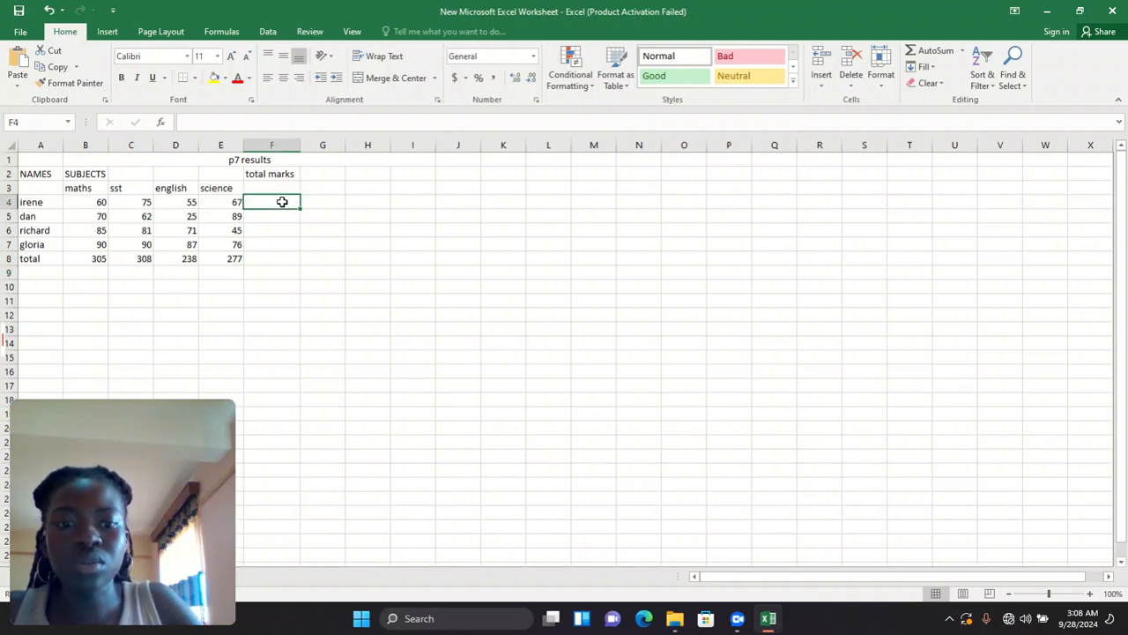
text(=)
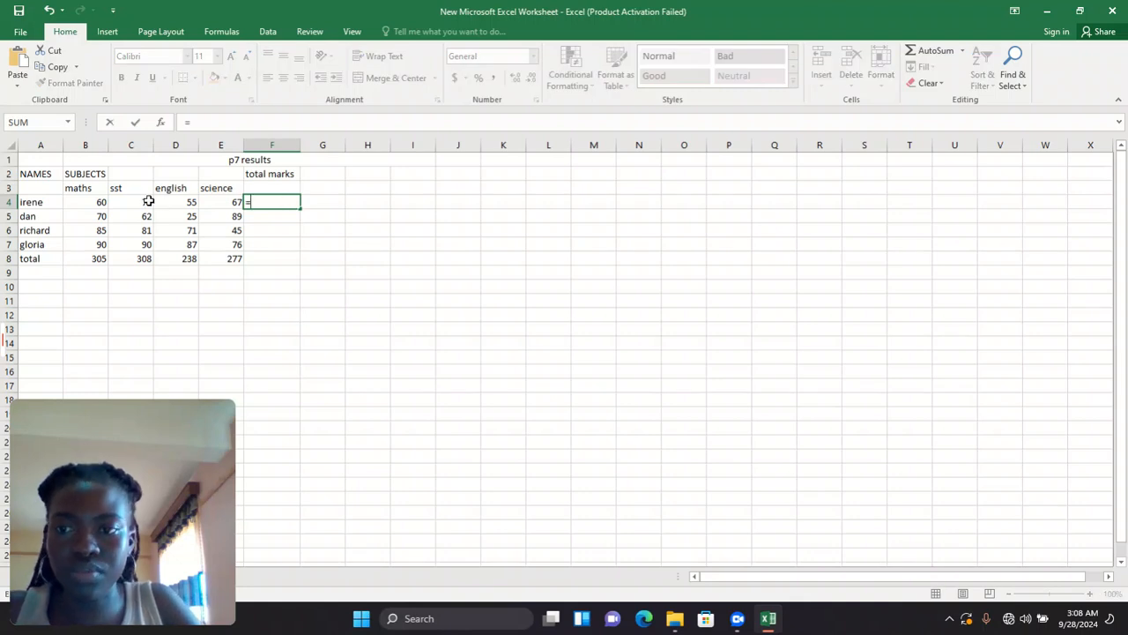
click(92, 201)
text(+)
click(128, 200)
text(+)
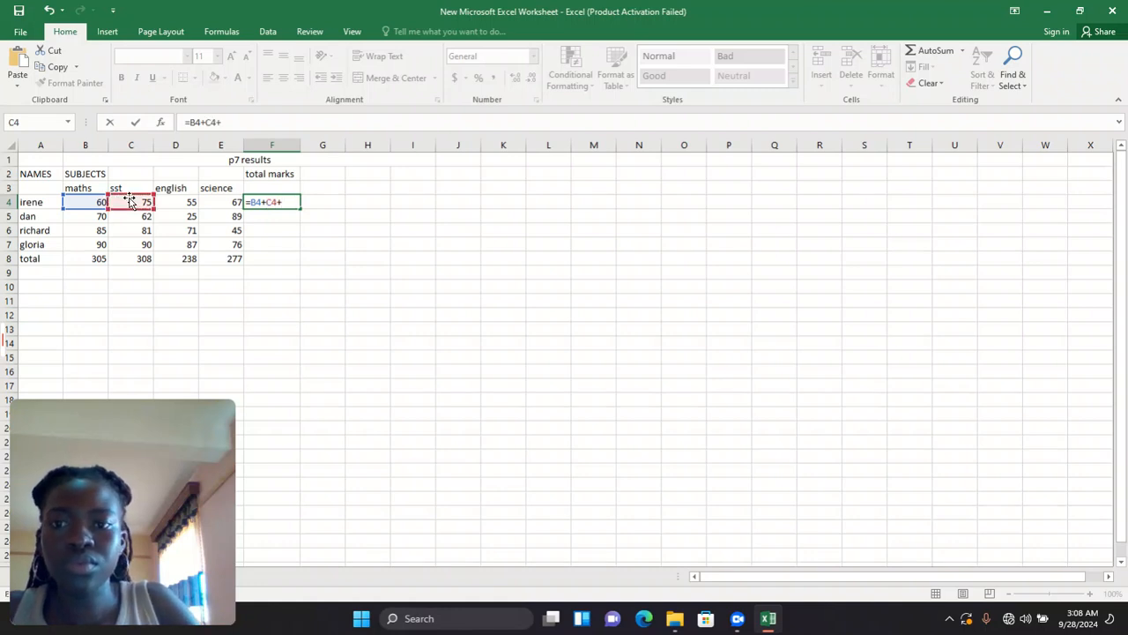
click(189, 192)
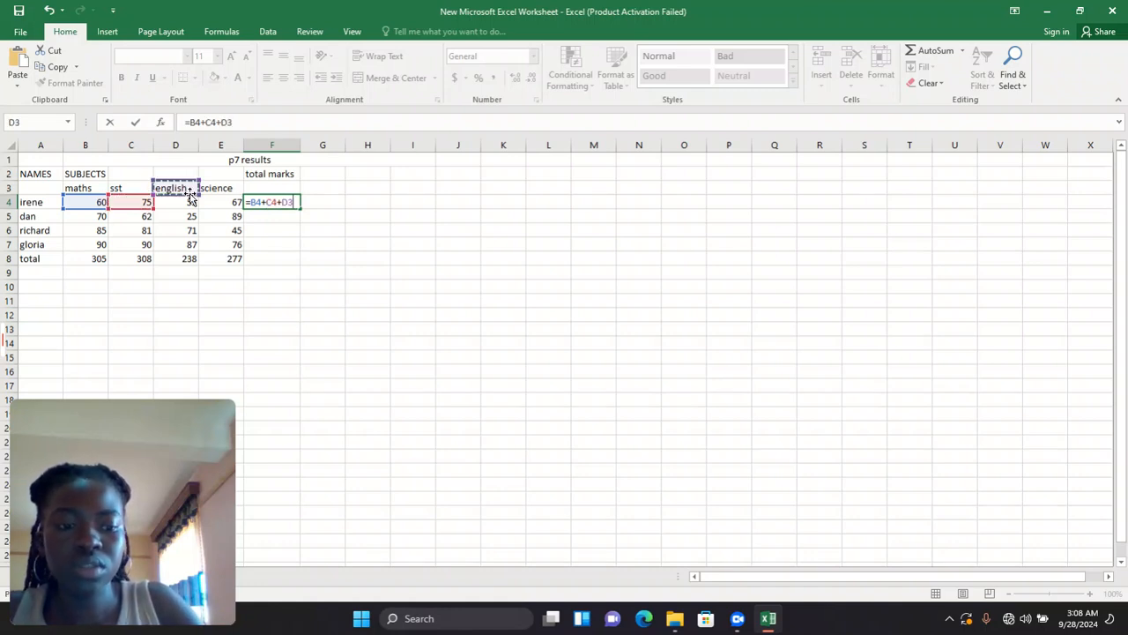
key(Down)
key(Down)
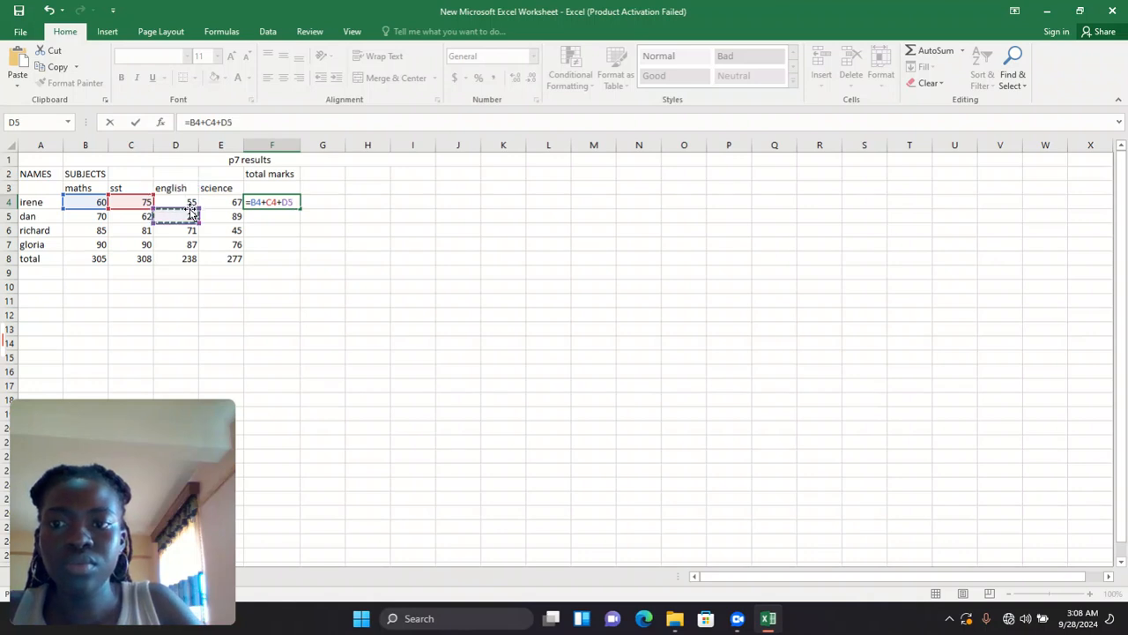
click(188, 200)
text(+)
click(222, 202)
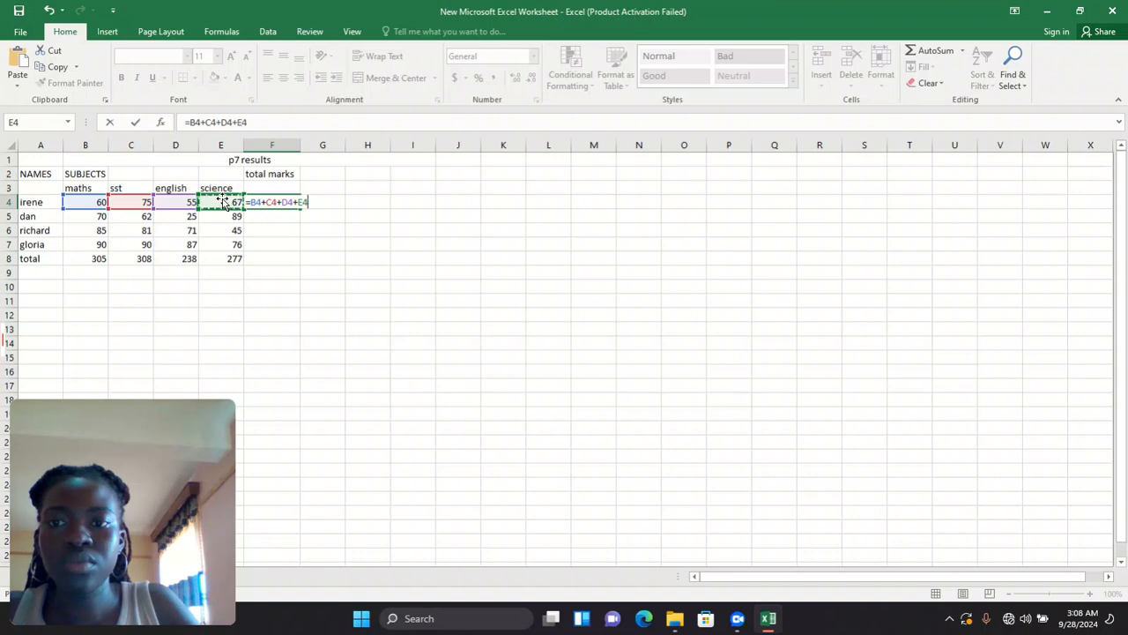
key(Return)
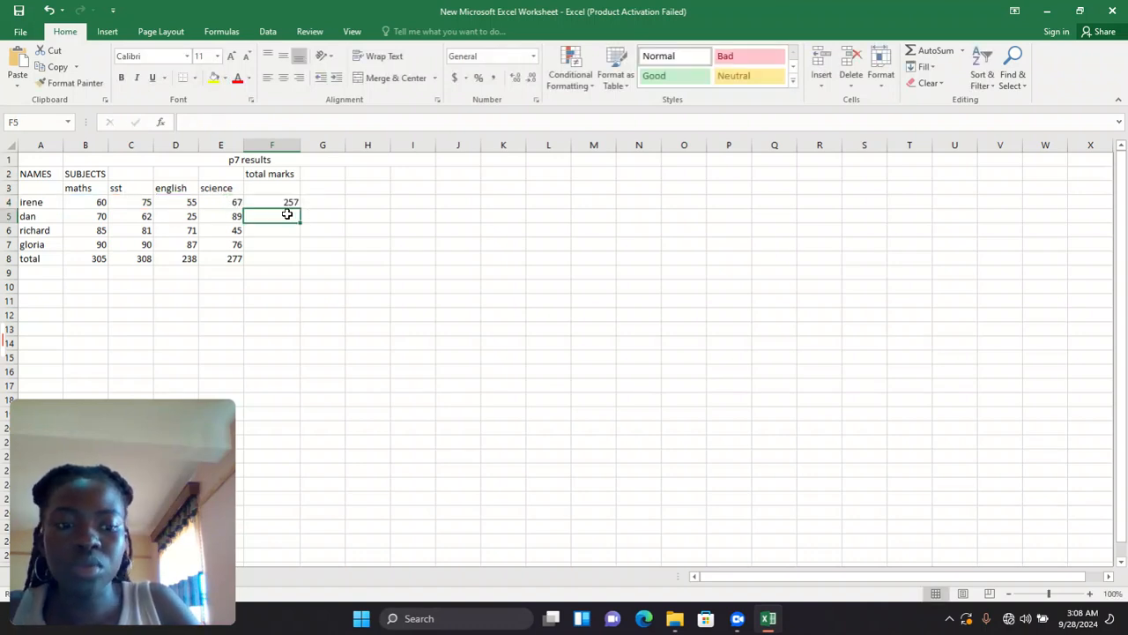
- Enter =B5+C5+D5+E5 in F5, giving the second pupil 246 total marks
text(=)
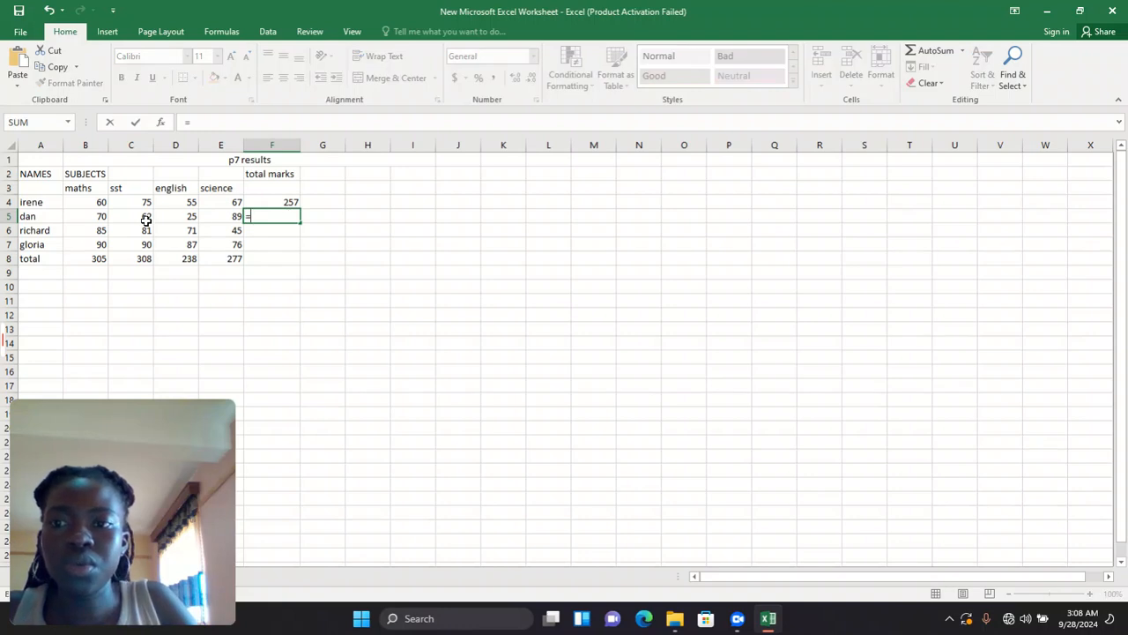
click(80, 217)
text(+)
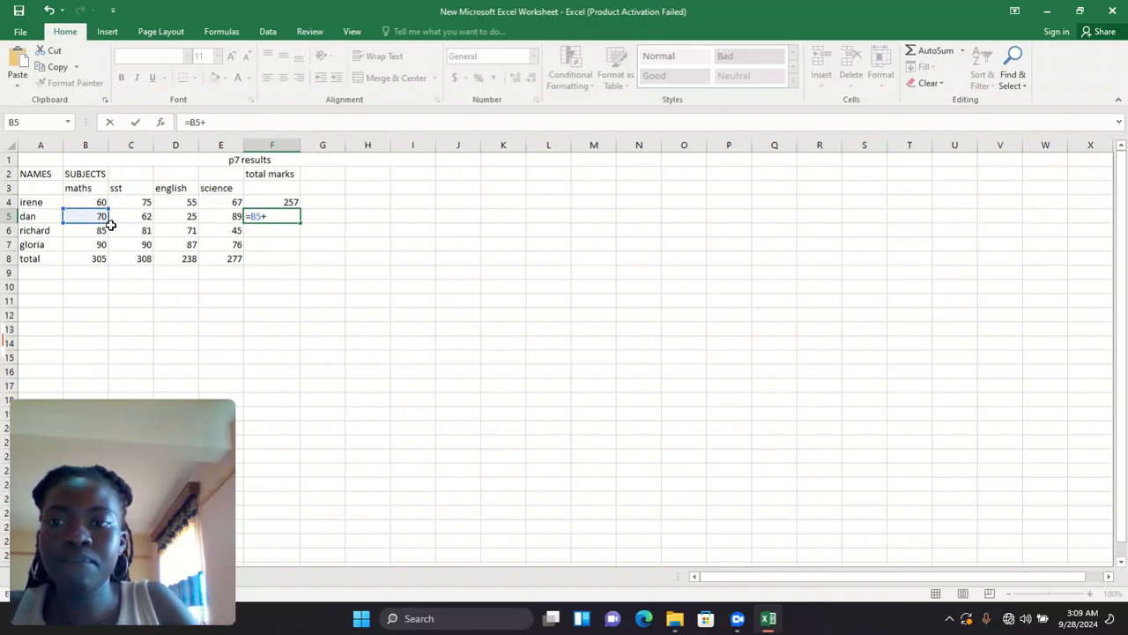
click(118, 220)
text(+)
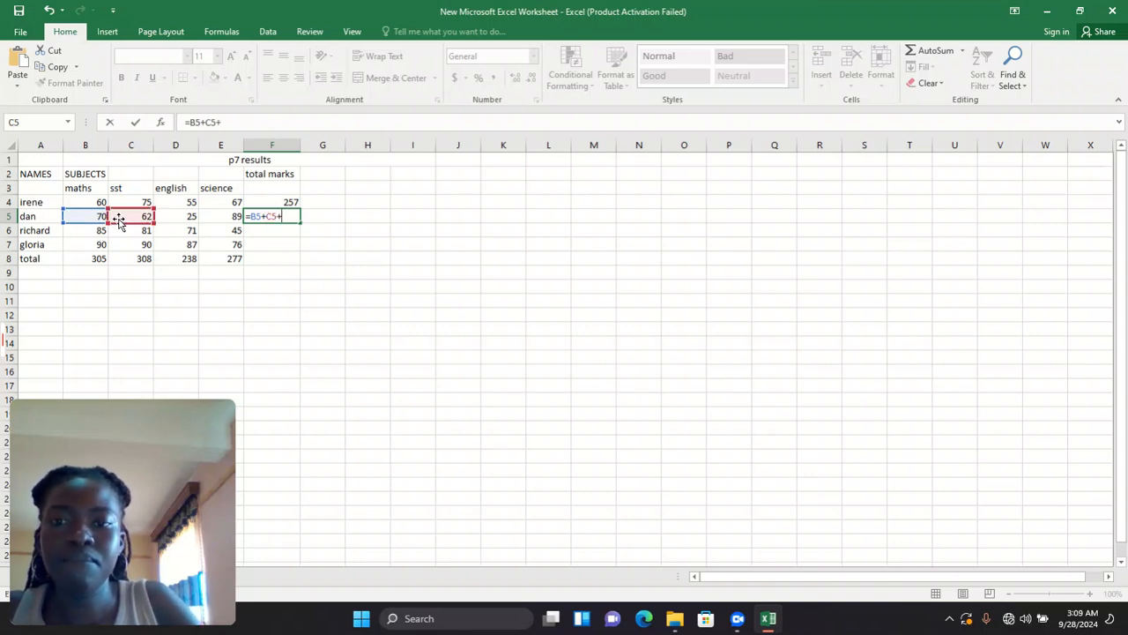
click(166, 219)
text(+)
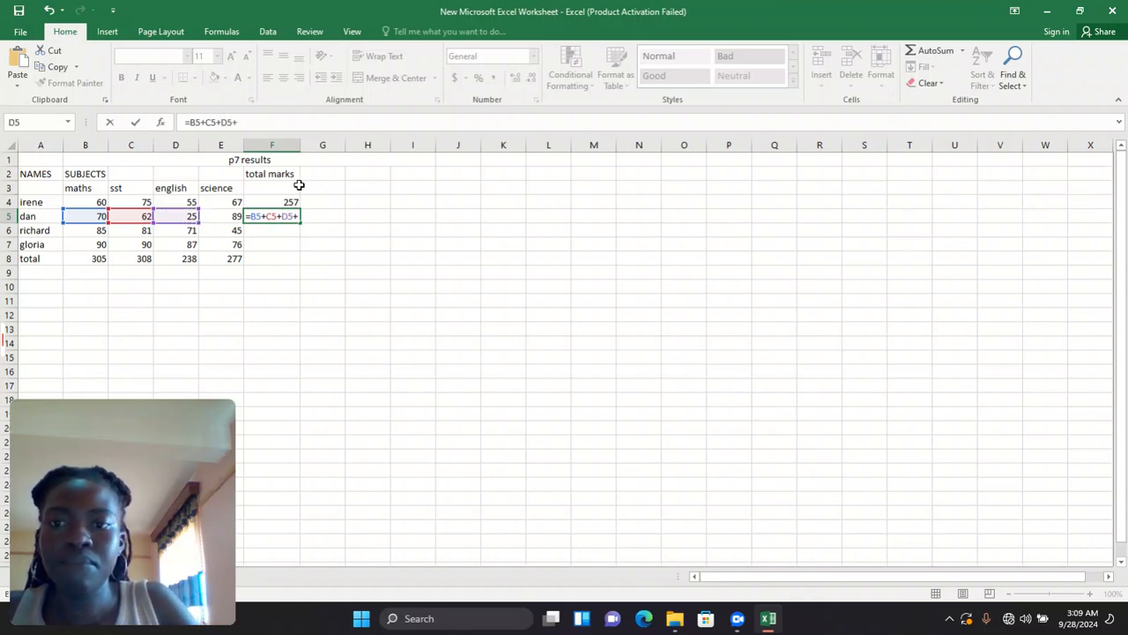
click(226, 216)
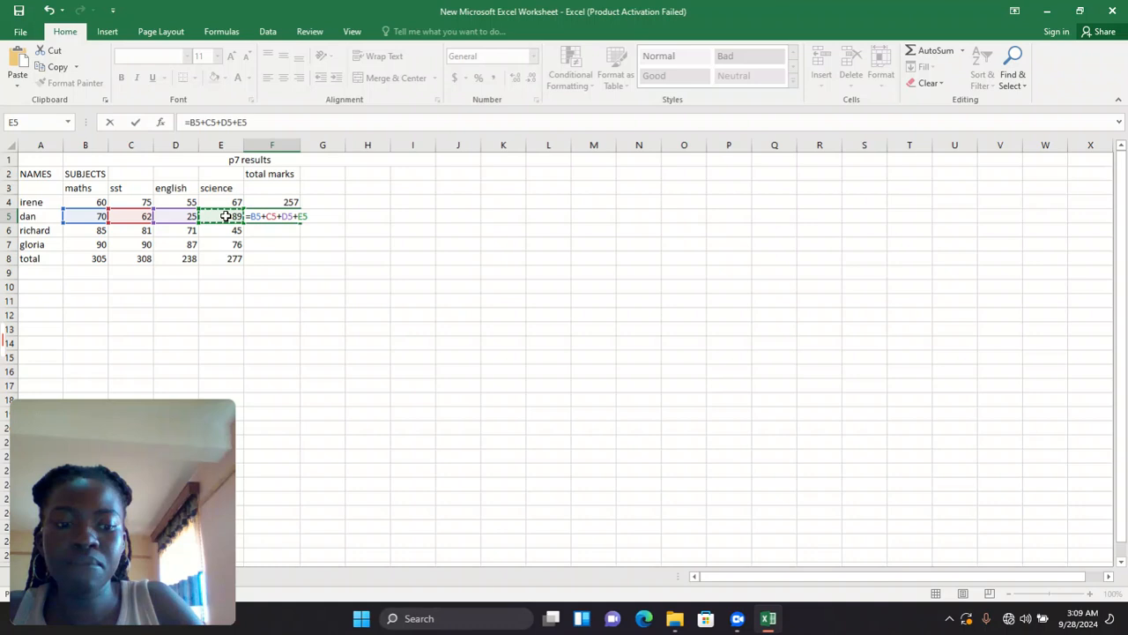
key(Return)
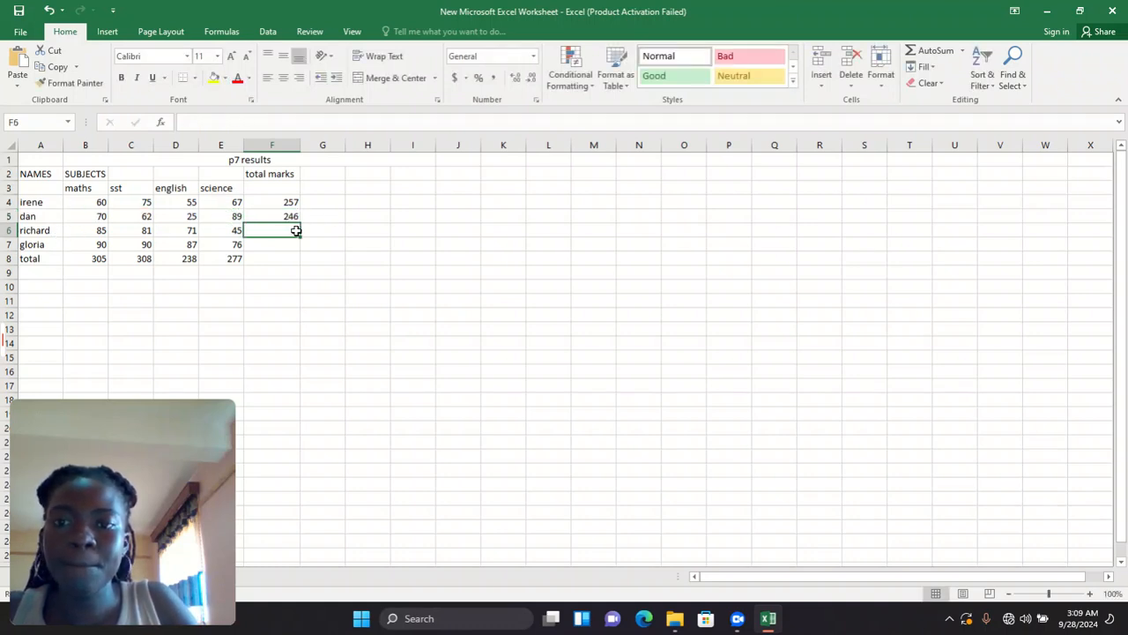
- Enter =B6+C6+D6+E6 in F6, giving the third pupil 282 total marks
text(=)
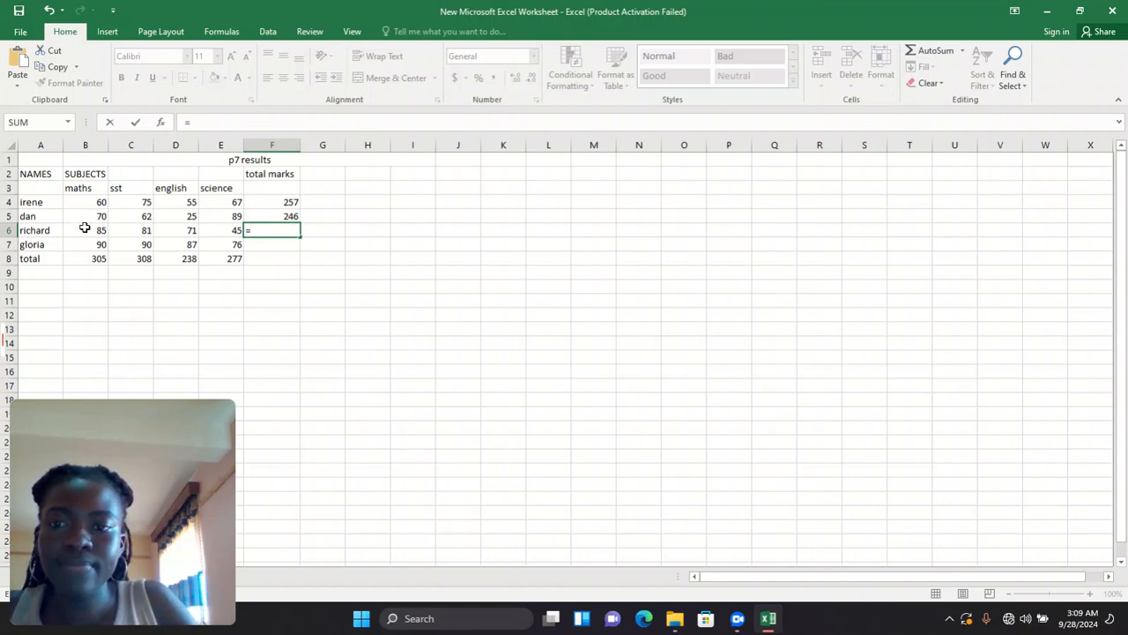
text(+)
click(120, 228)
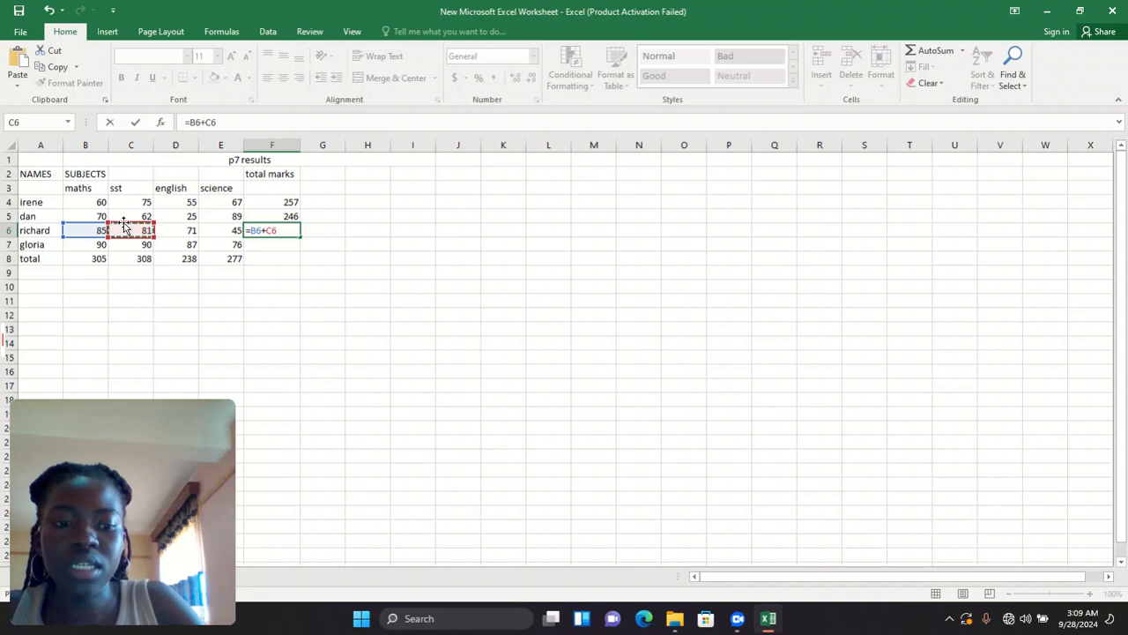
text(+)
click(160, 229)
text(+)
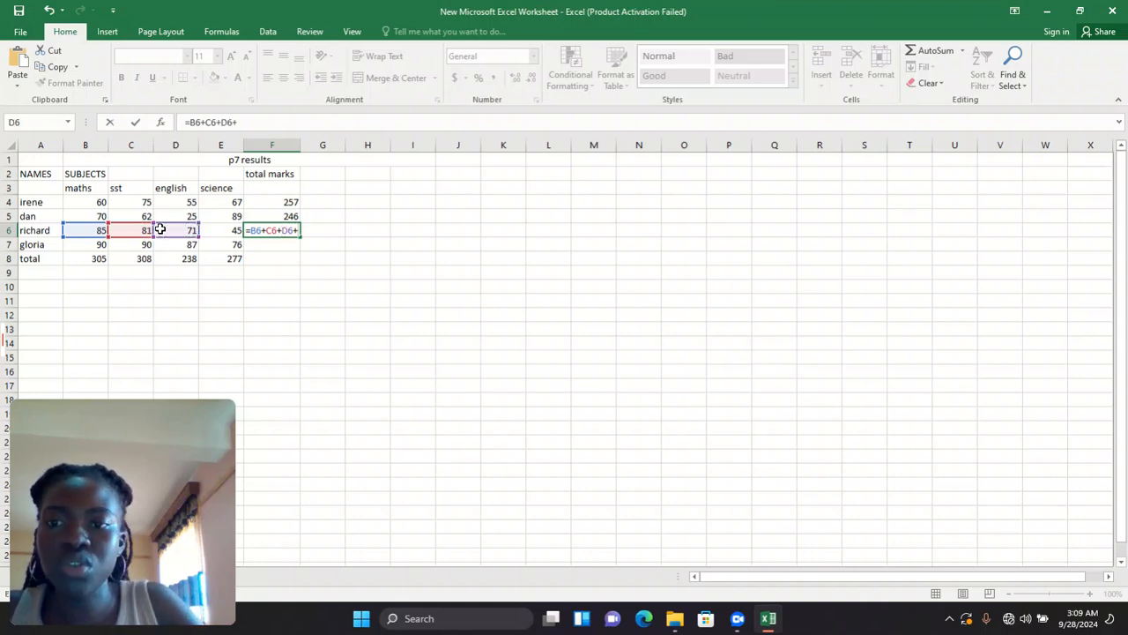
click(207, 229)
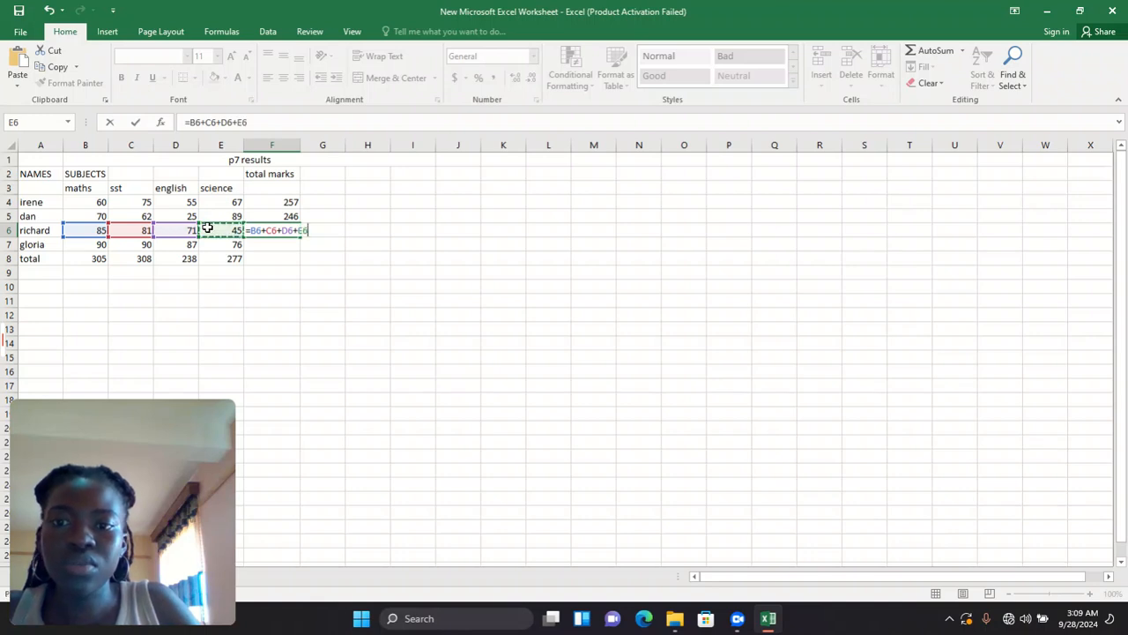
key(Return)
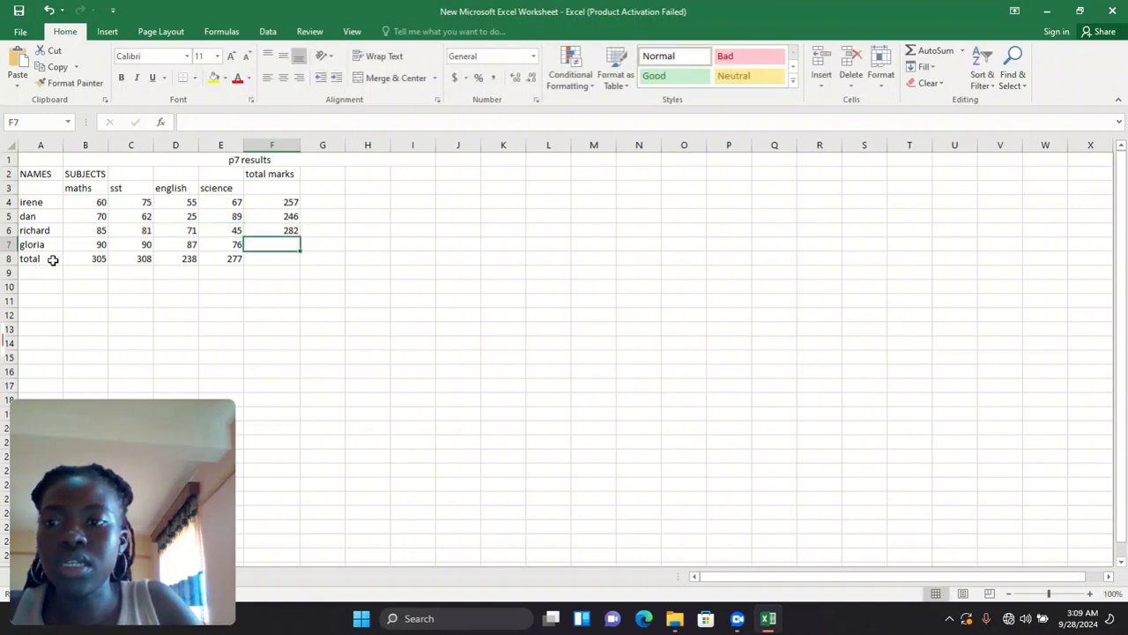
- Enter =B7+C7+D7+E7 in F7 for the fourth pupil's total of 343
click(97, 241)
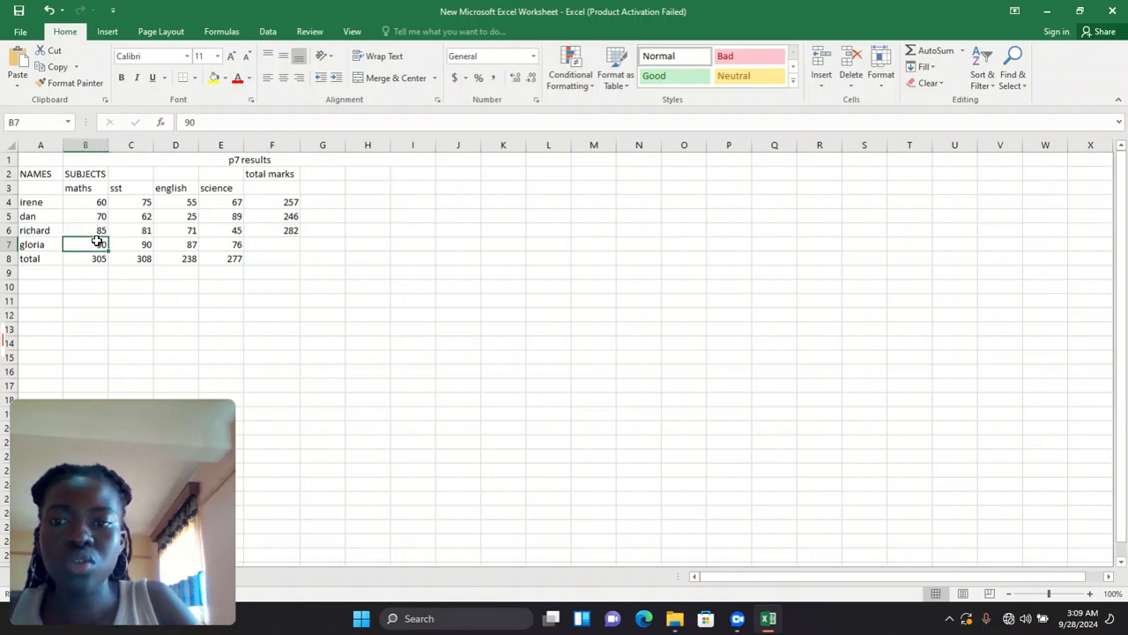
click(264, 241)
text(=)
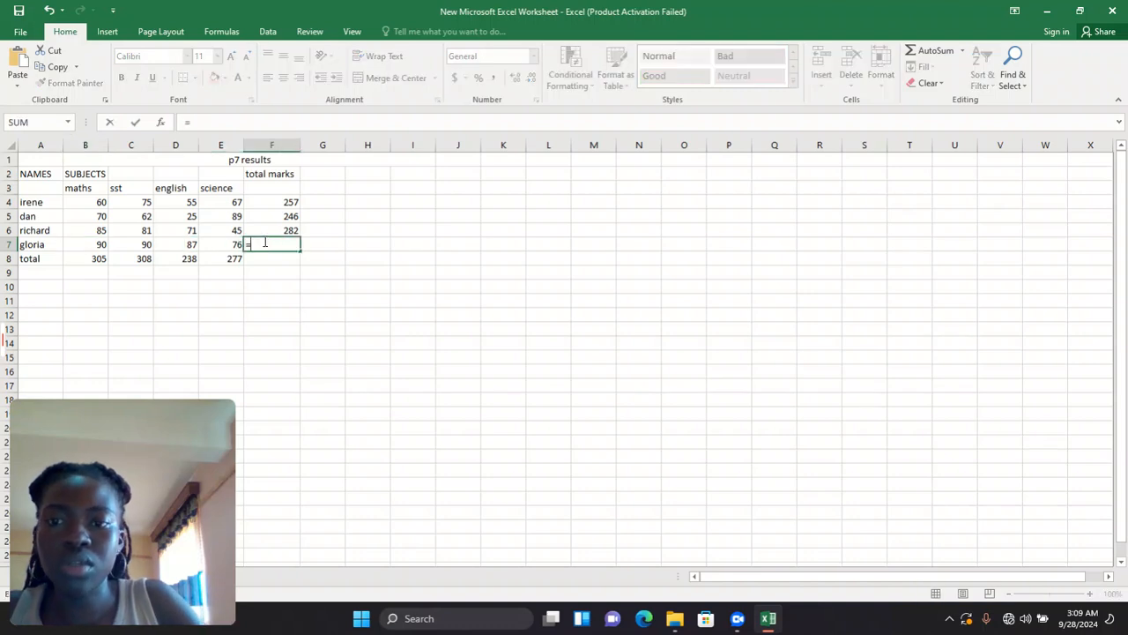
click(99, 245)
text(+)
click(120, 244)
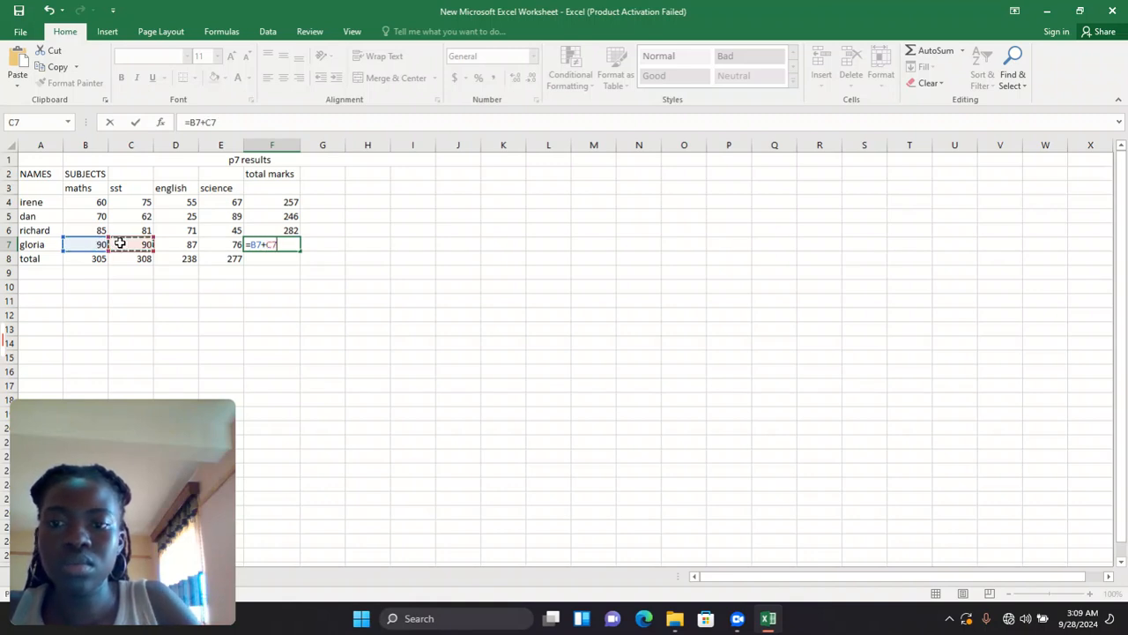
text(+)
click(169, 243)
text(+)
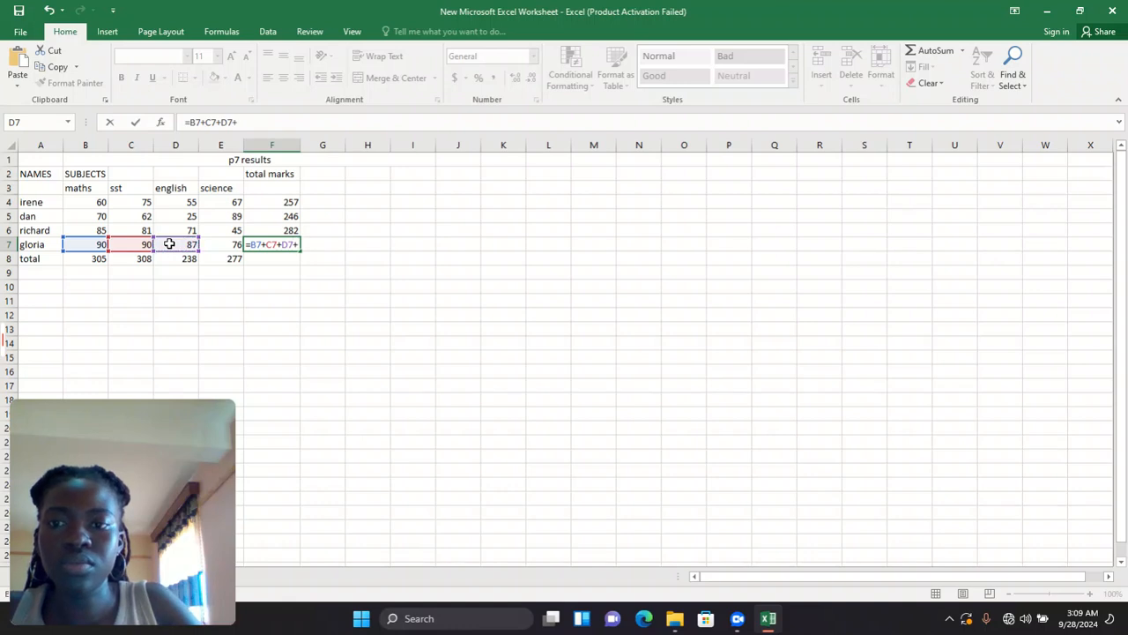
click(234, 244)
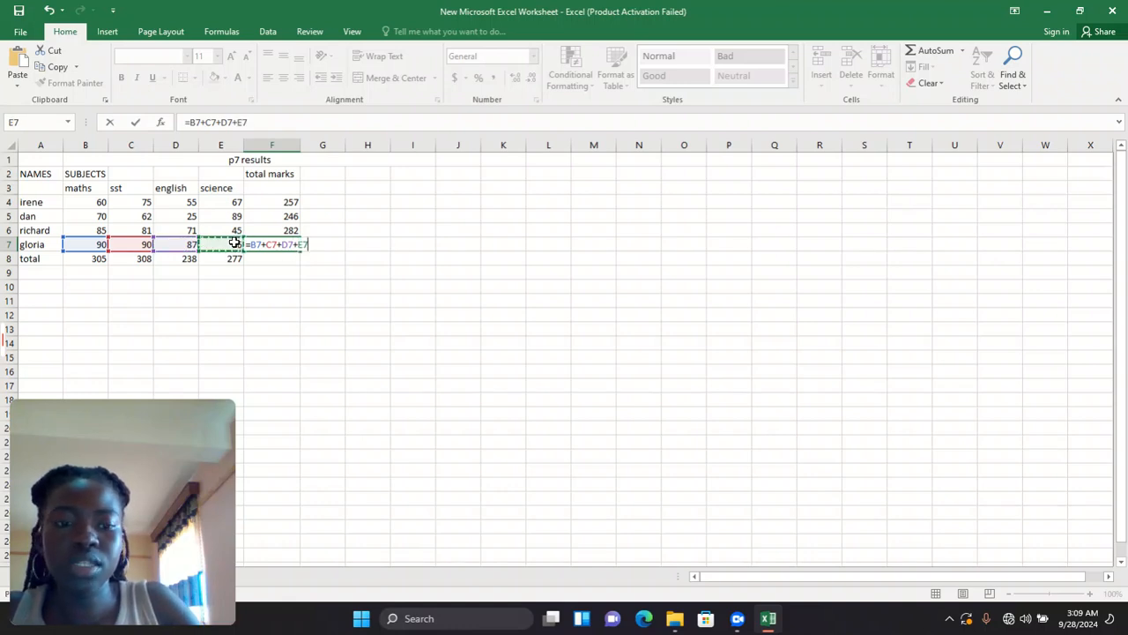
key(Return)
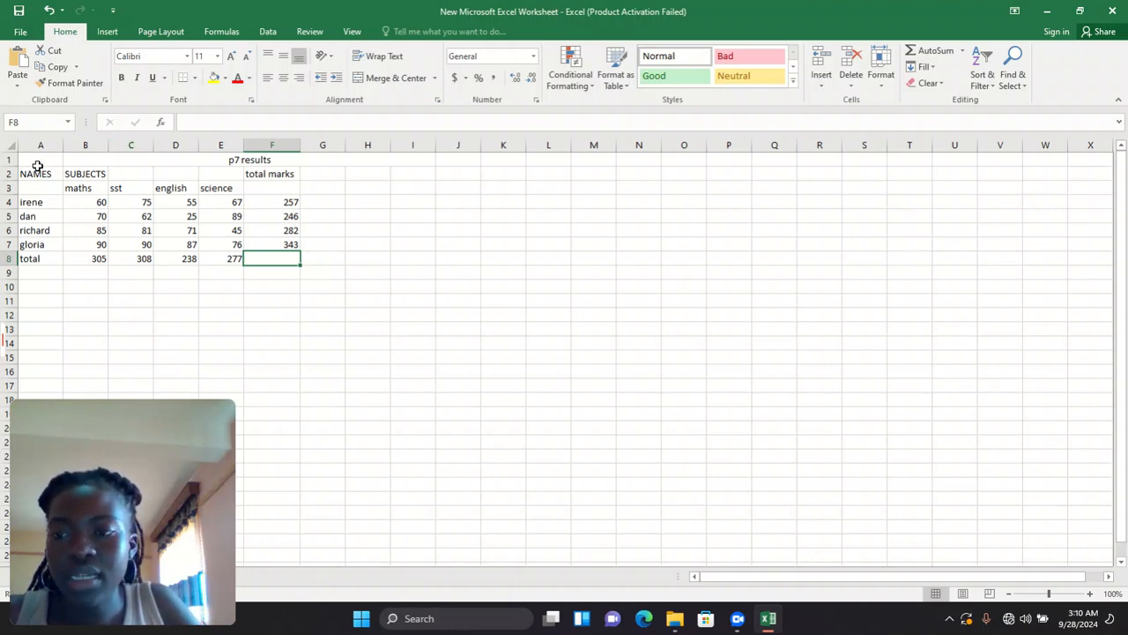
- Select the results table A2:F8 and bring up the Page Layout ribbon tab
drag(33, 169, 291, 258)
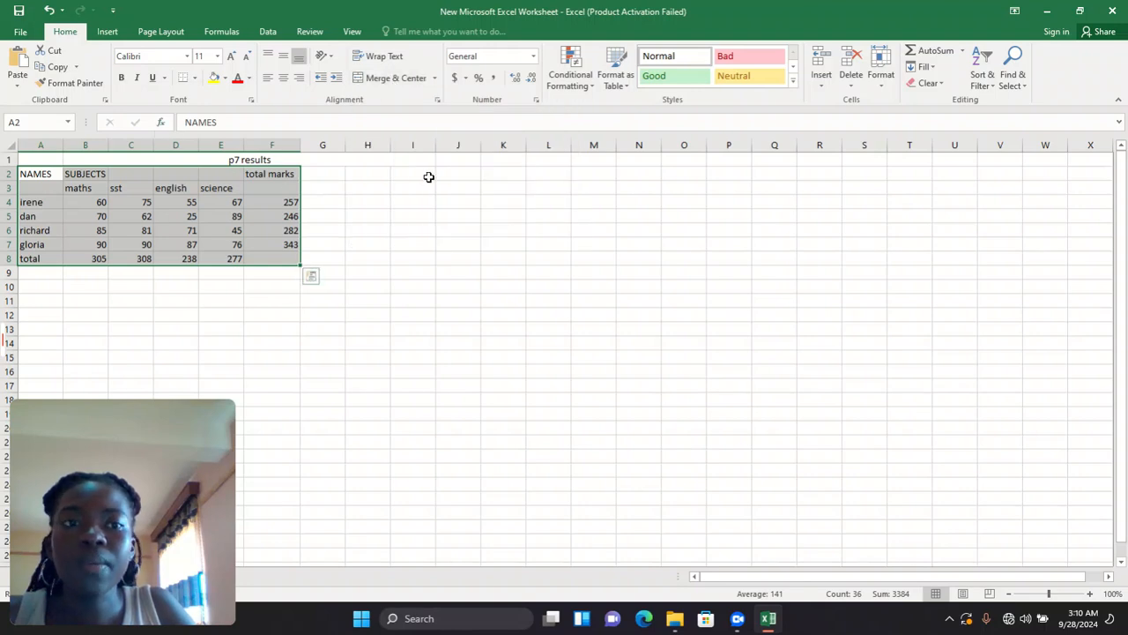
click(103, 33)
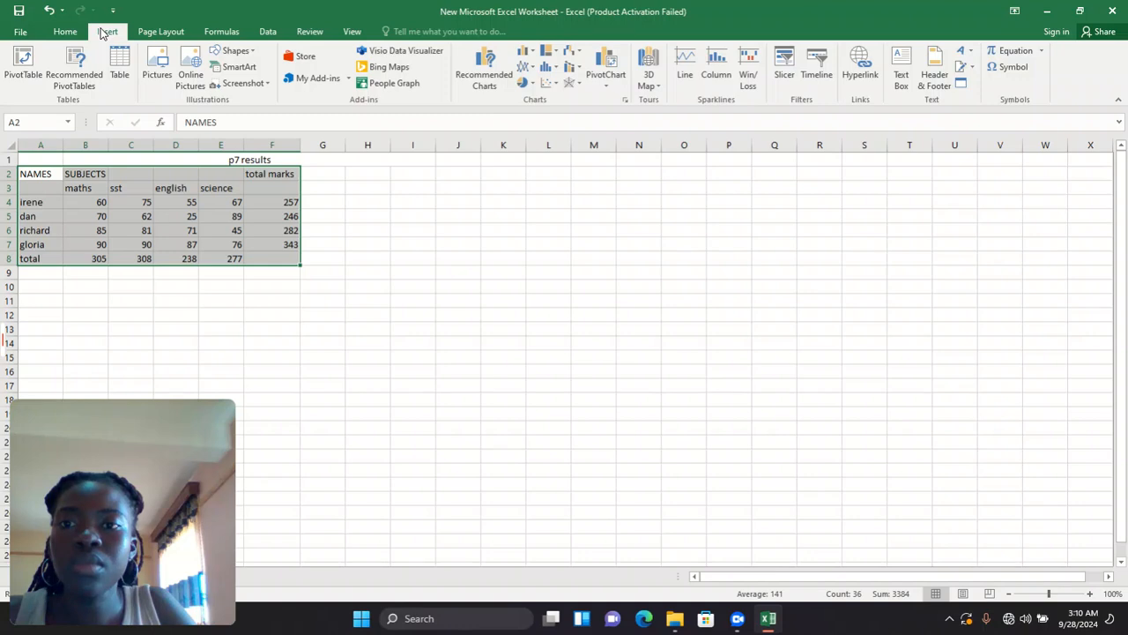
click(150, 34)
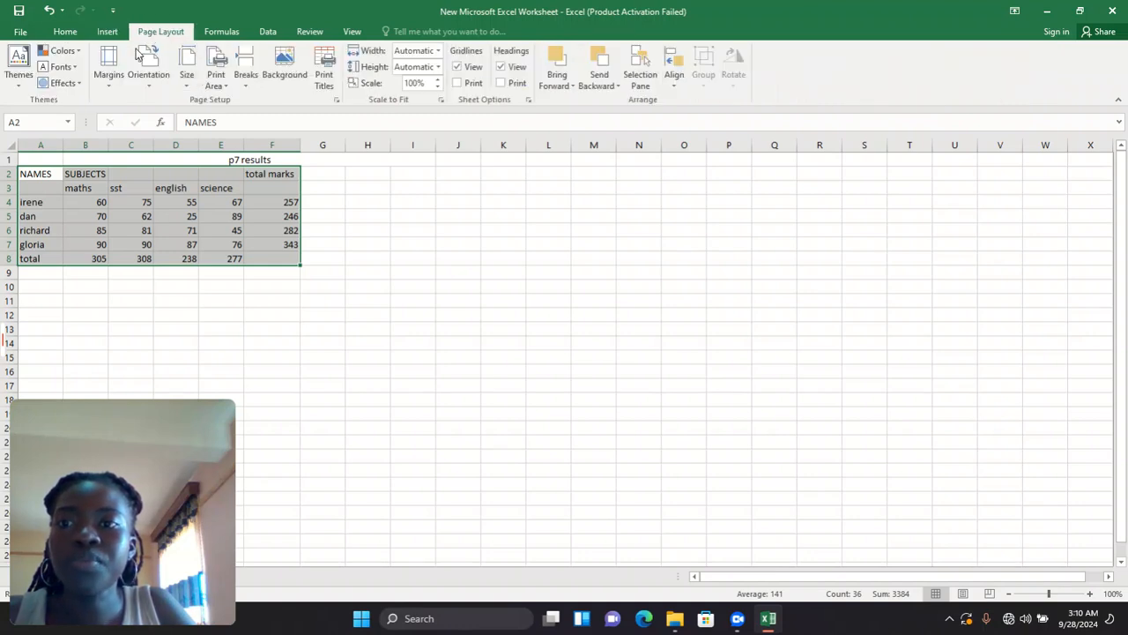
click(55, 36)
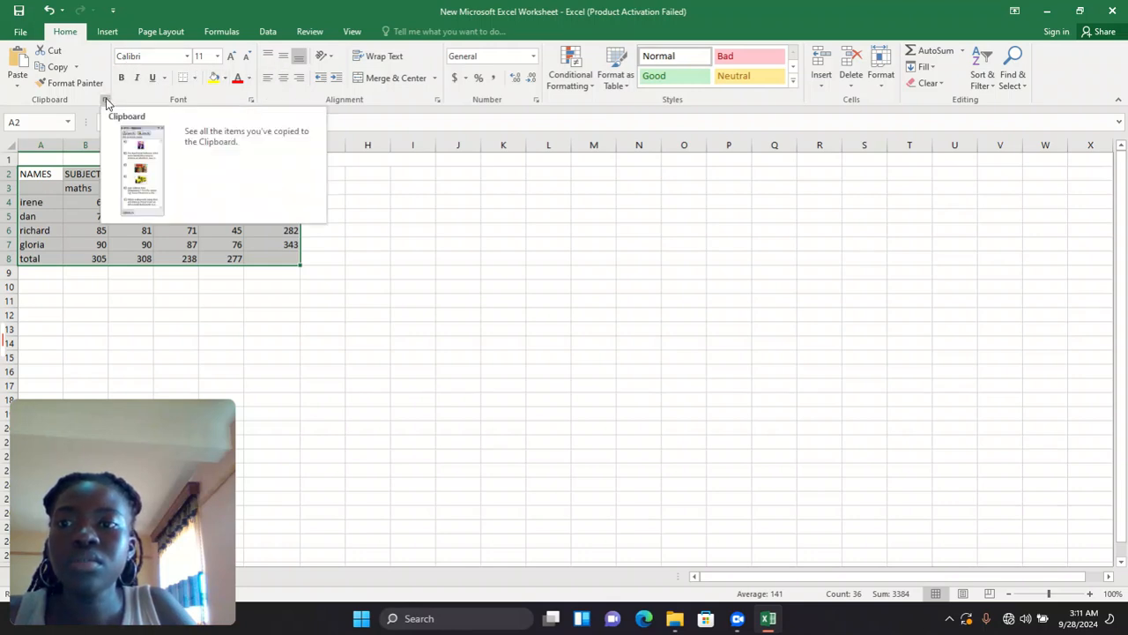
click(158, 31)
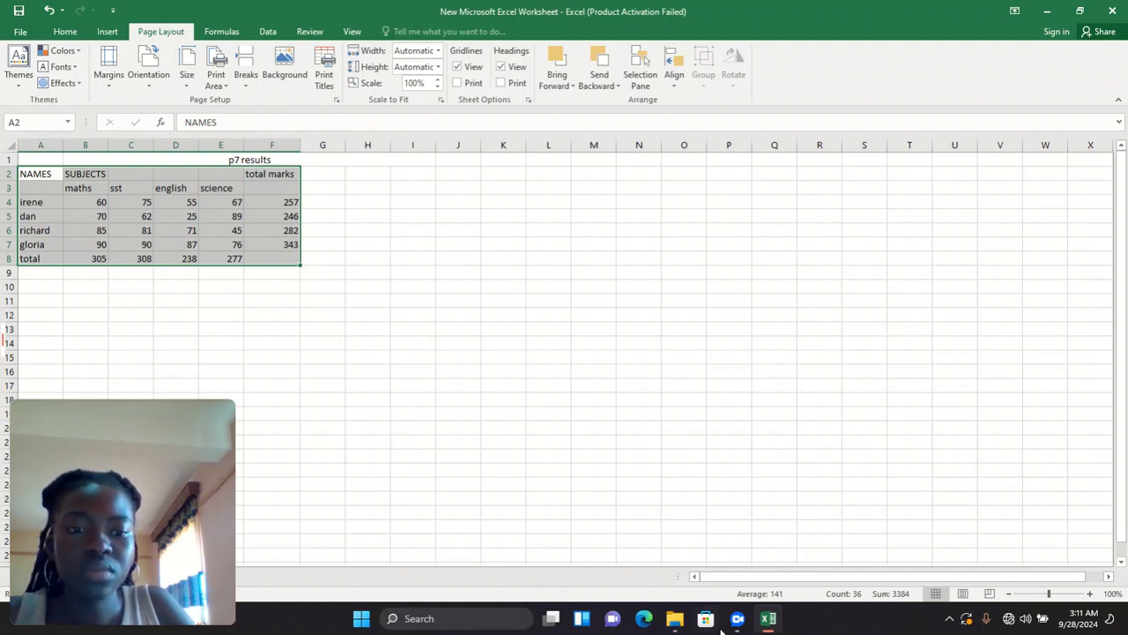
- Open the Vidline recorder controls, pause the recording, then reopen the controls showing the timer
mouse_move(732, 628)
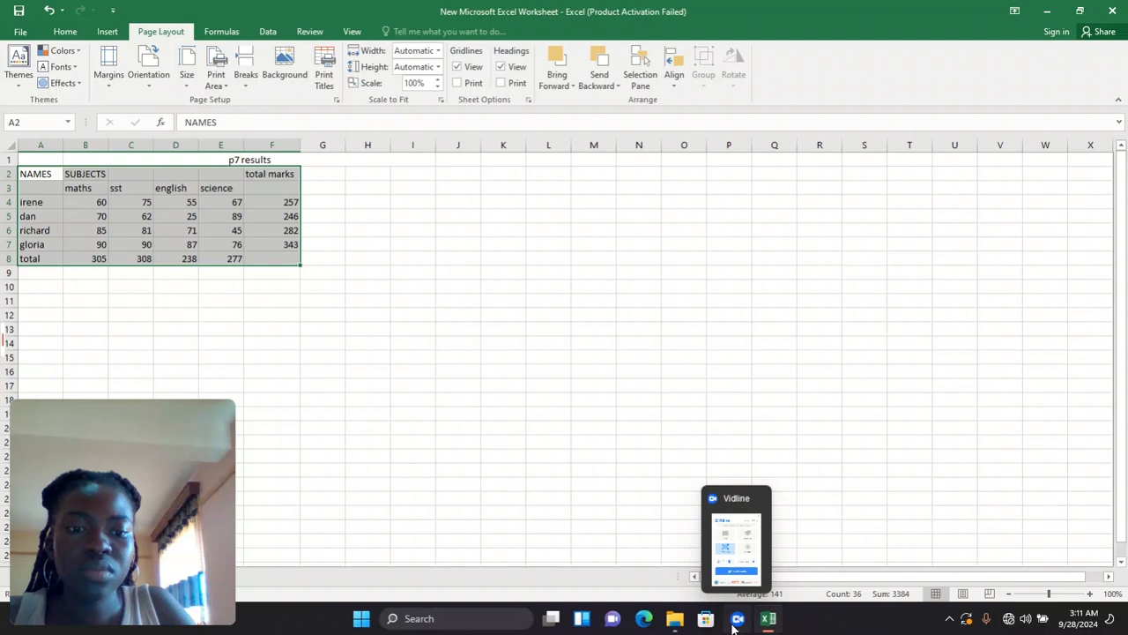
click(734, 625)
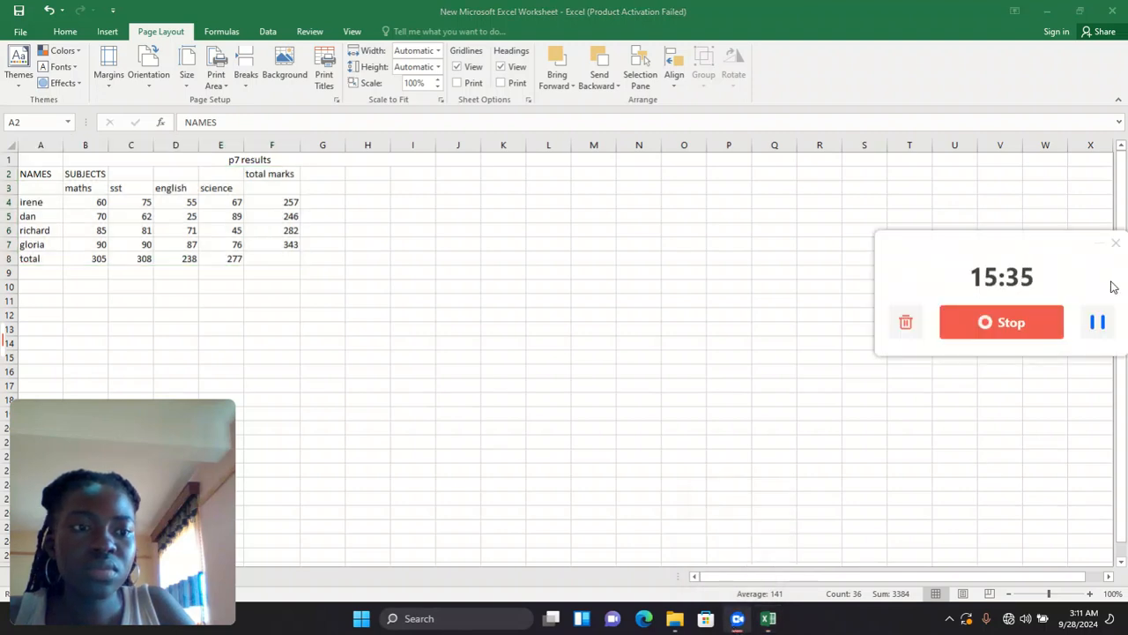
click(1099, 319)
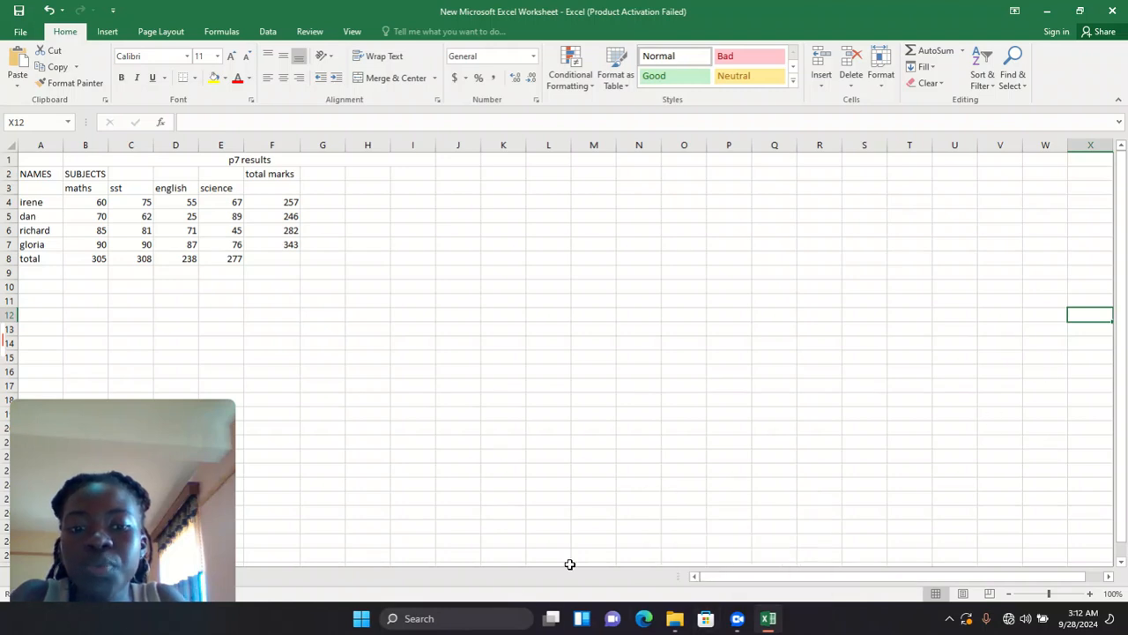
mouse_move(730, 609)
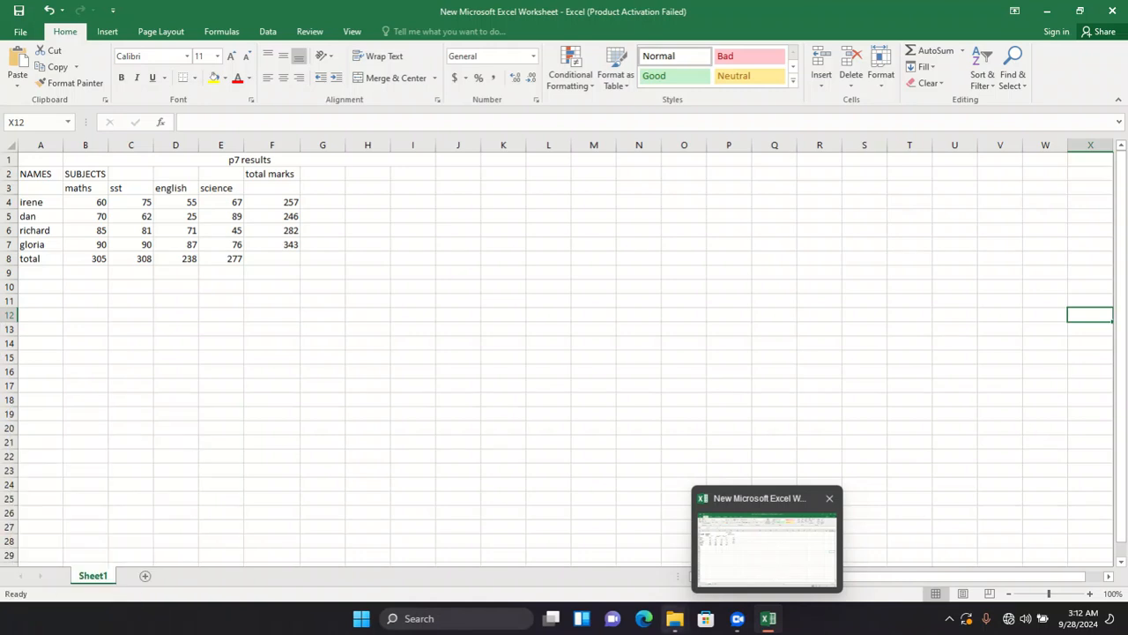
click(736, 620)
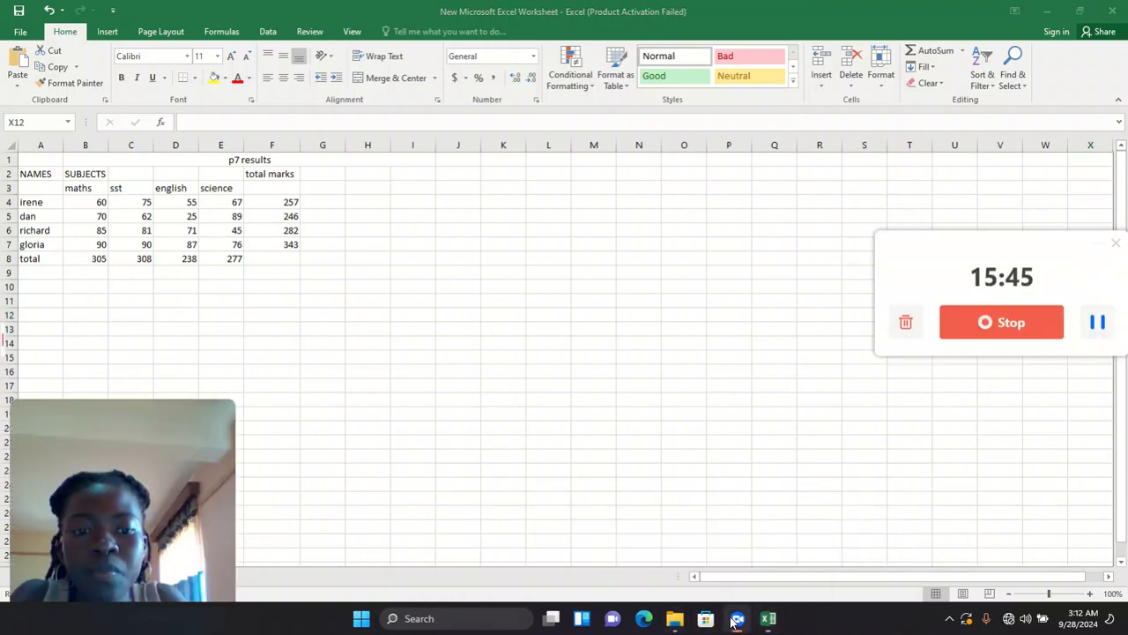